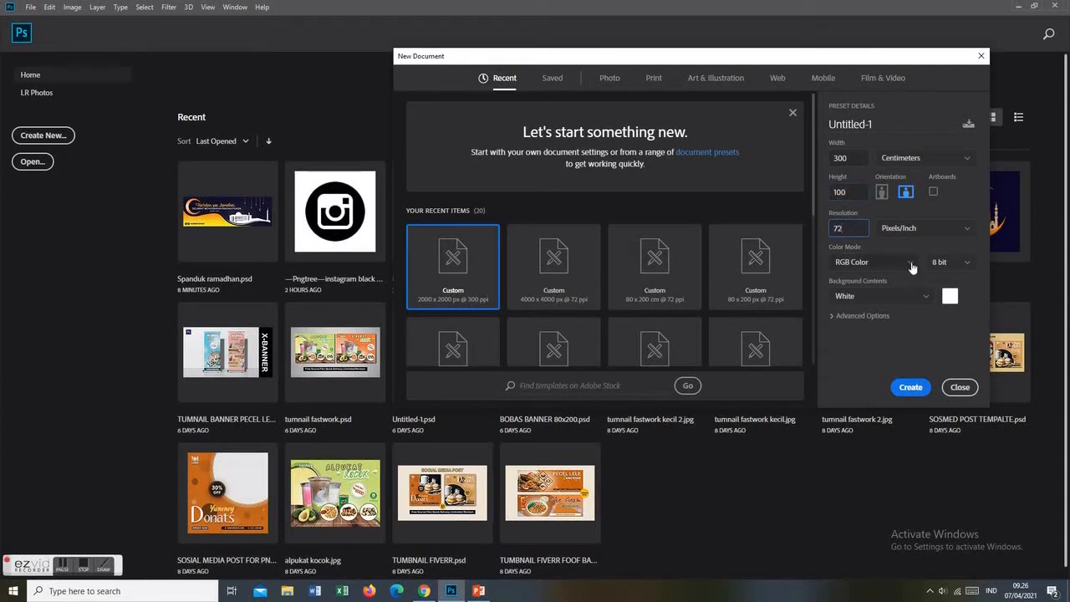
Create the 300 × 100 cm, 72 ppi RGB document and add a solid colour fill layer in 101129
click(922, 389)
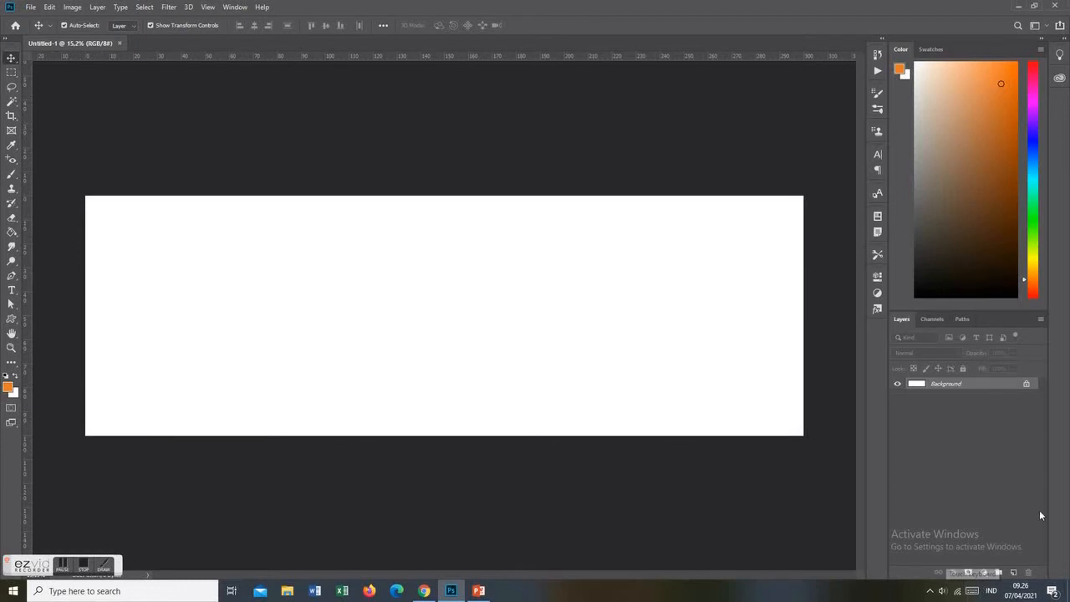
click(983, 575)
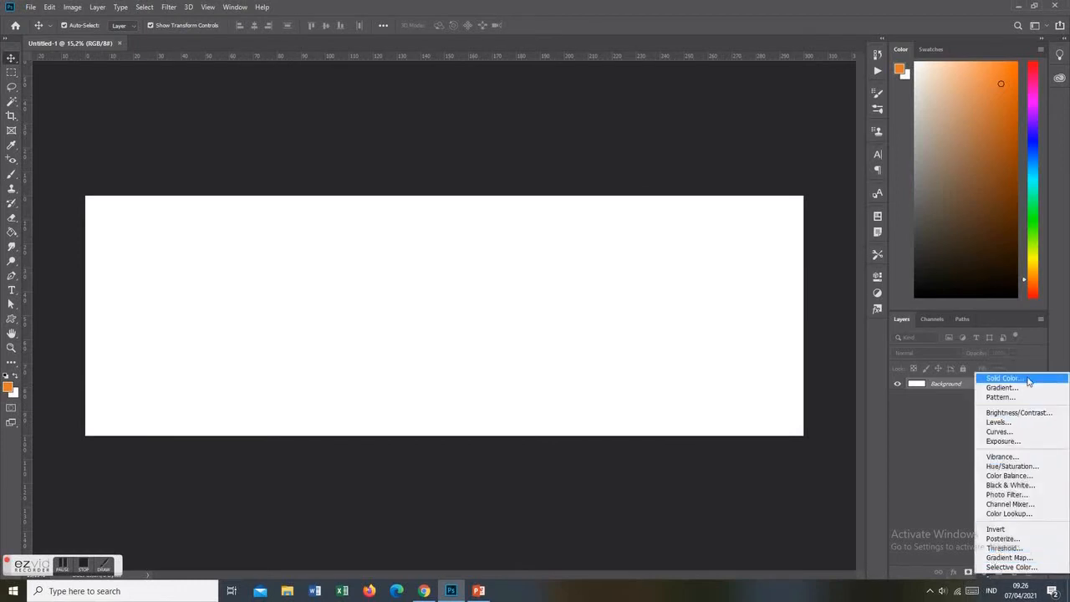
click(1025, 379)
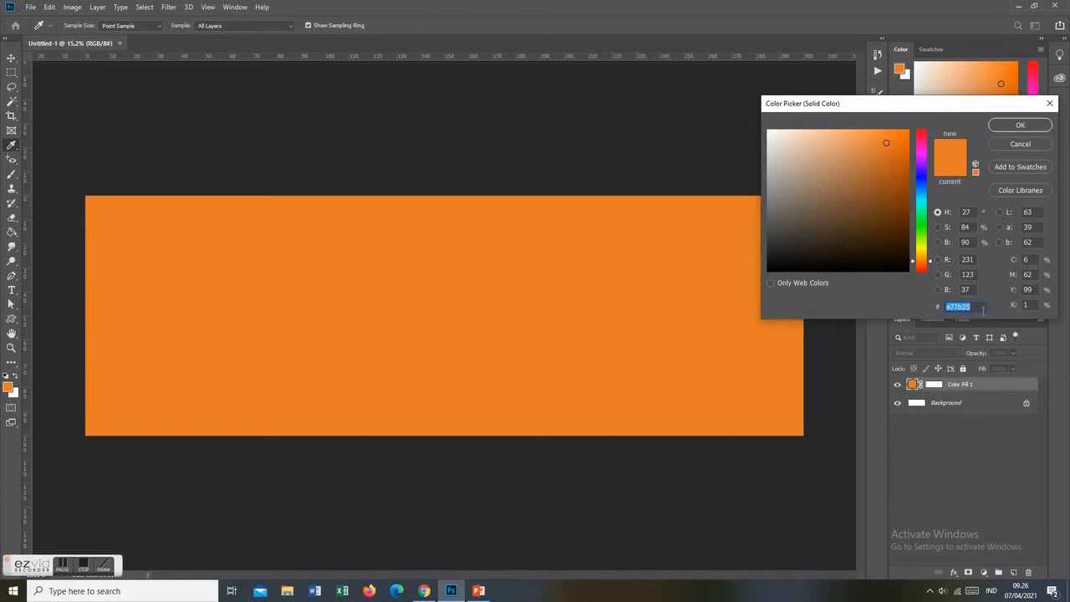
click(923, 178)
drag(975, 307, 900, 307)
text(101129)
click(1020, 126)
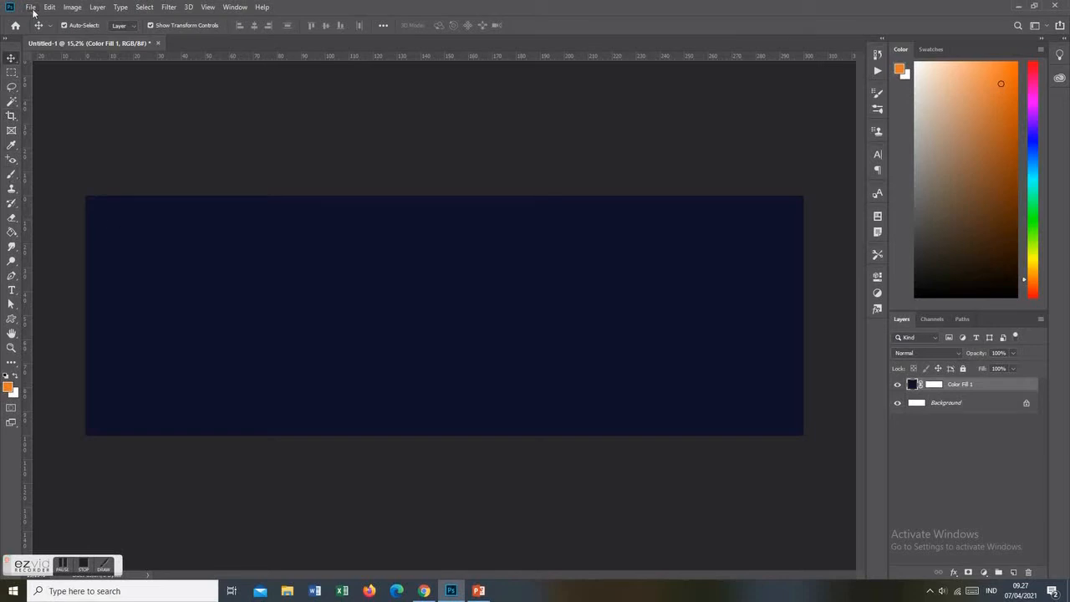
Add a new empty layer above the fill and set the Brush tool to a hard round tip at 1200 px
click(11, 174)
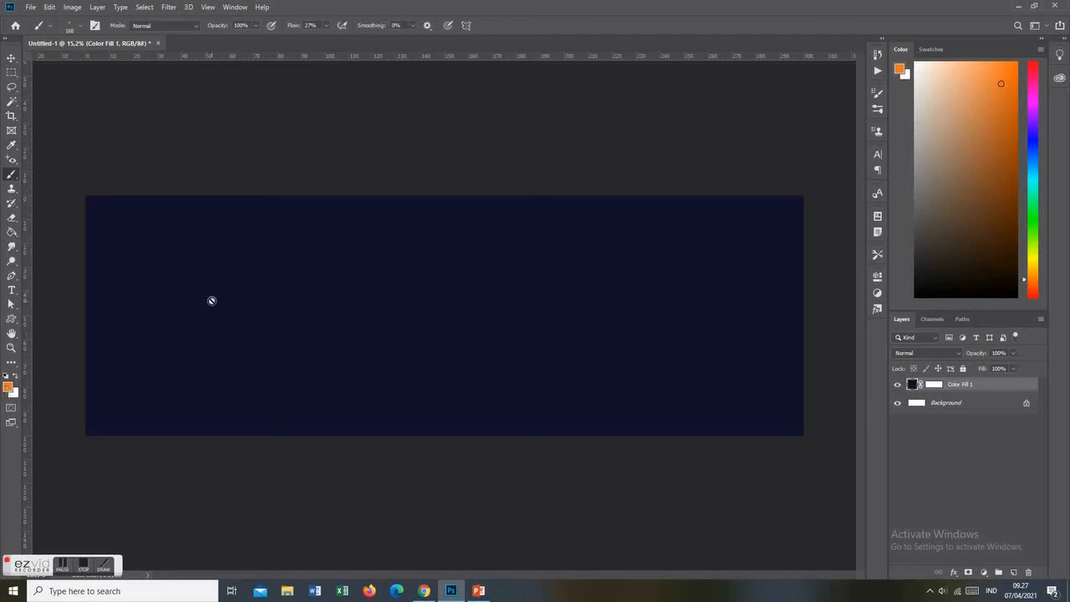
click(1013, 573)
key(bracketright)
key(bracketright)
key(bracketright)
key(bracketright)
key(bracketright)
key(bracketright)
key(bracketright)
key(bracketright)
key(bracketright)
key(bracketright)
key(bracketright)
key(bracketright)
key(bracketright)
key(bracketright)
key(bracketright)
key(bracketright)
key(bracketright)
key(bracketright)
key(bracketright)
key(bracketright)
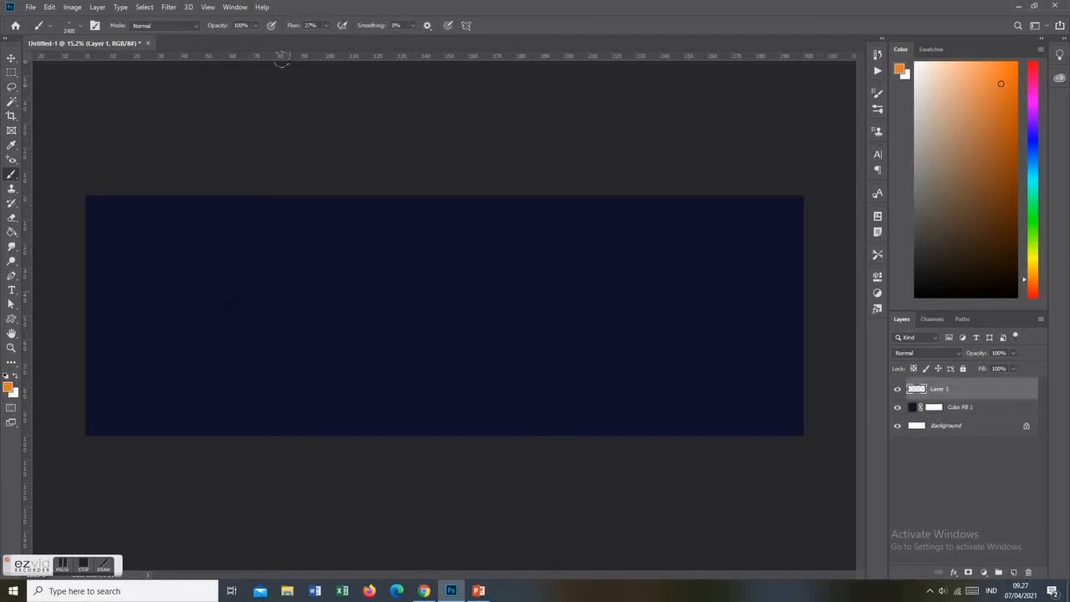
click(81, 28)
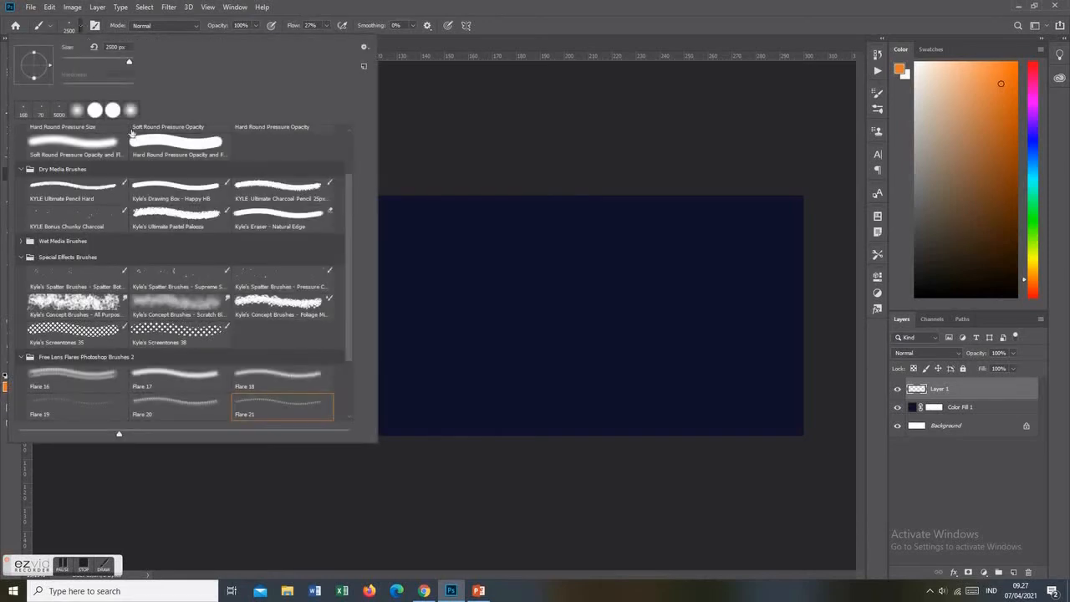
click(83, 32)
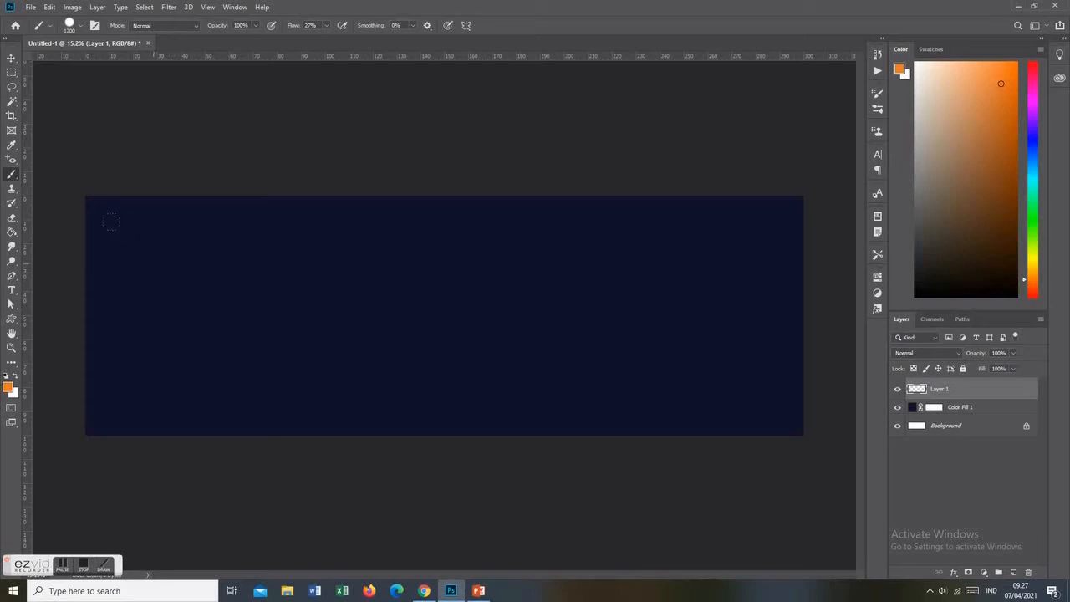
Set the brush flow to 100% and stamp a single solid orange circle near the banner's upper-left corner
click(153, 263)
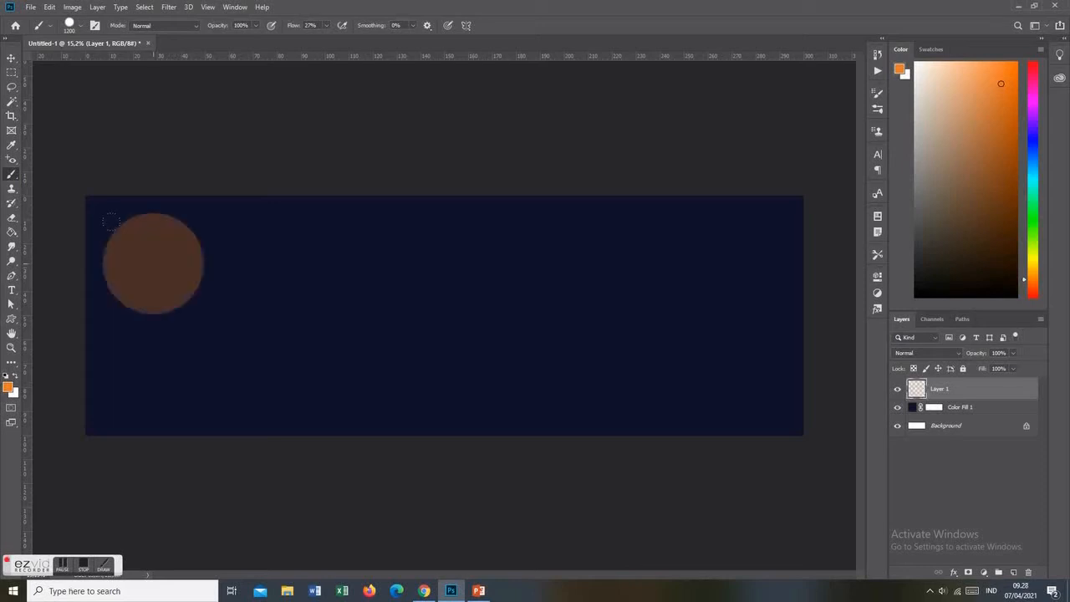
click(326, 25)
drag(326, 41, 364, 38)
click(993, 378)
key(ctrl+z)
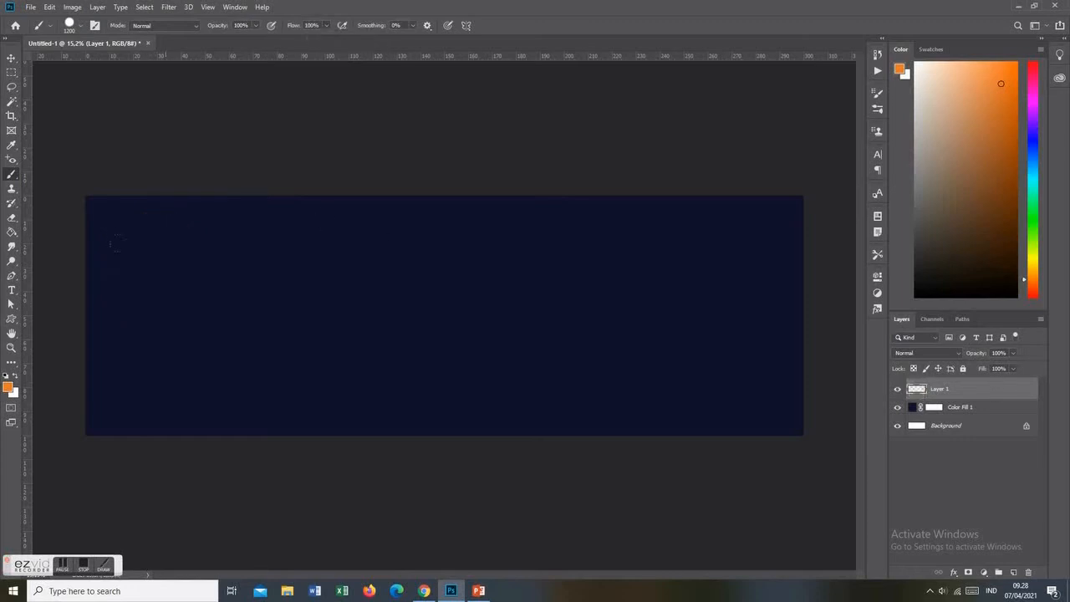
click(114, 220)
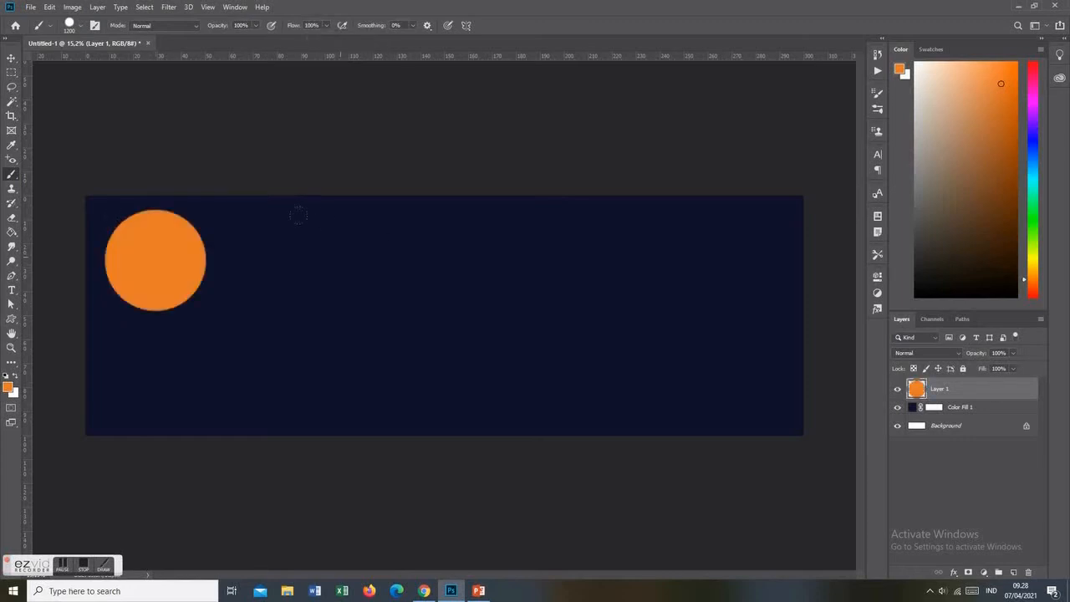
Cut the orange circle into a crescent by stamping over it with the brush in Clear mode at 1100 px
click(196, 26)
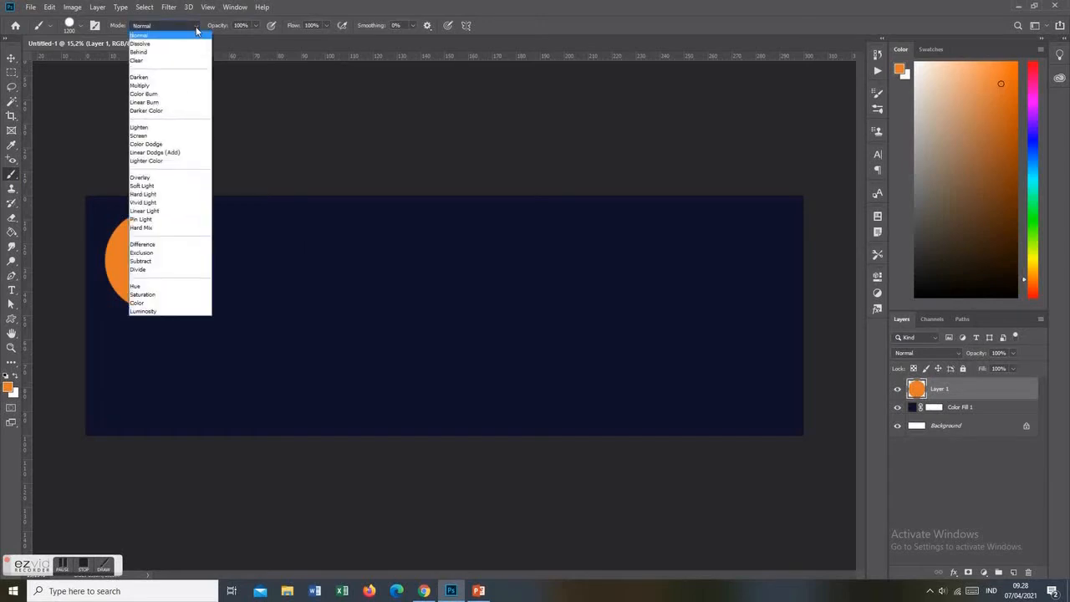
click(155, 61)
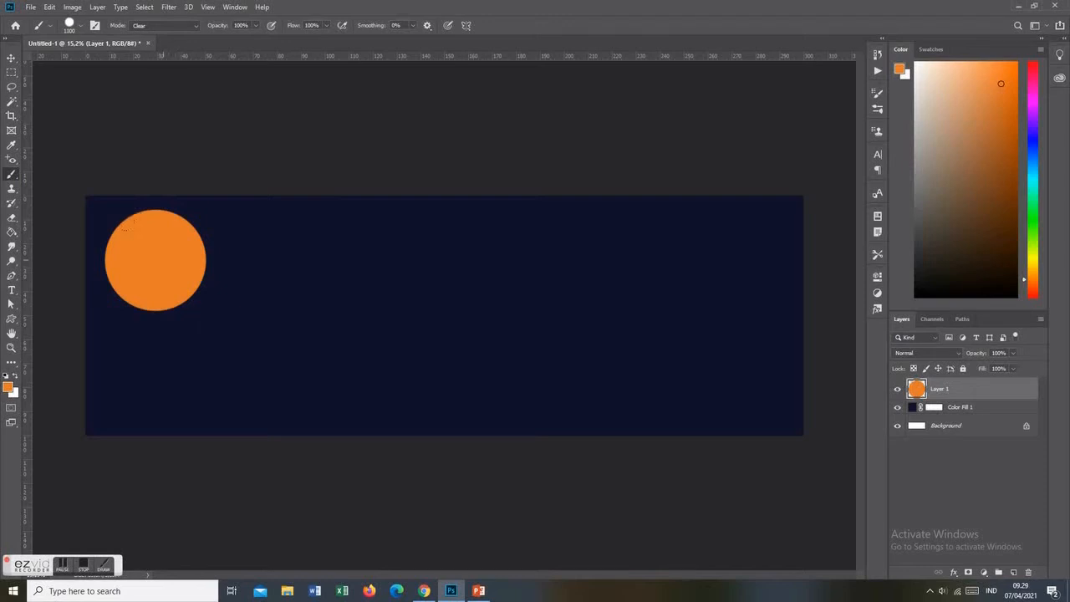
click(178, 259)
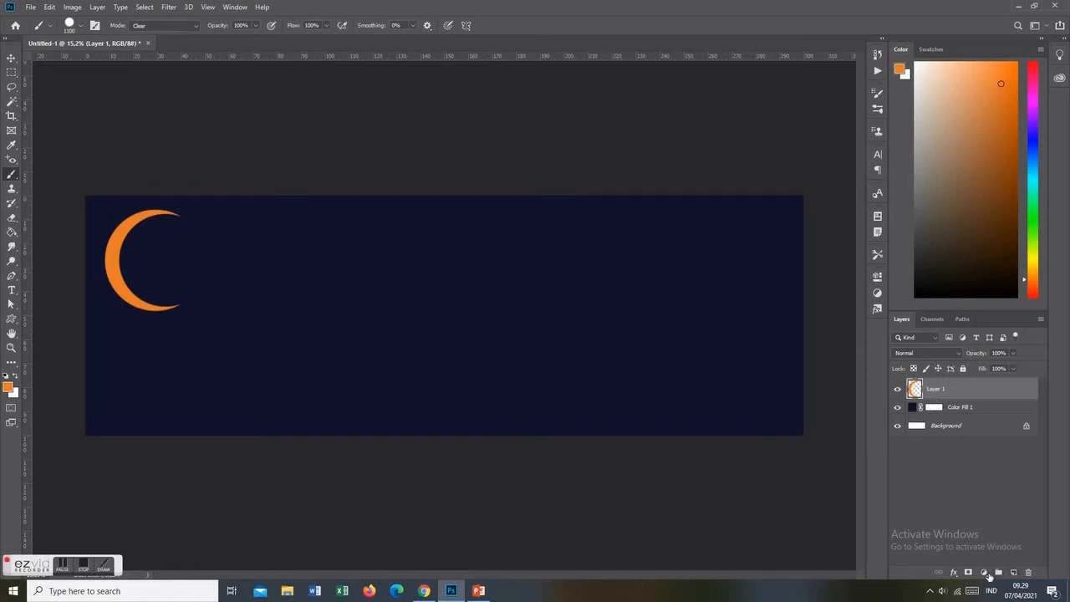
Add an orange-yellow Gradient Overlay and an Inner Glow to the crescent layer, leaving Bevel & Emboss disabled
click(954, 573)
click(979, 466)
click(528, 262)
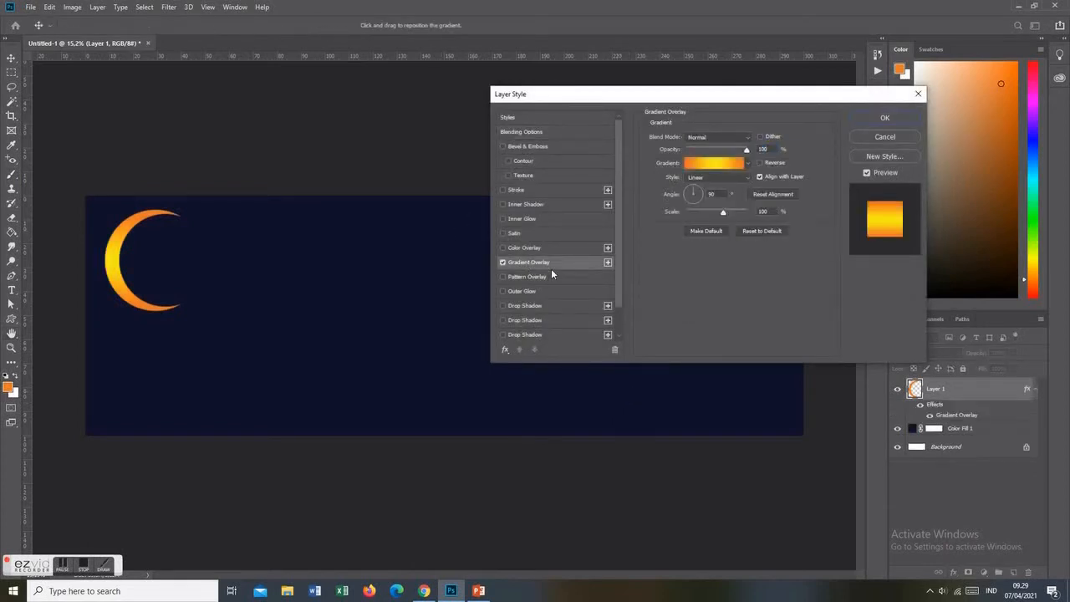
click(527, 218)
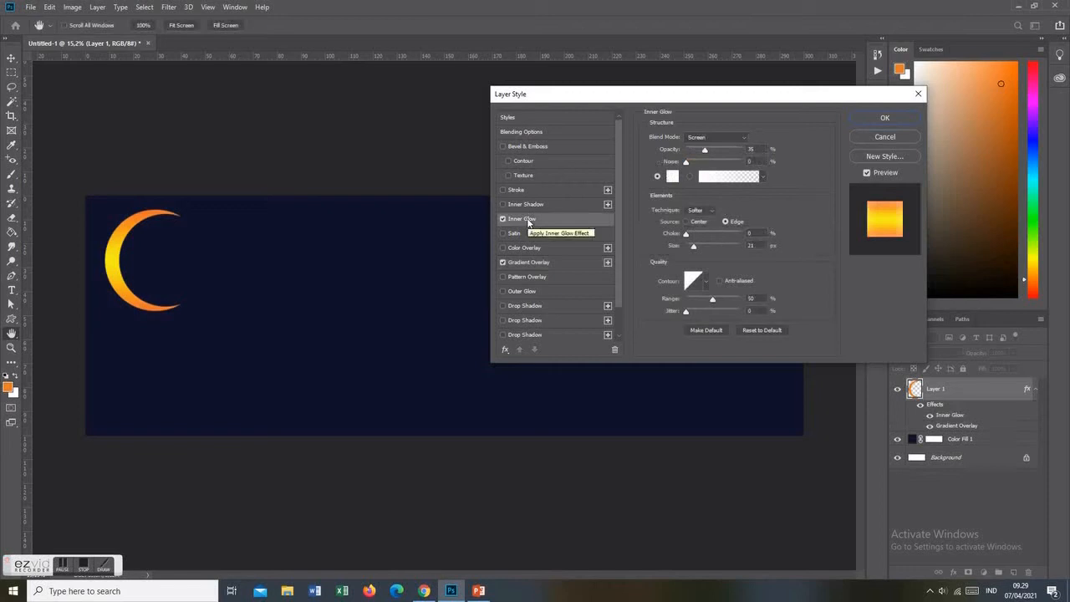
click(537, 147)
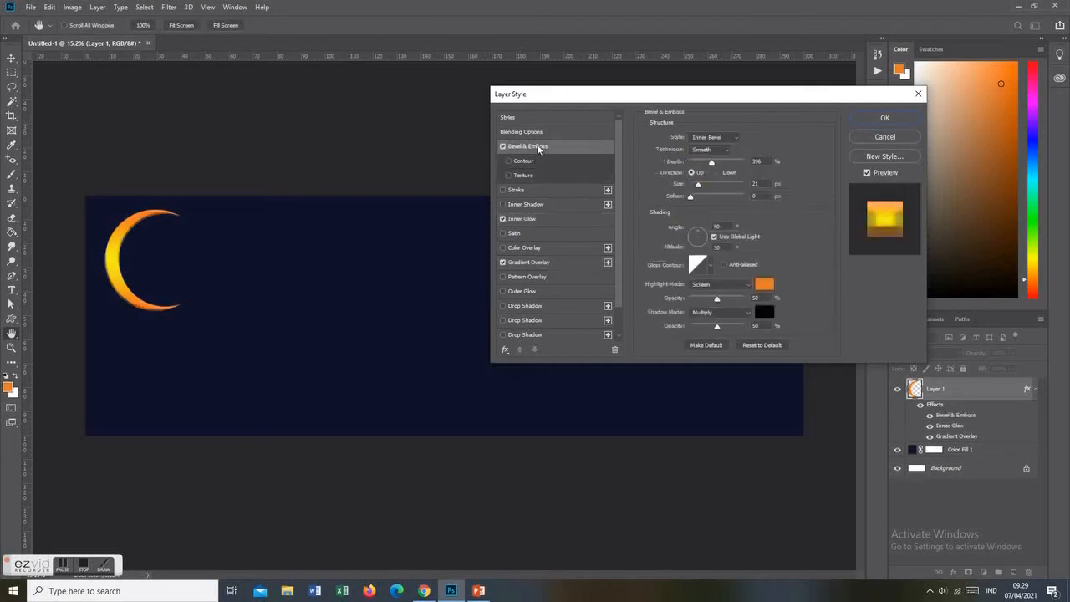
click(503, 147)
Enable three Linear Light drop shadows on the crescent and set the third one's spread to 22%
click(523, 306)
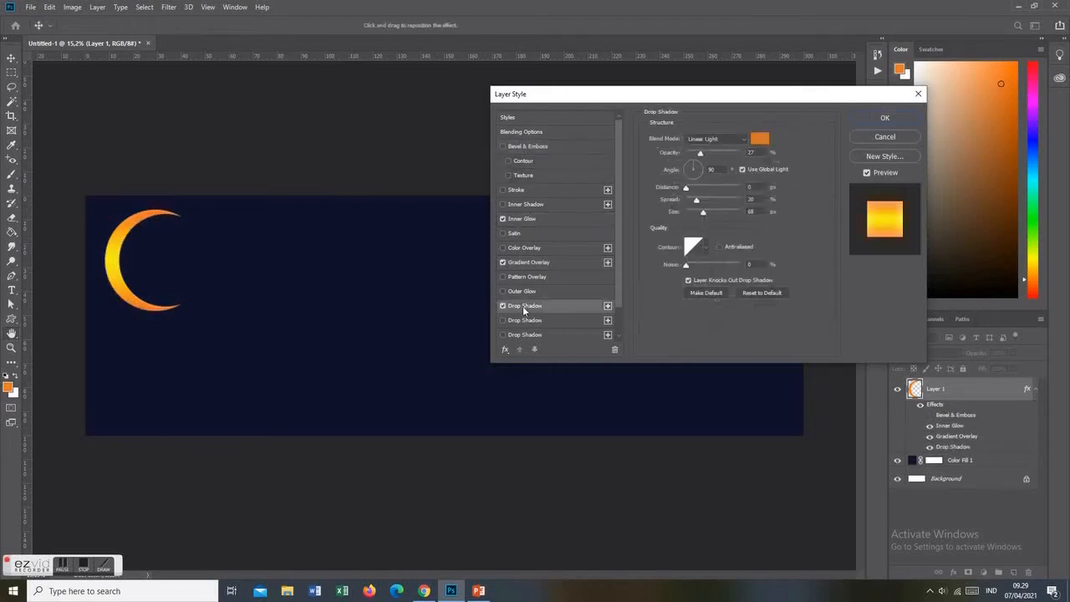
click(744, 141)
click(744, 142)
click(504, 320)
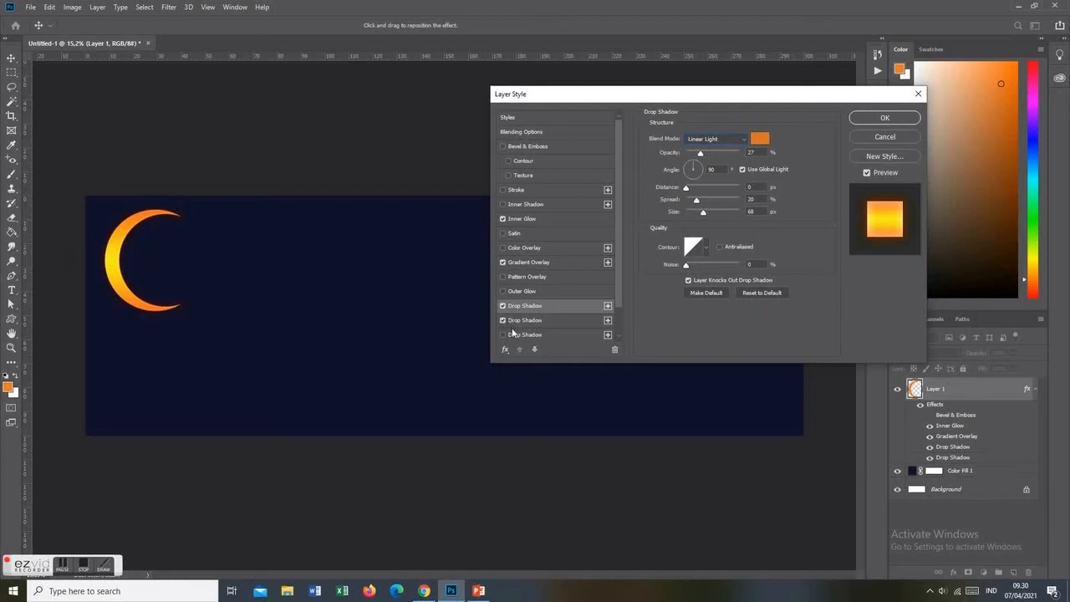
scroll(616, 280, down, 1)
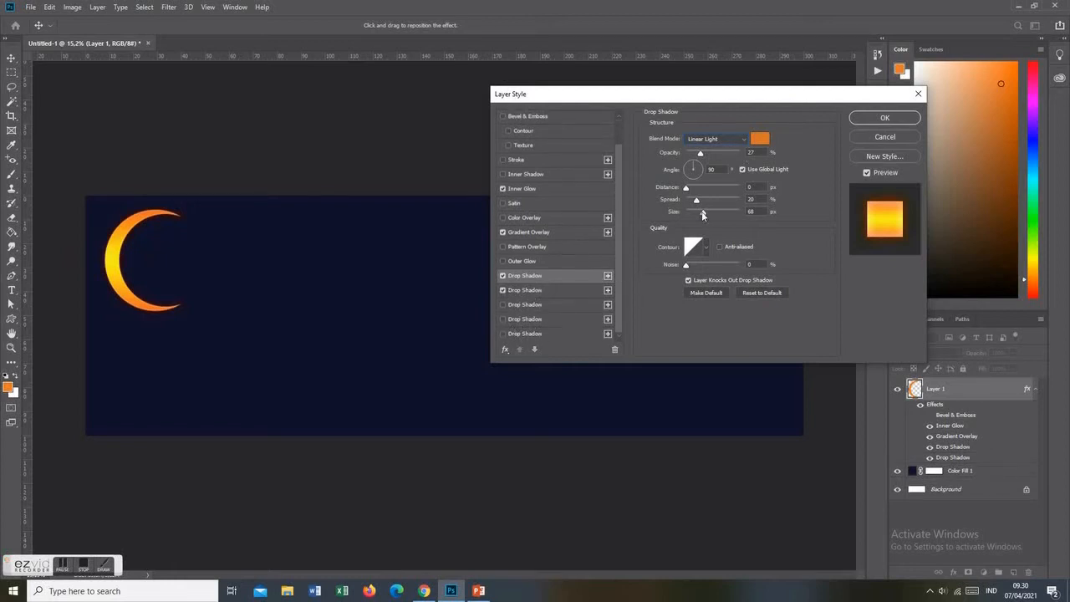
click(515, 307)
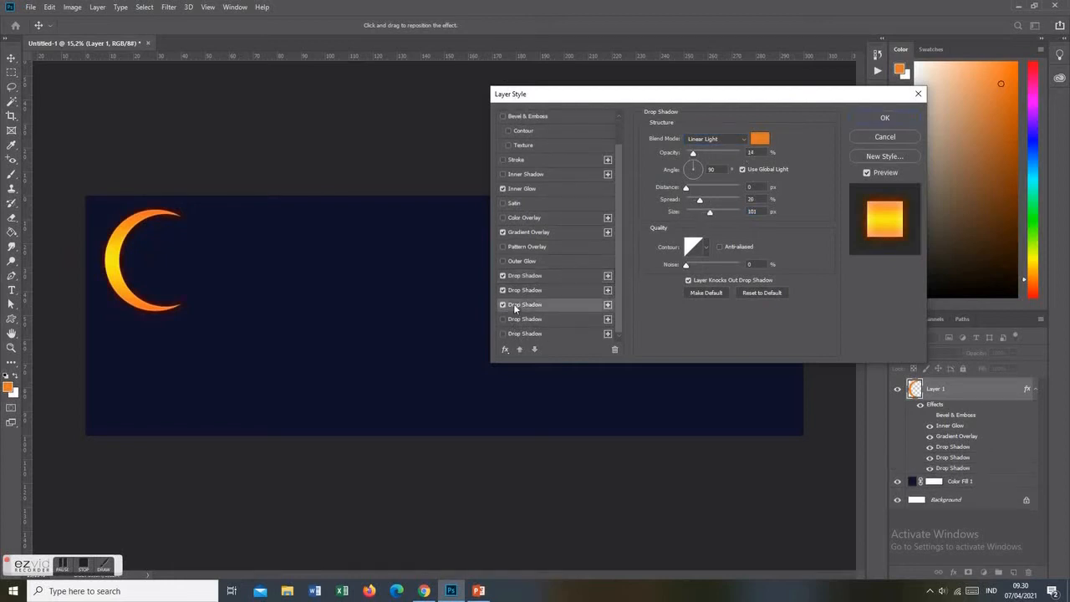
drag(700, 200, 686, 217)
Enable two more drop shadows, set the fifth one's spread to 8% and adjust its size, and apply the layer style
click(515, 319)
click(514, 332)
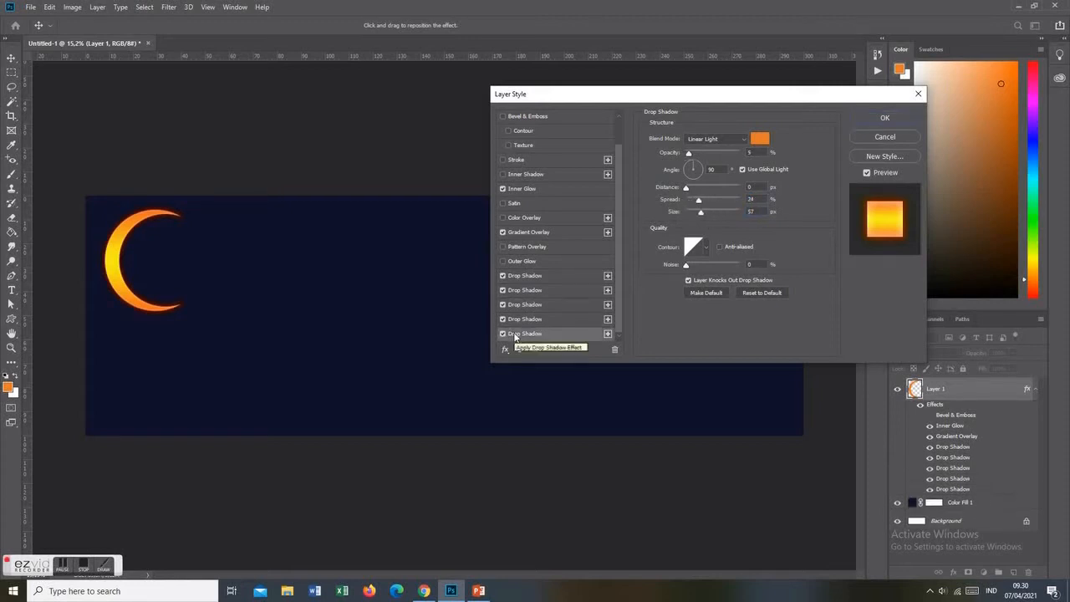
drag(699, 200, 711, 226)
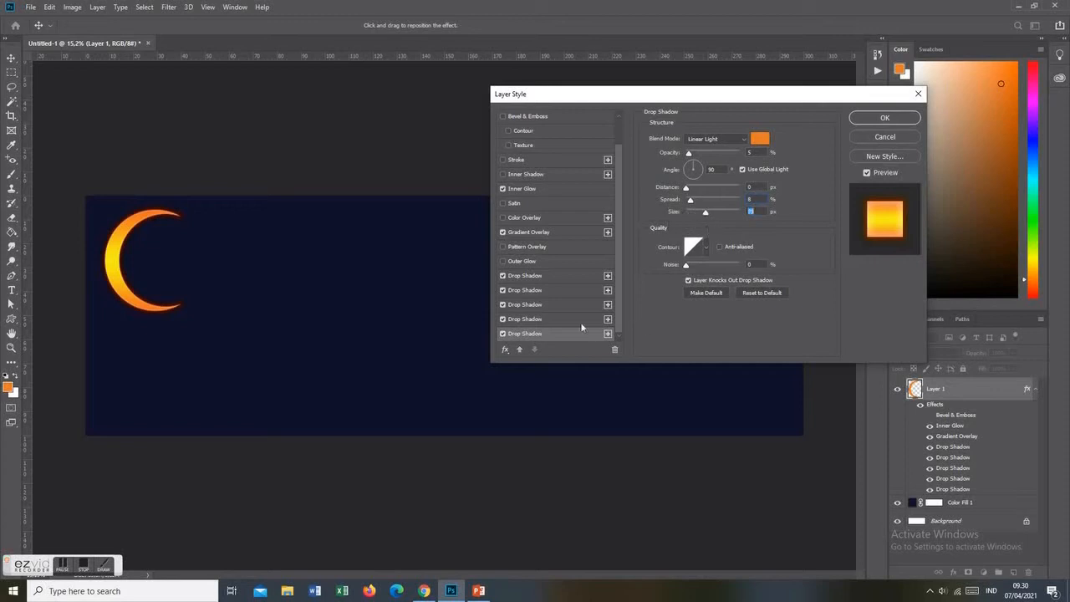
click(529, 290)
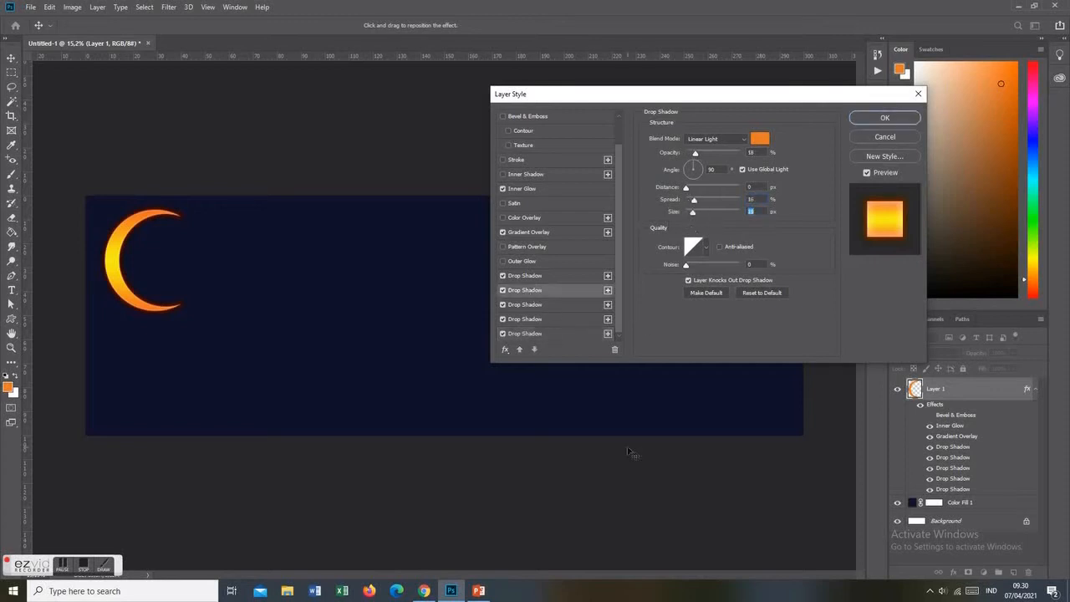
click(530, 305)
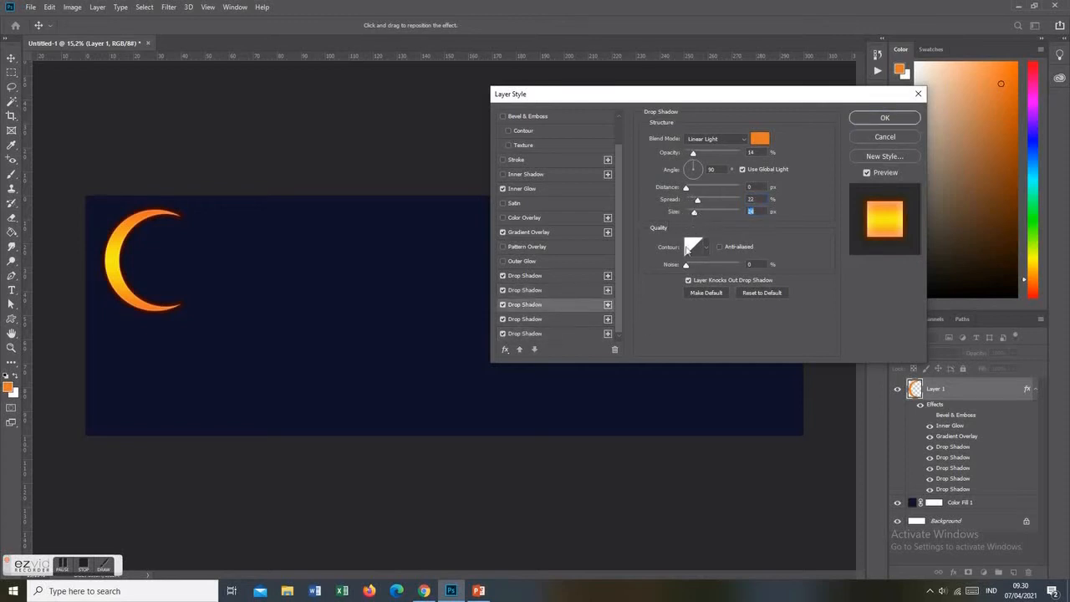
click(883, 118)
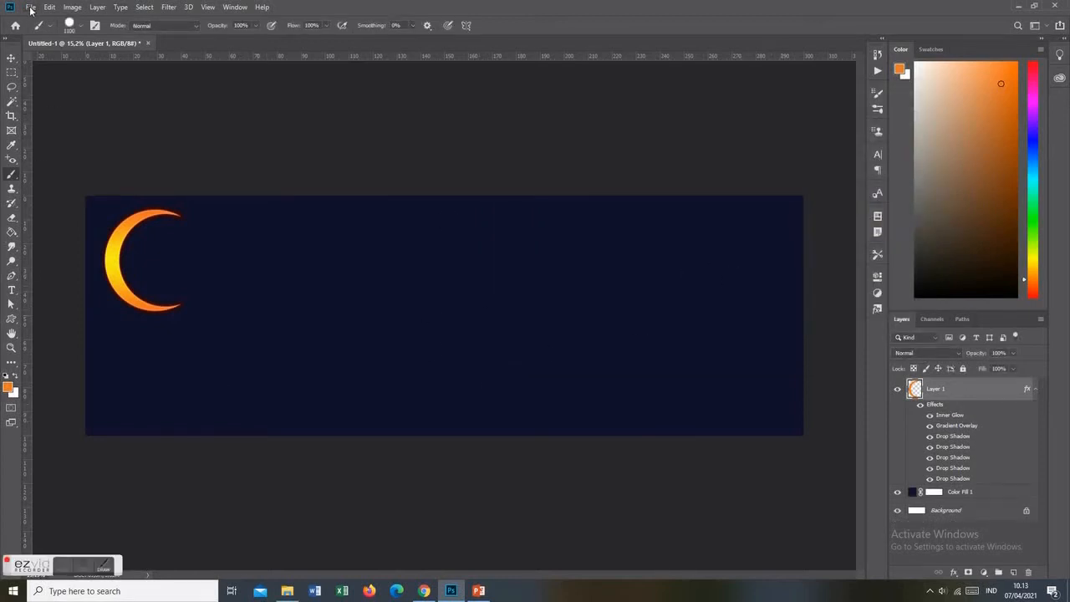
Open the recent file PNG ISTIQLAL.psd
click(30, 7)
mouse_move(59, 81)
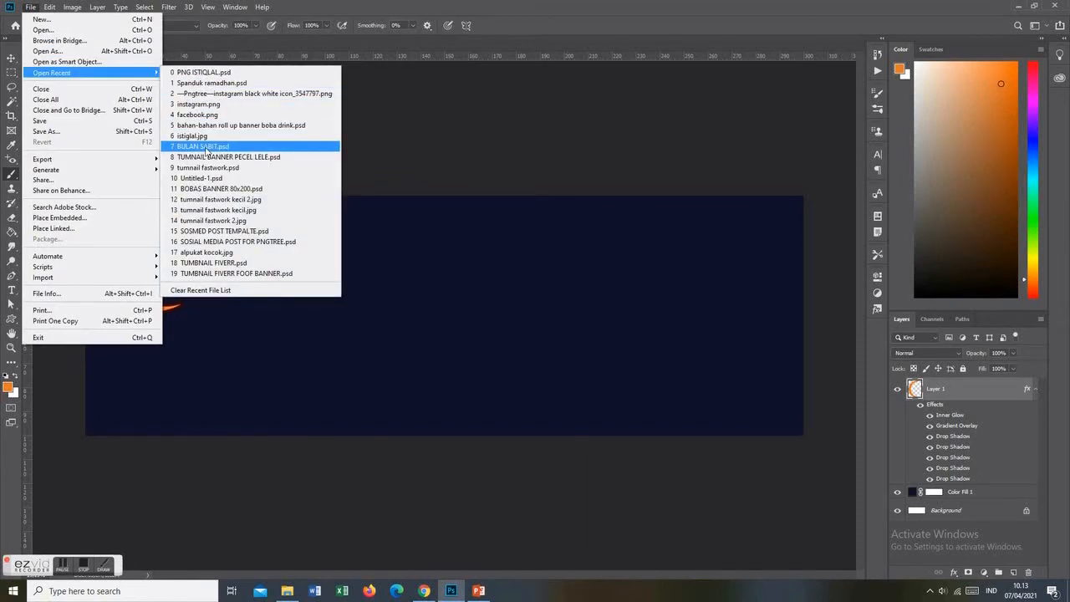
click(205, 72)
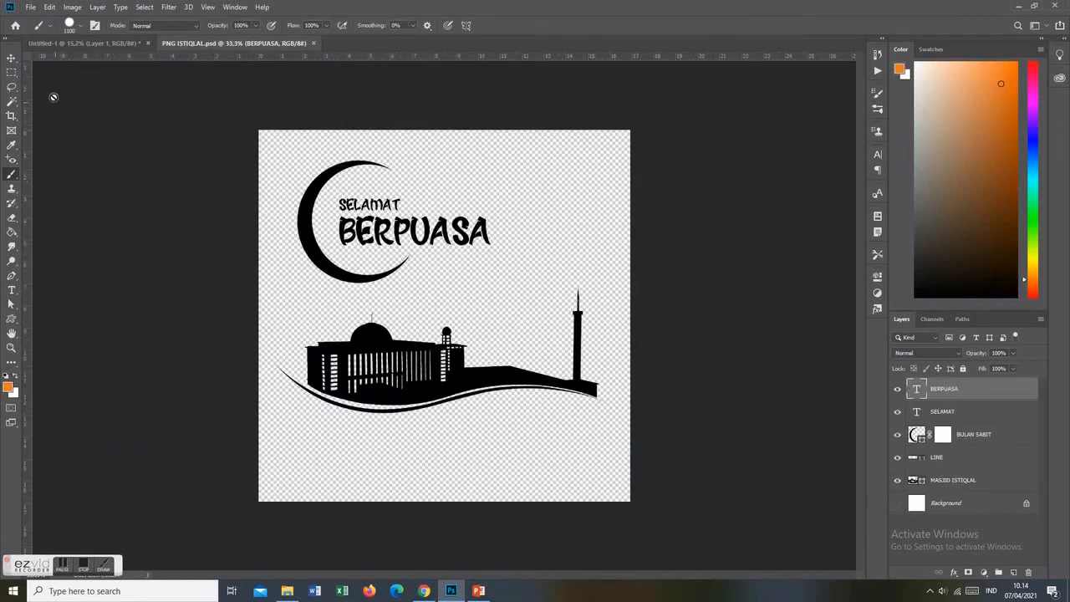
Copy the MASJID ISTIQLAL and LINE layers into the lower right area of the banner document and merge them into one layer
click(12, 60)
click(481, 385)
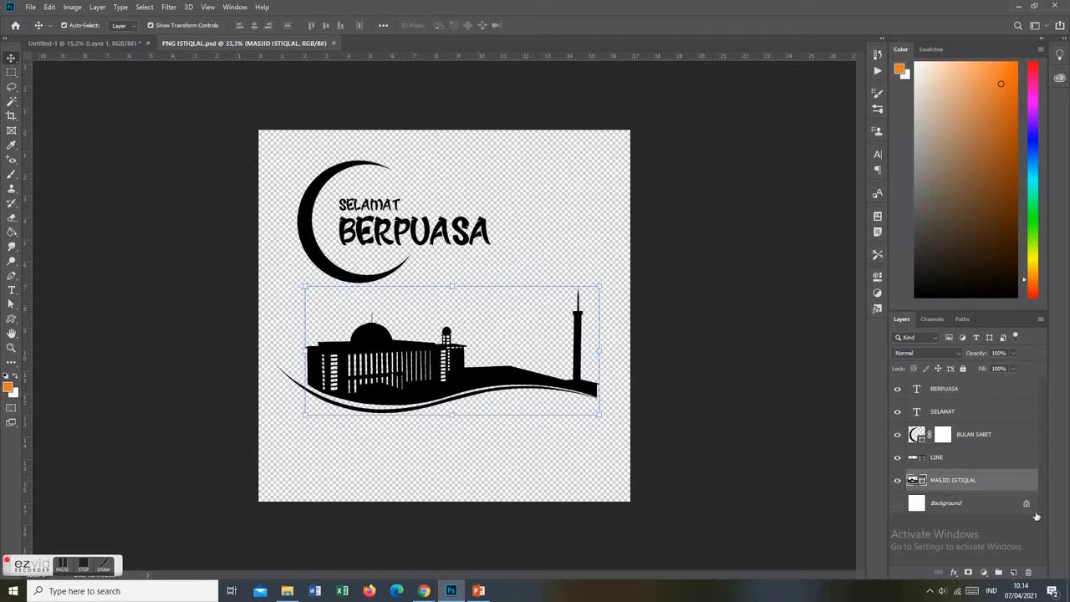
shift+click(949, 457)
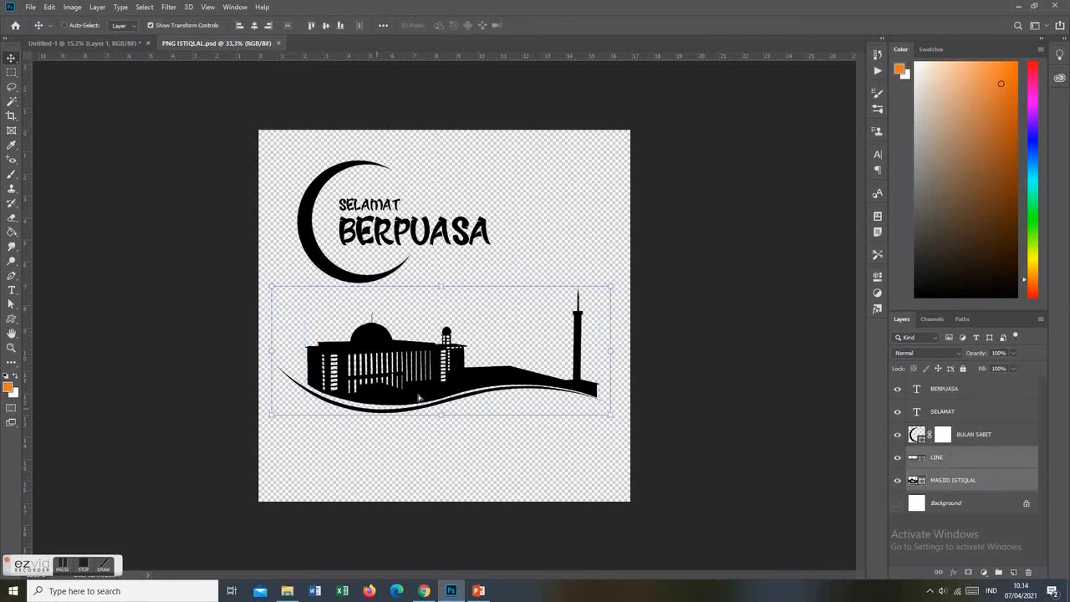
drag(435, 390, 641, 359)
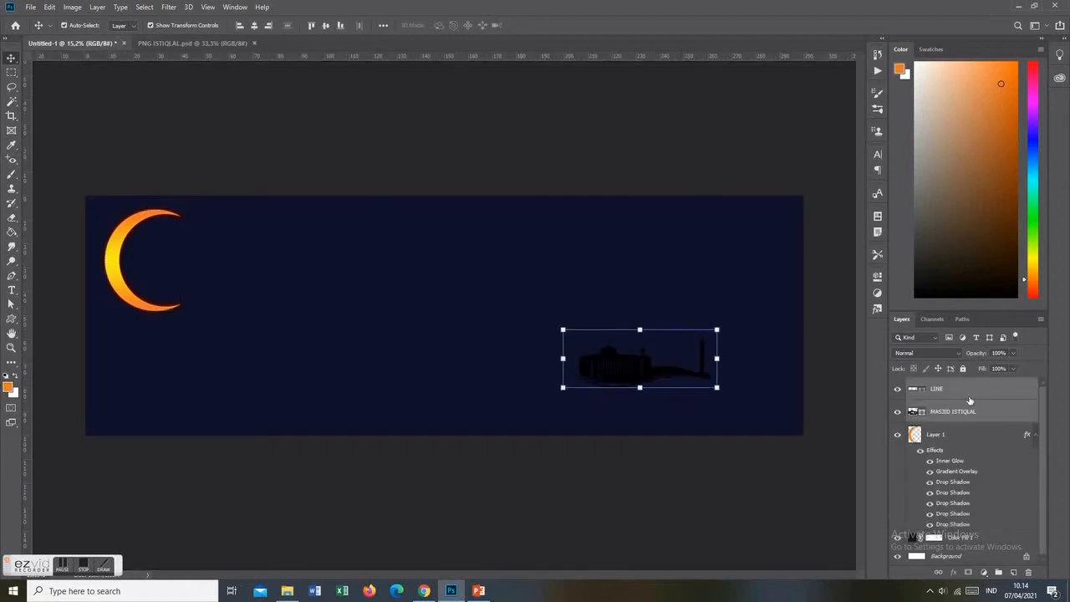
key(ctrl+e)
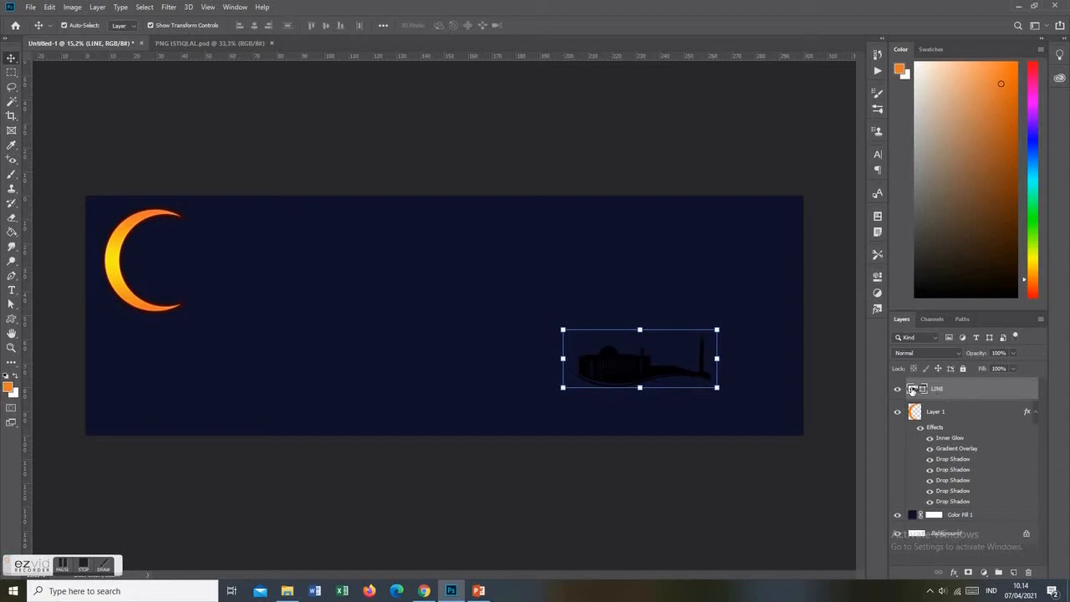
Change the merged mosque shape's fill colour to near-white fbf9f9
double_click(912, 391)
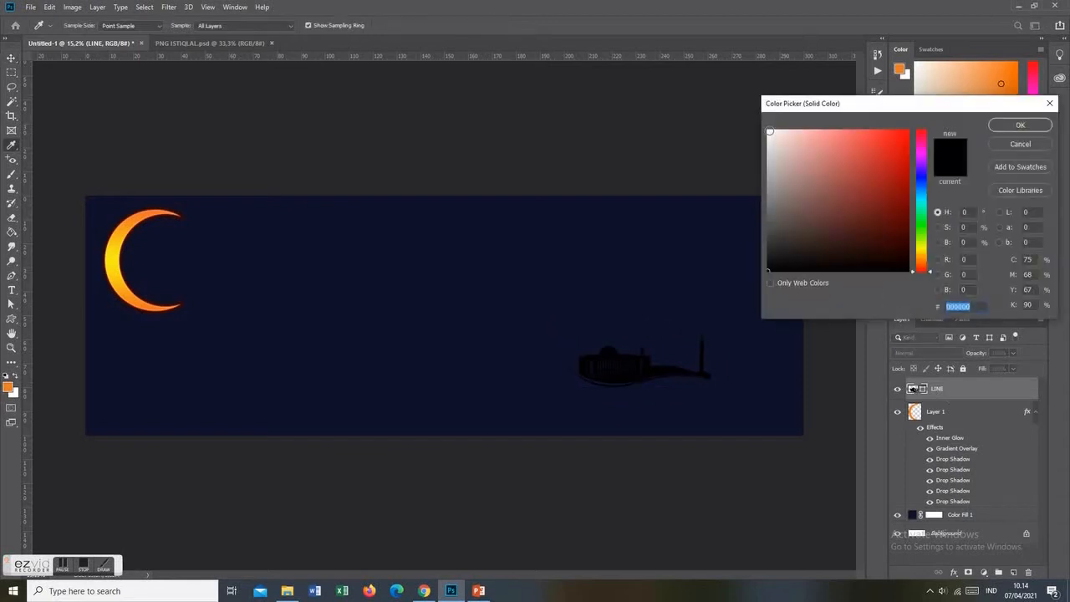
click(769, 131)
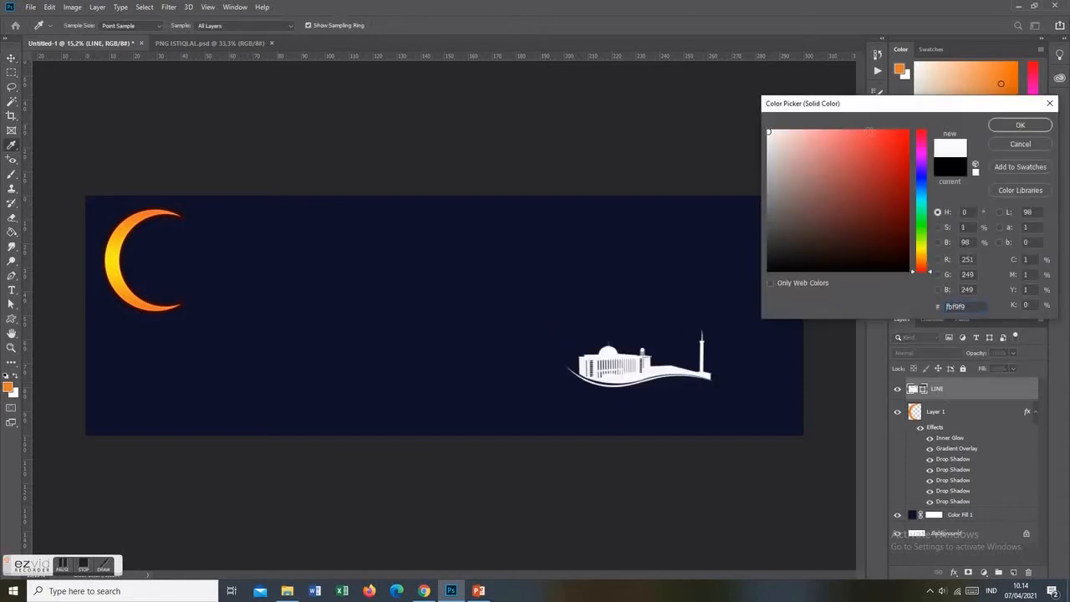
click(1020, 125)
Enlarge the white mosque shape to about 184% and move it into the banner's lower right corner
drag(562, 329, 434, 281)
drag(627, 364, 690, 394)
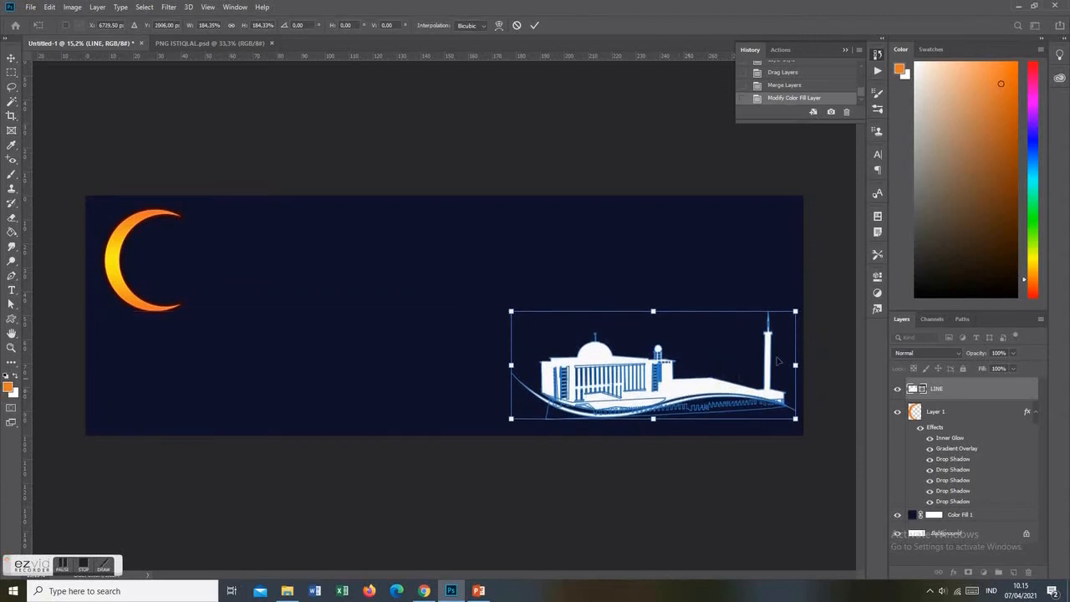
click(534, 25)
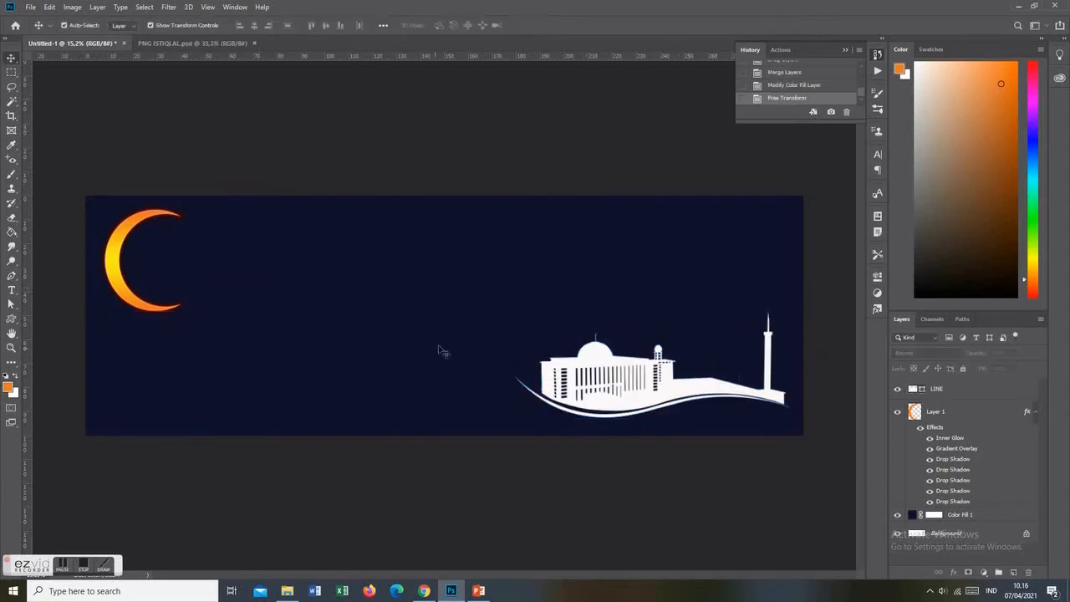
Add the heading "Marhaban yaa Ramadhan" beside the crescent moon in the Sketsa Ramadhan Alternates font
scroll(484, 335, down, 3)
scroll(315, 302, up, 2)
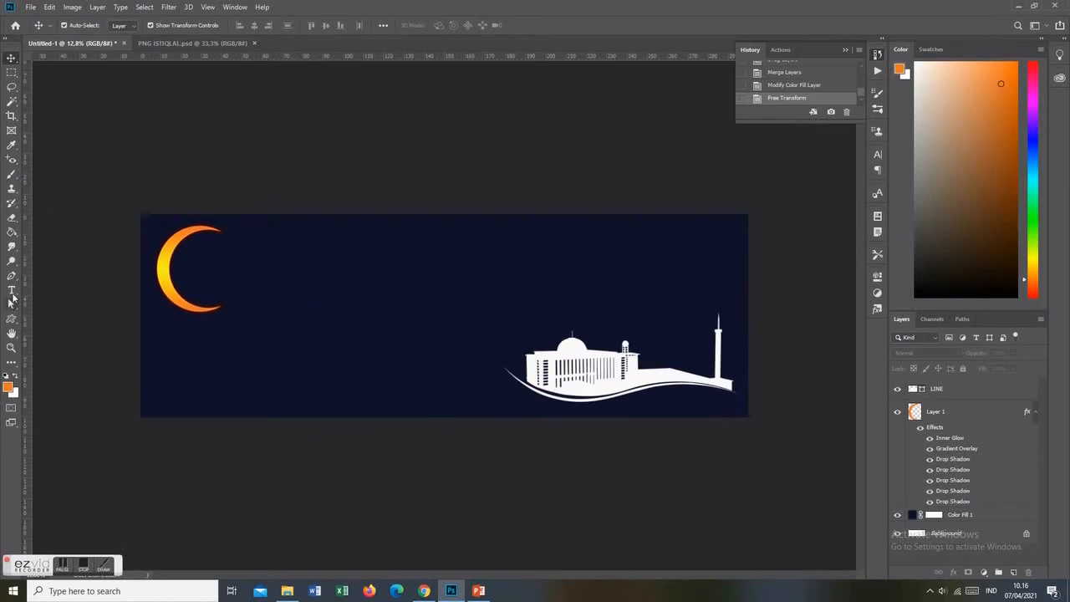
click(12, 290)
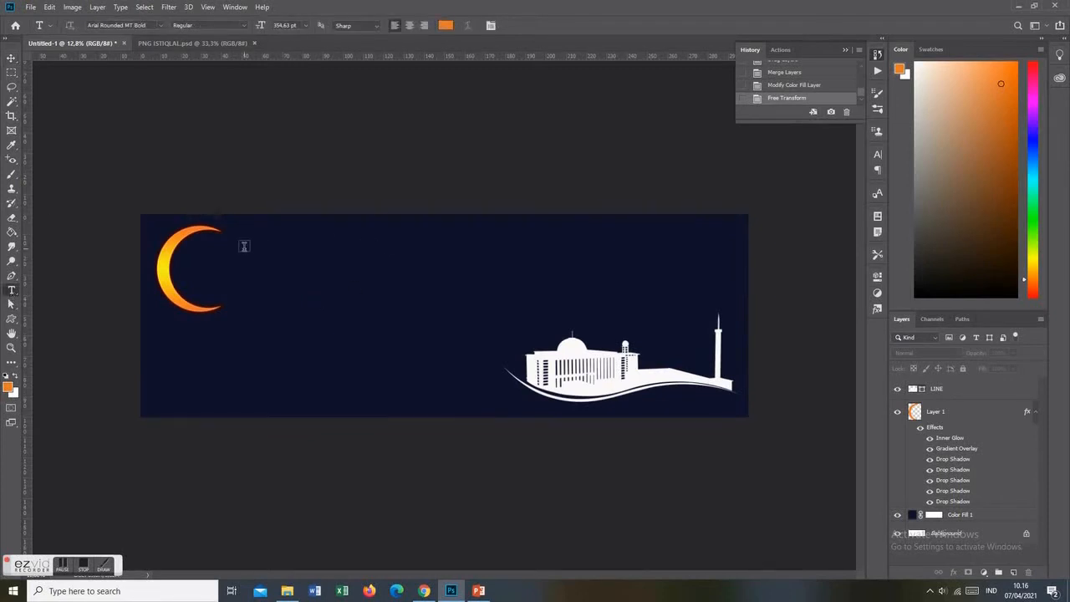
click(243, 248)
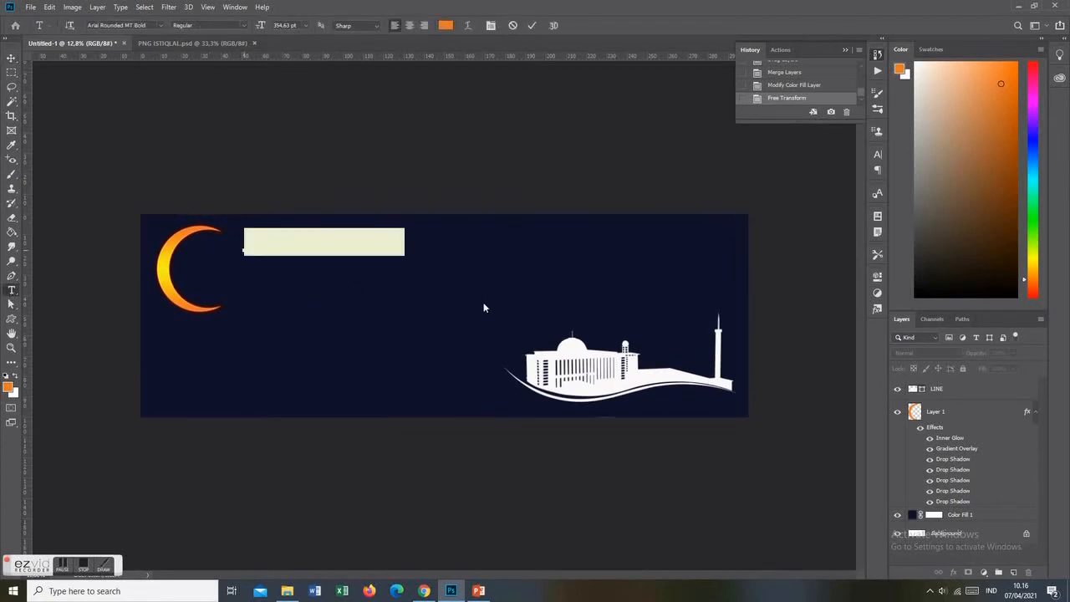
click(160, 25)
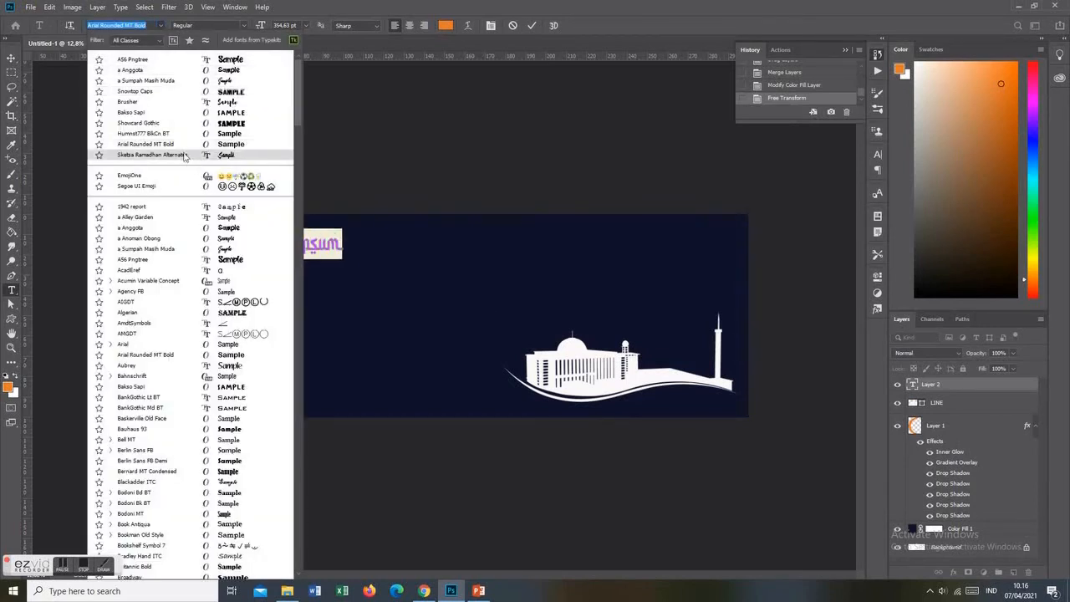
click(150, 155)
text(M)
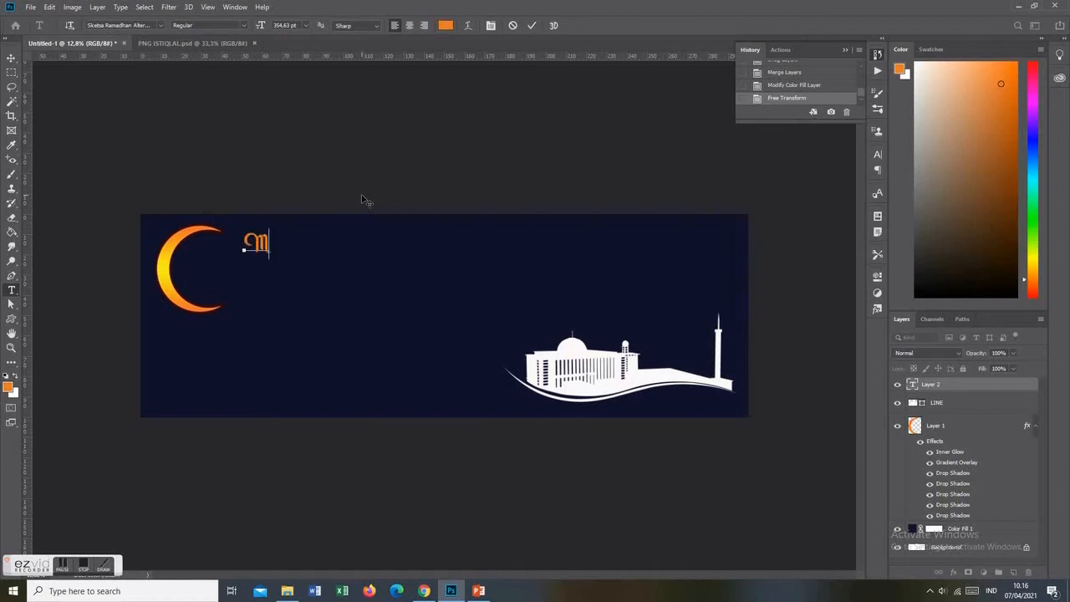
text(arhaban yaa )
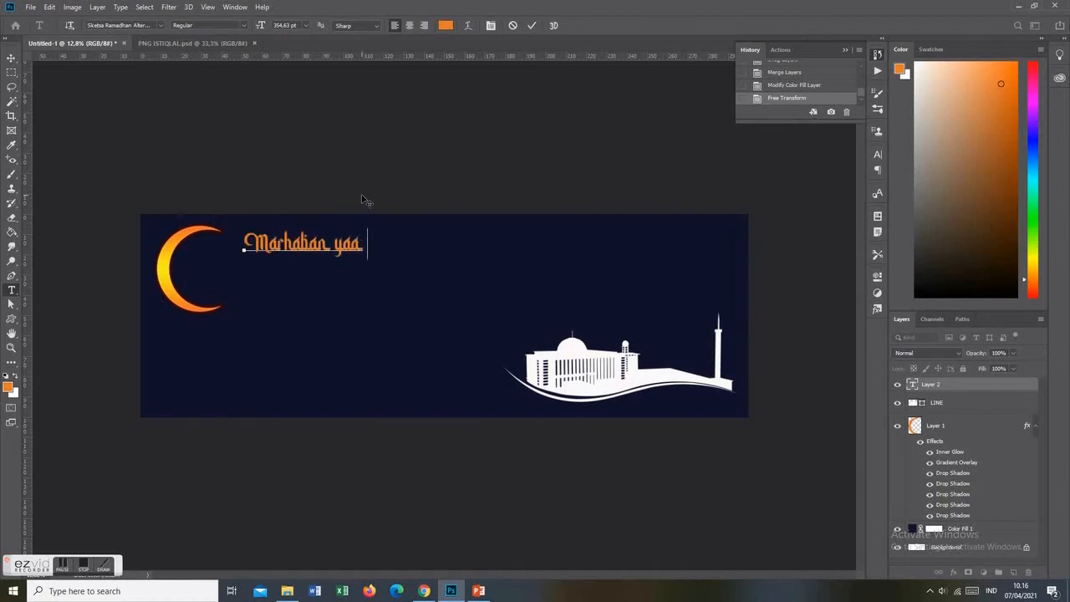
text(Ramadhan)
click(532, 25)
Try the Arial Rounded MT Bold font on the "Marhaban yaa Ramadhan" heading and undo the change
click(165, 26)
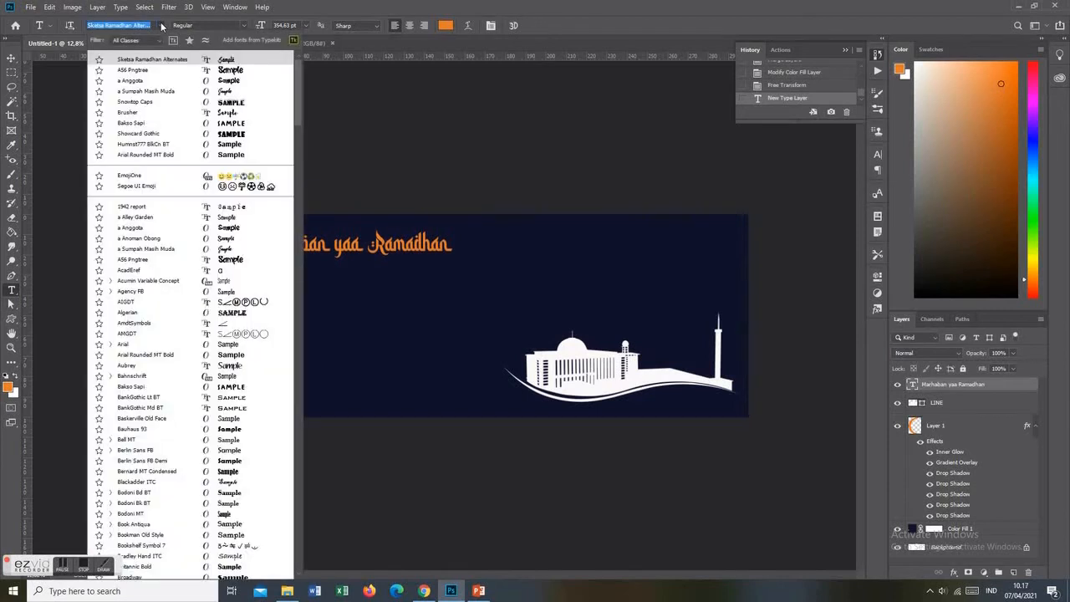
click(149, 355)
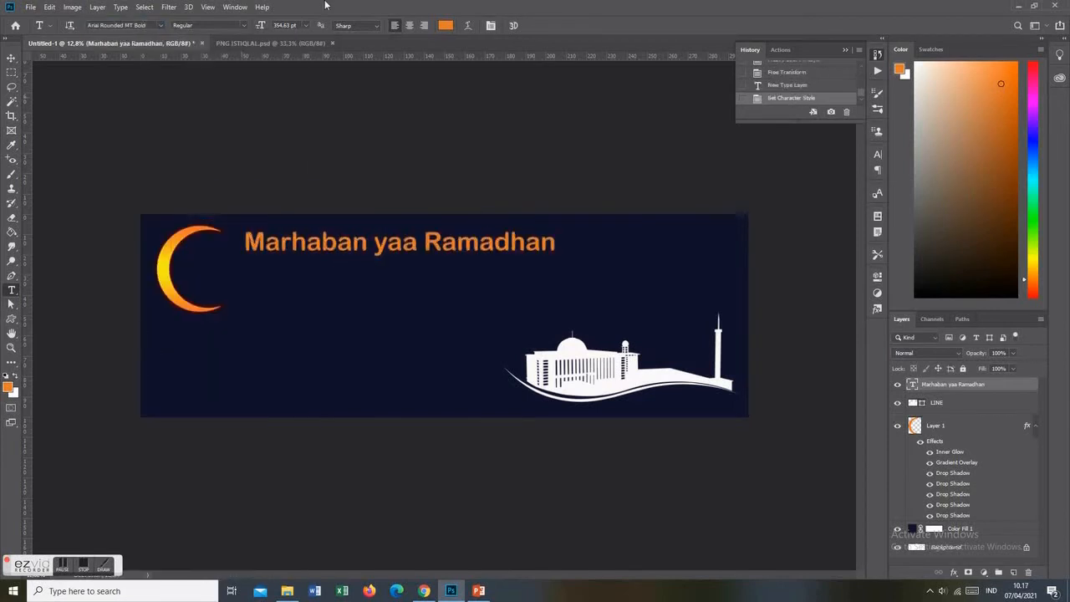
key(ctrl+z)
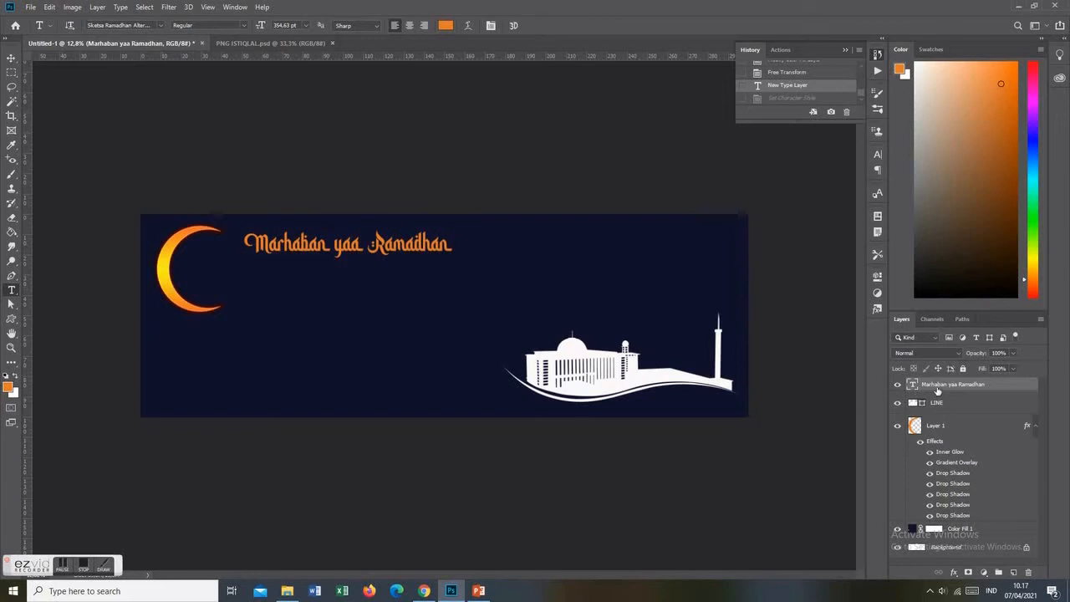
Add the text line "Selamat Menunaikan Ibadah Puasa" in Arial Rounded MT Bold just below the heading
click(301, 288)
click(162, 26)
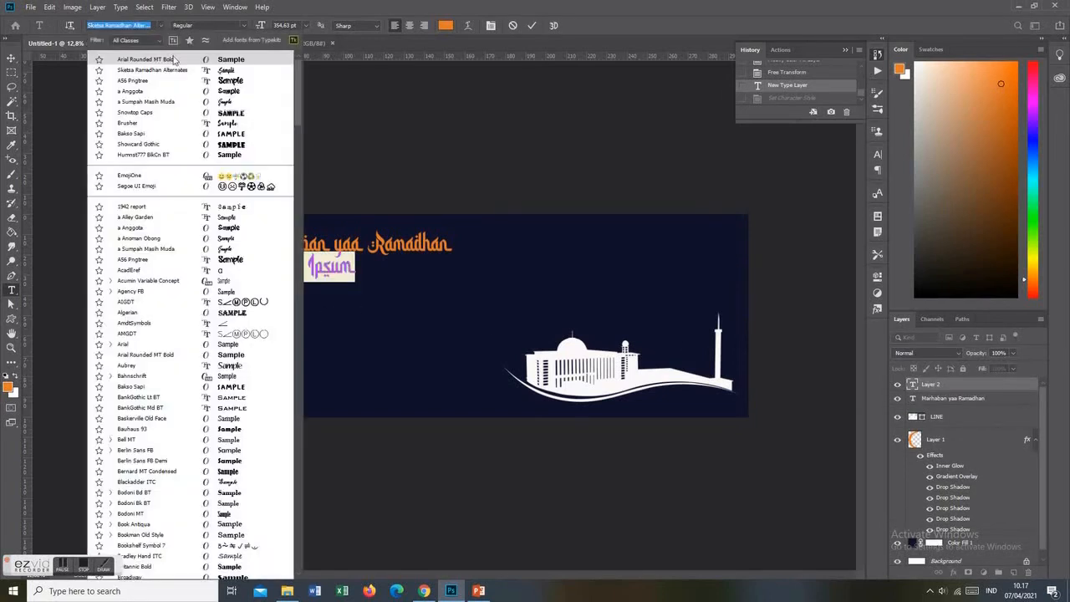
click(171, 60)
text(Selama)
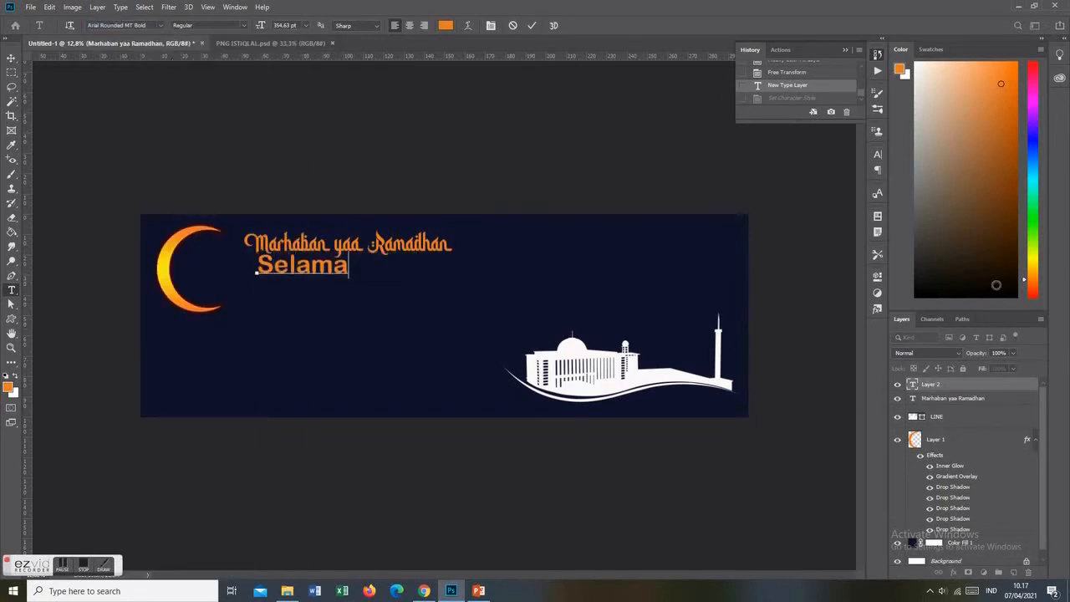
text(t Menunaikan I)
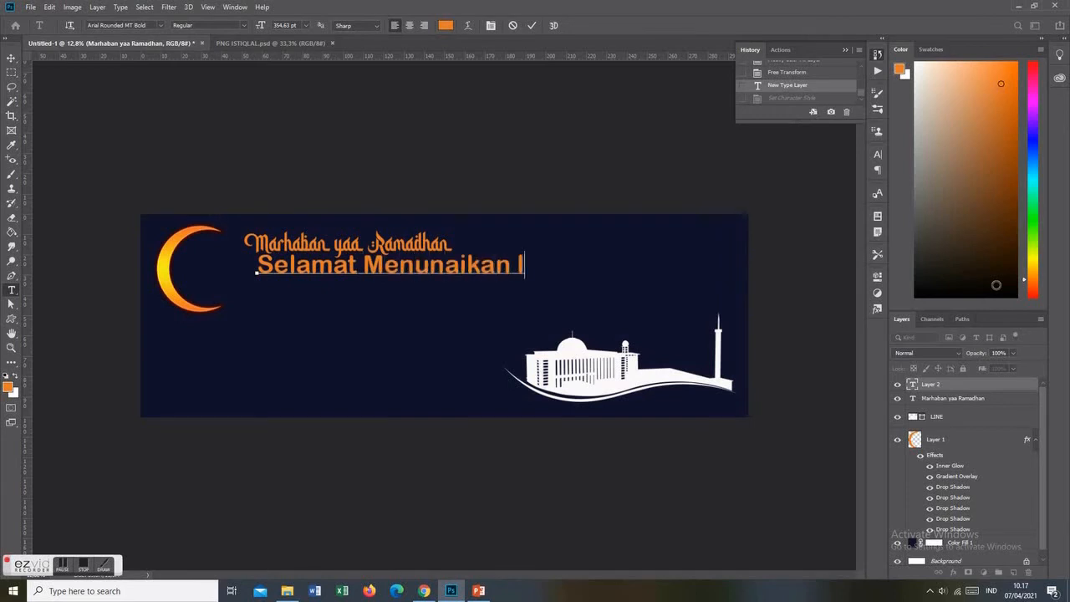
text(badah Puasa)
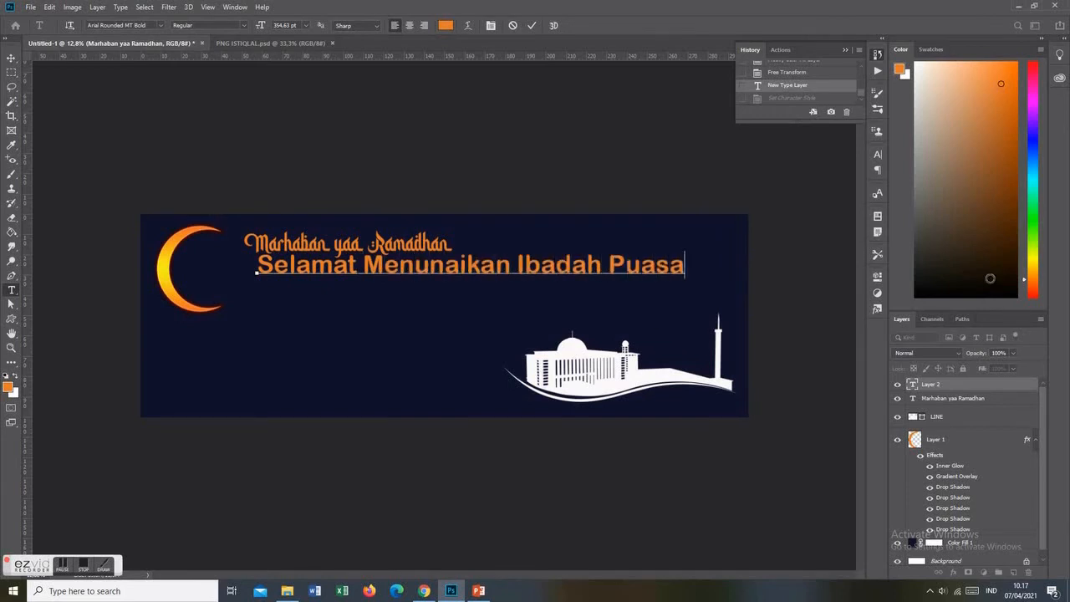
click(533, 27)
Change the colour of the "Selamat Menunaikan Ibadah Puasa" text to white
drag(256, 264, 708, 256)
click(446, 25)
click(771, 132)
key(Return)
click(577, 154)
Scale the white subtitle down to about 238 pt, place it under the heading and adjust the heading's position above it
key(ctrl+t)
drag(687, 277, 546, 269)
drag(323, 269, 262, 254)
click(534, 26)
click(266, 249)
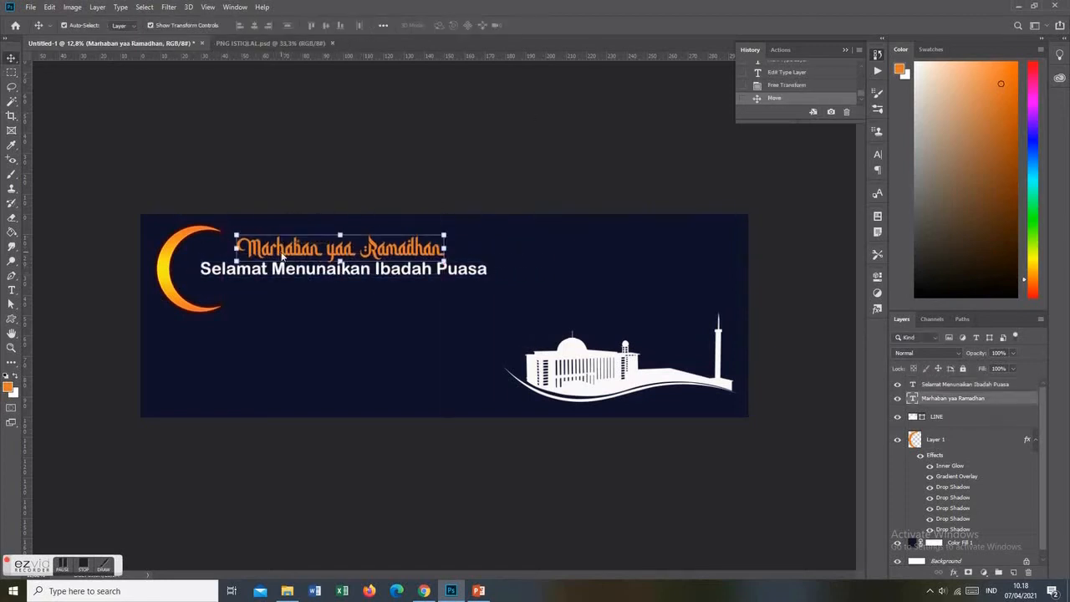
Duplicate the white subtitle, move the copy directly below it and replace its text with "1442 H / 2021"
click(353, 276)
key(ctrl+j)
drag(353, 276, 352, 292)
double_click(372, 287)
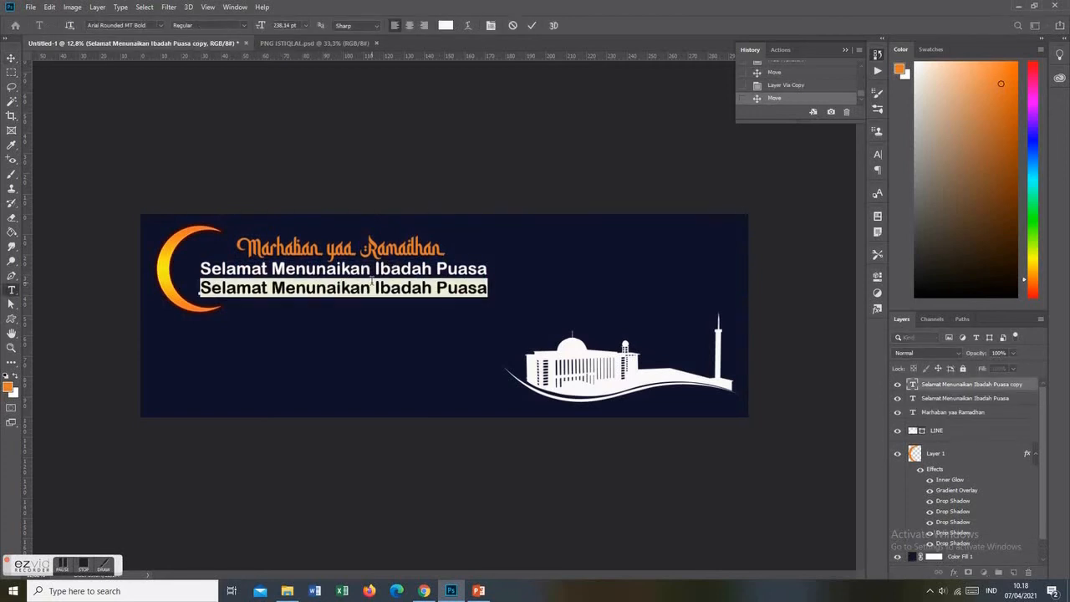
text(1442 )
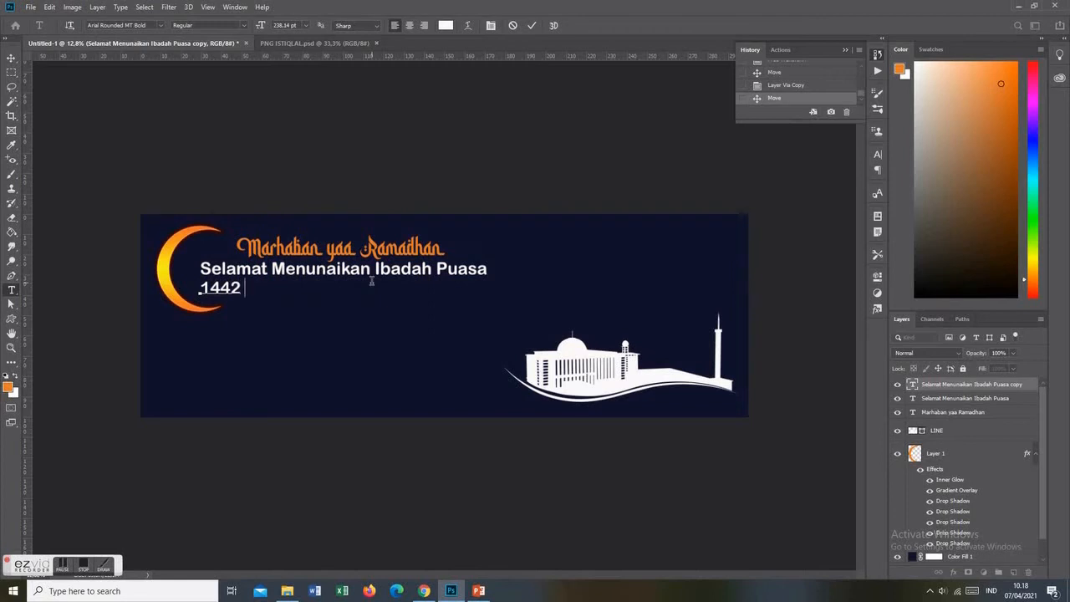
text(H / 2121)
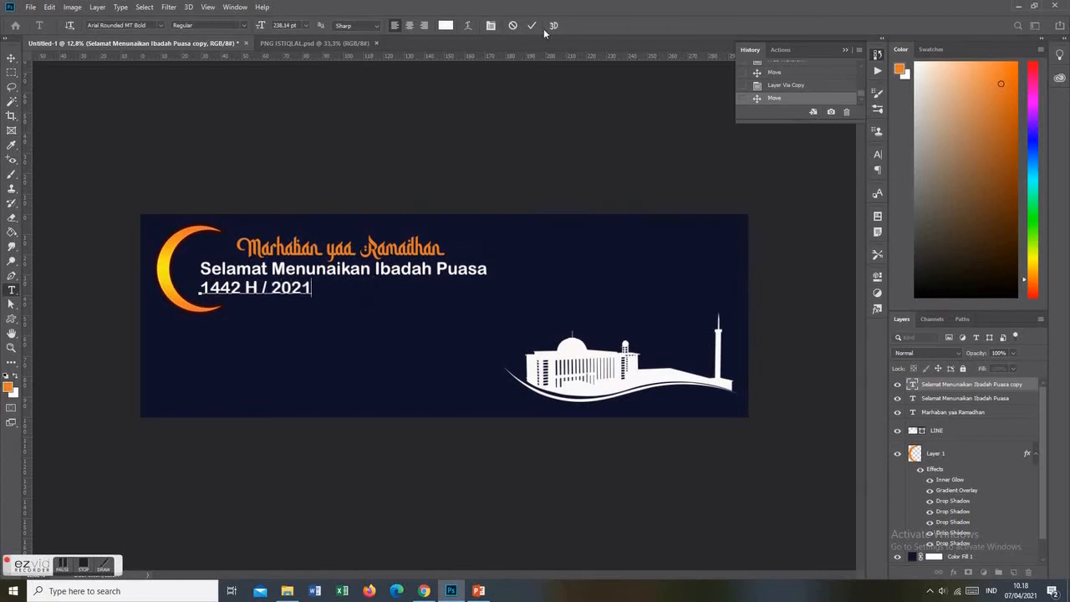
click(532, 25)
Reduce the font size of the "1442 H / 2021" line and centre it beneath the subtitle
drag(296, 290, 366, 290)
double_click(365, 289)
drag(261, 25, 229, 40)
click(532, 25)
drag(331, 292, 362, 291)
Open the layer style blending options for the "Marhaban yaa Ramadhan" text layer
click(345, 251)
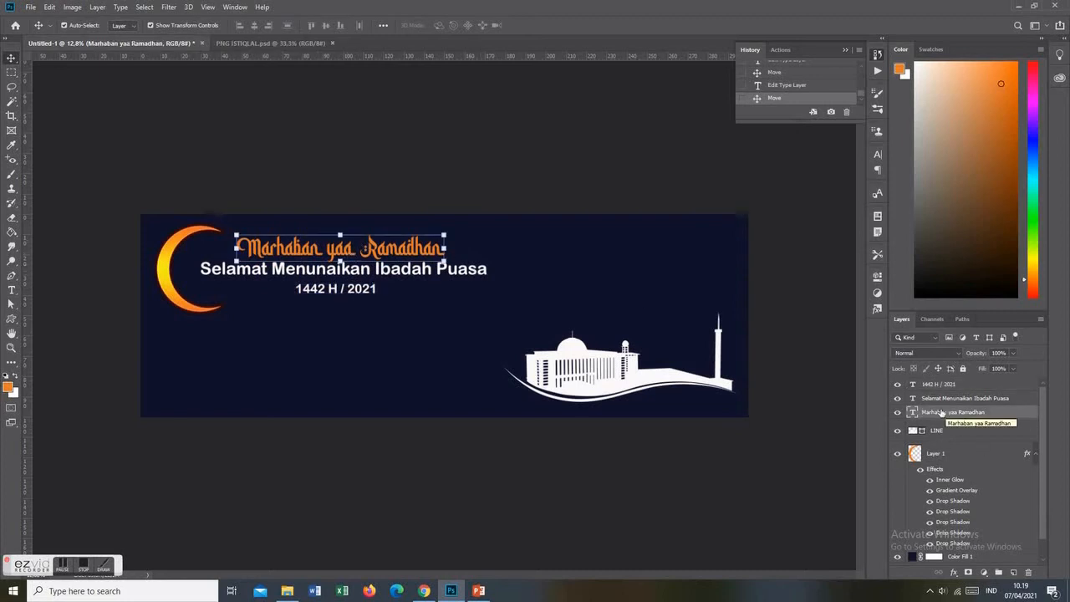
click(955, 574)
click(980, 468)
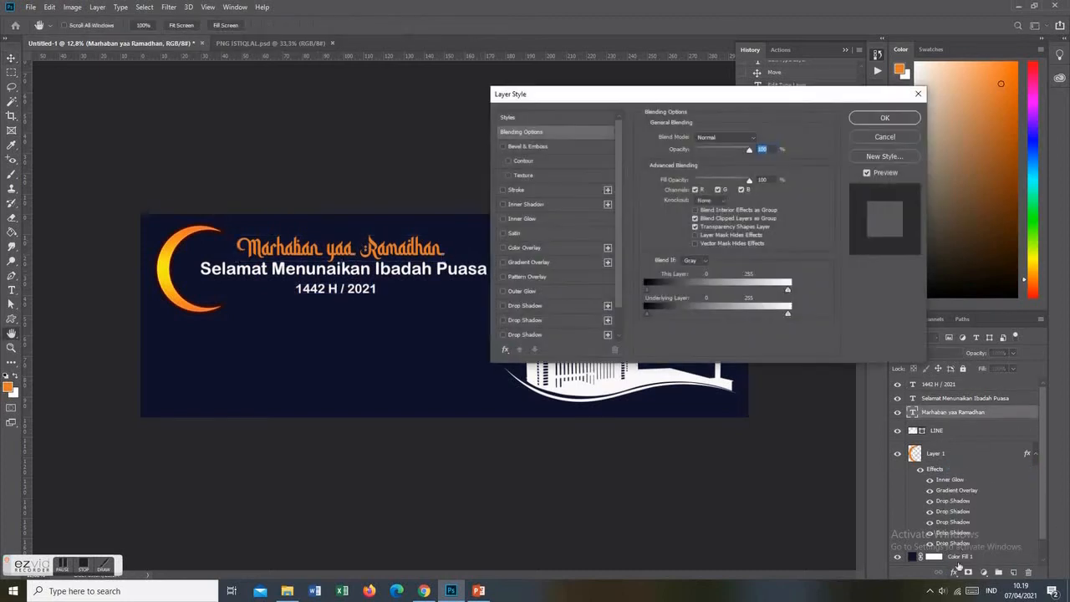
Set the system speaker volume to 16
click(943, 591)
scroll(948, 573, down, 2)
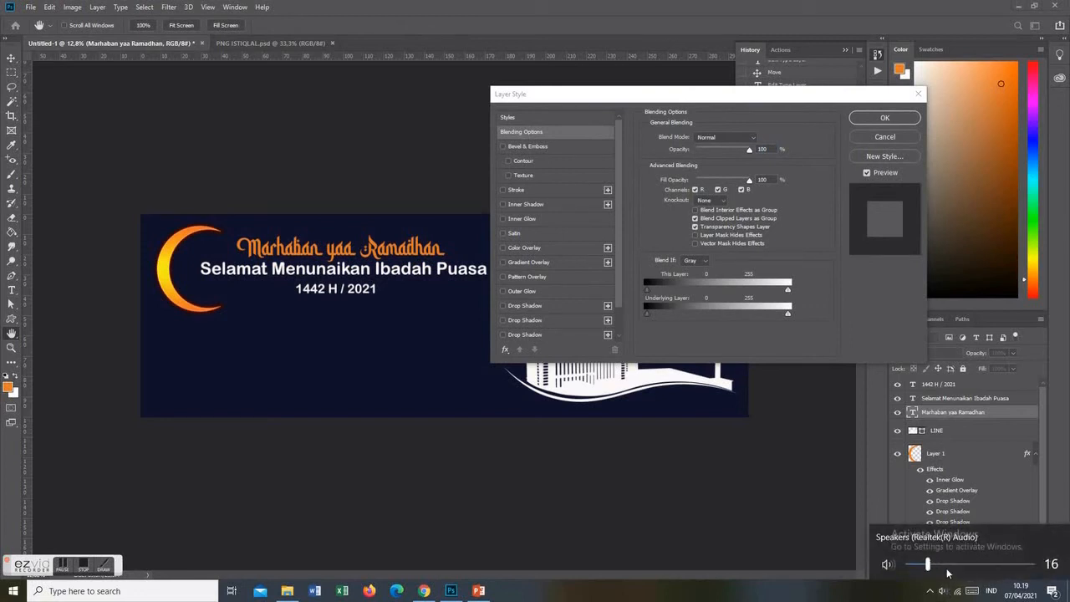
click(821, 552)
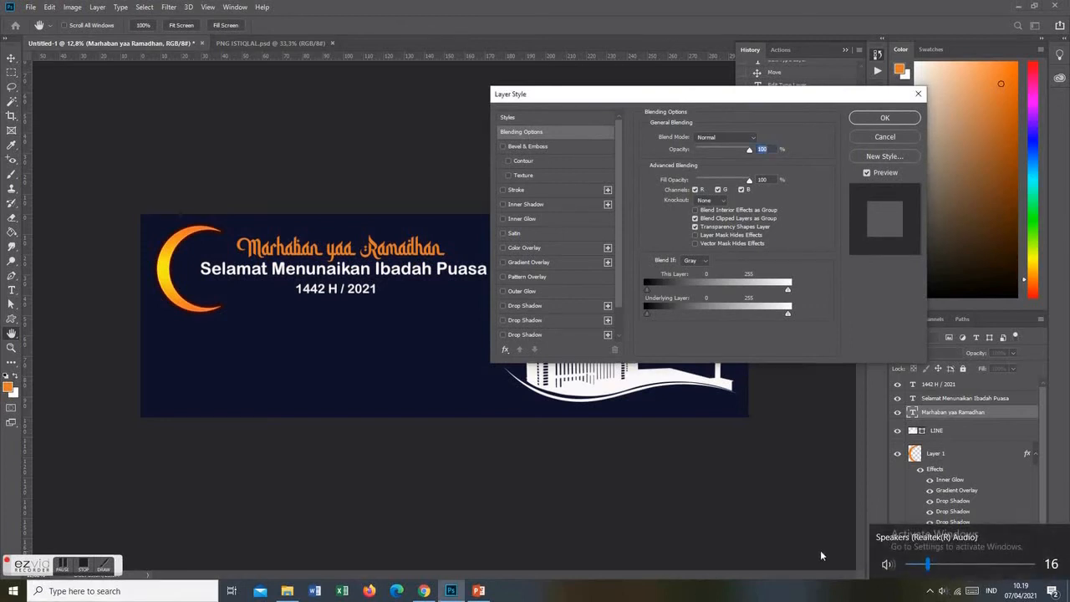
Add the orange-yellow linear gradient overlay to the heading, shift the gradient slightly on the letters and apply the layer style
click(528, 262)
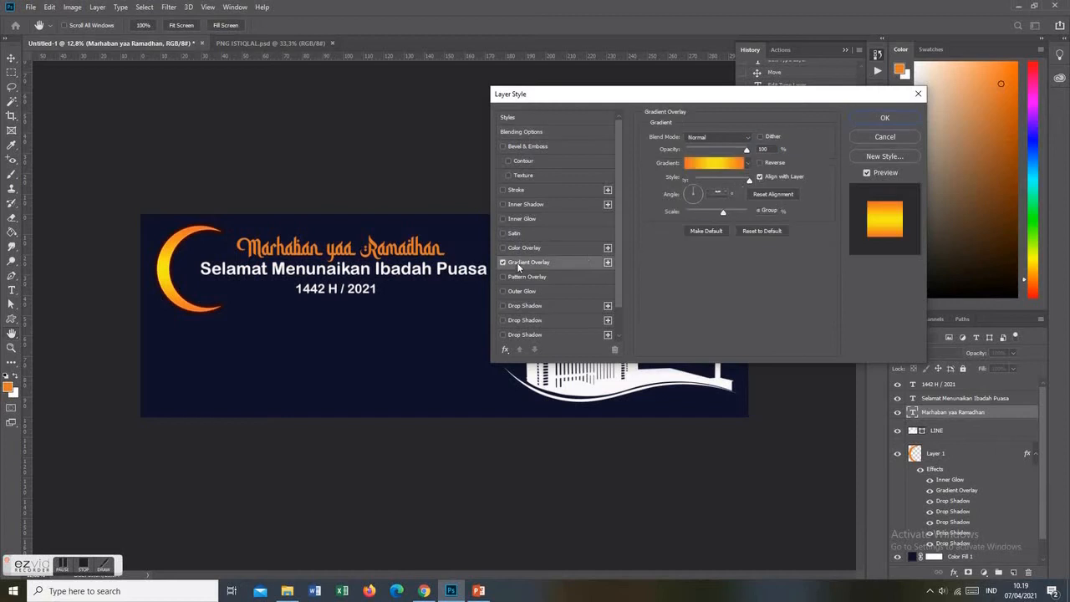
mouse_move(338, 246)
mouse_down()
mouse_move(367, 262)
mouse_move(340, 251)
mouse_up()
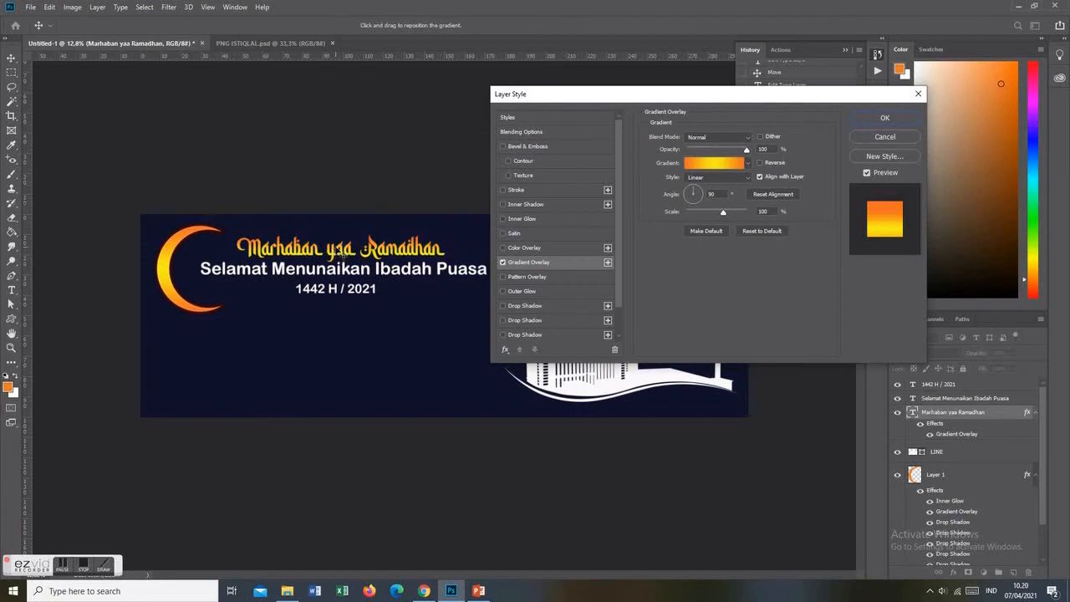
key(Return)
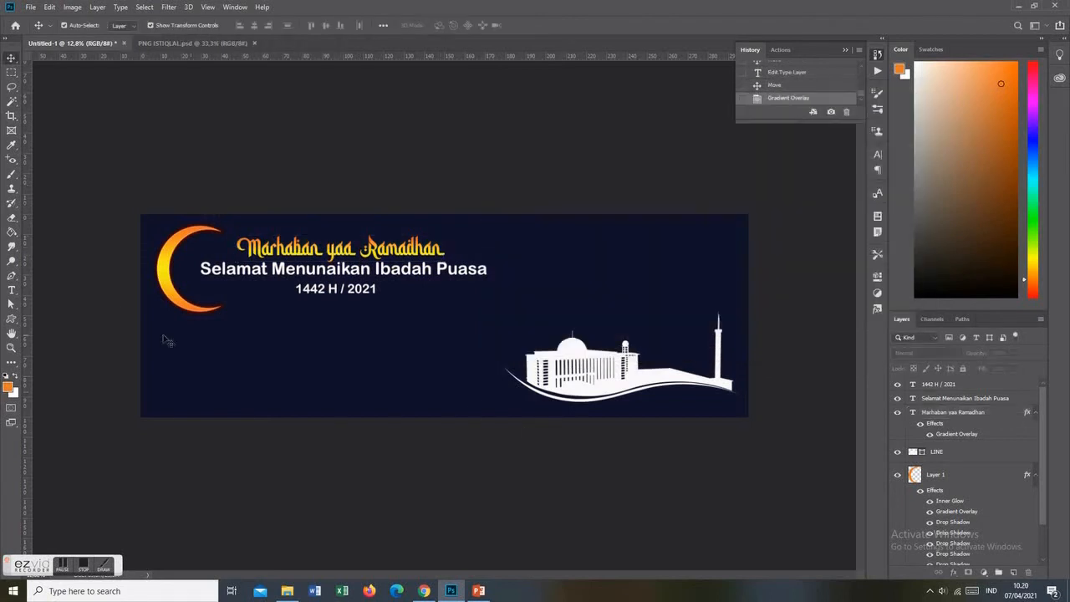
Enlarge the white mosque shape toward the banner's centre, keeping its lower right corner in place
click(619, 368)
drag(497, 308, 415, 269)
click(535, 25)
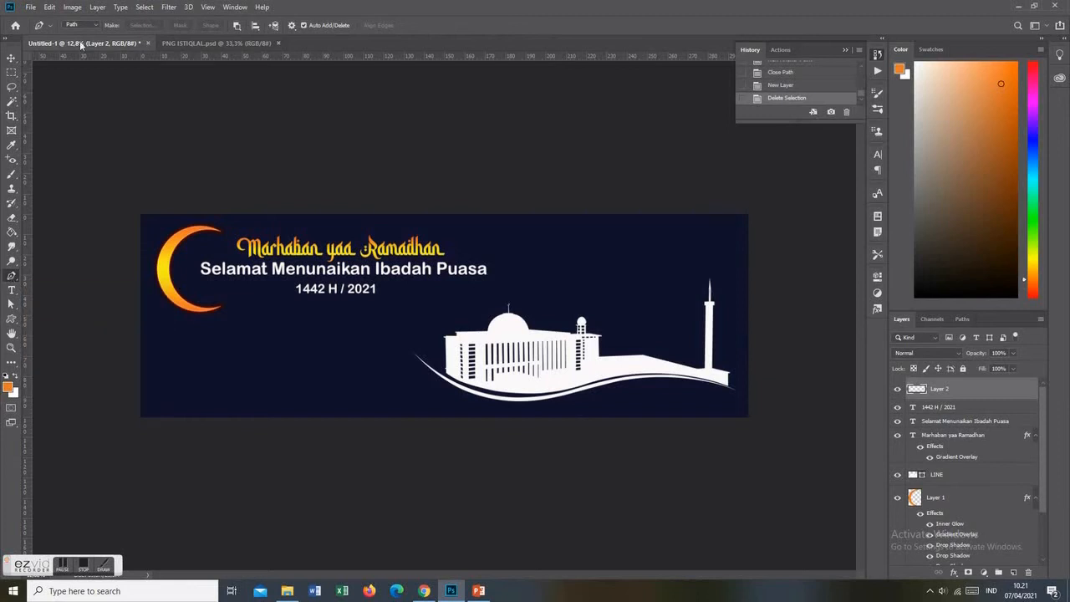
Set the Pen tool to Shape mode and start a path just outside the banner's left edge, beside the crescent moon
click(80, 24)
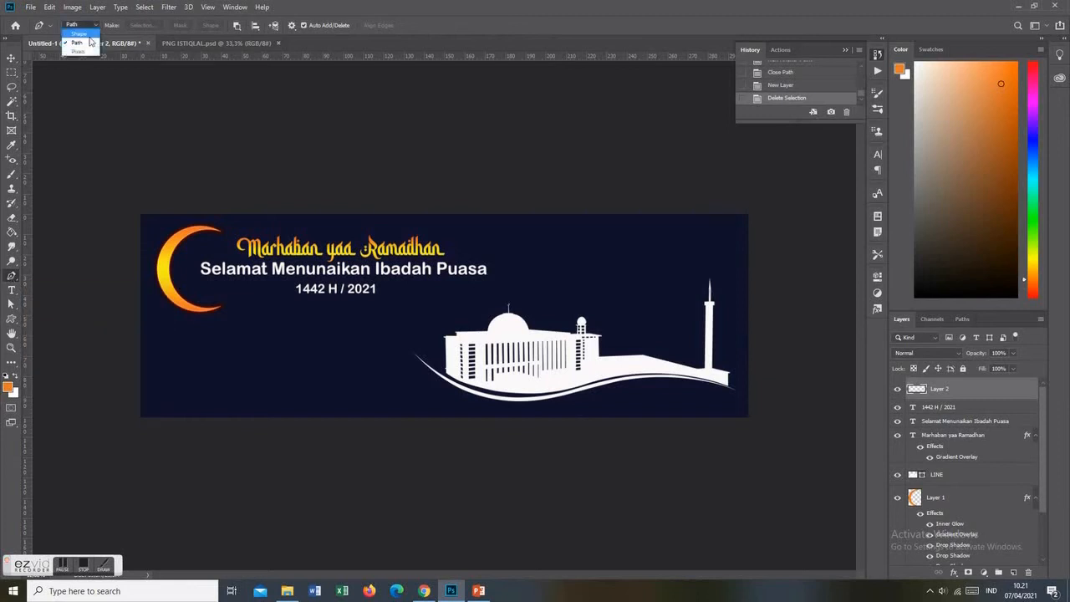
click(77, 34)
click(127, 276)
drag(265, 344, 363, 335)
click(449, 401)
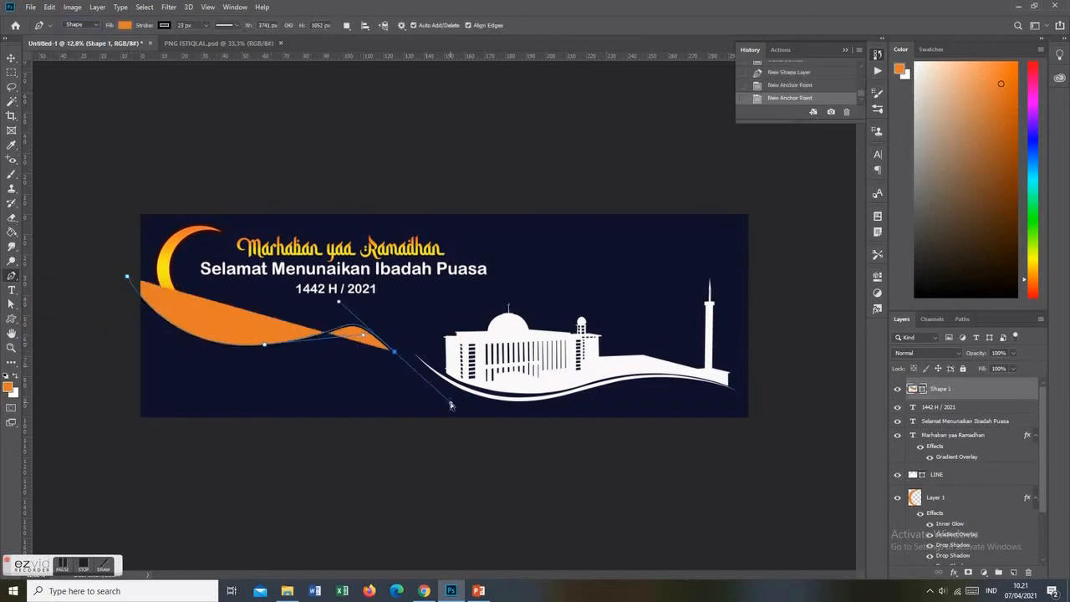
key(ctrl+z)
key(ctrl+z)
Draw a wave curve from the banner's left edge down to beneath the mosque and close the shape outside the lower left canvas
drag(247, 331, 331, 314)
drag(406, 359, 432, 382)
click(485, 409)
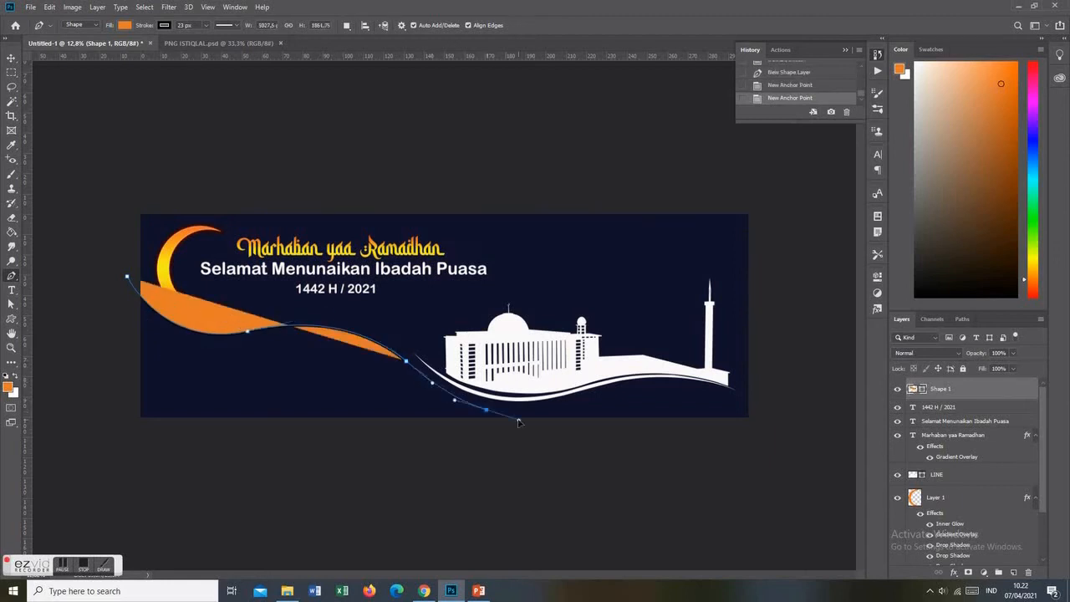
click(565, 420)
click(556, 446)
click(111, 454)
click(128, 278)
click(128, 279)
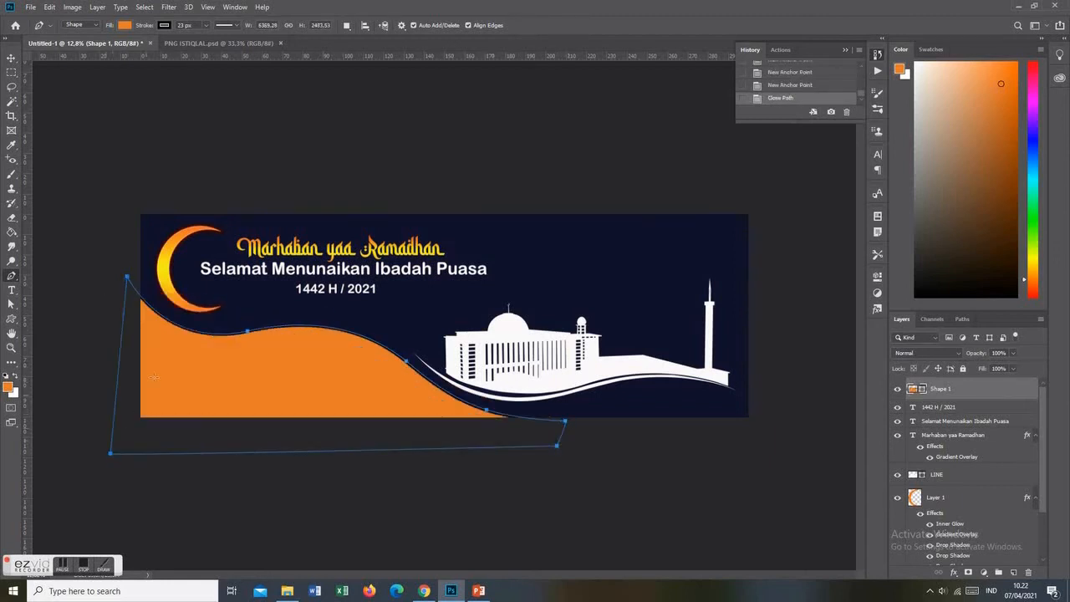
Add the orange-yellow linear Gradient Overlay at a 90° angle to the wave shape, shift the gradient slightly and apply the layer style
double_click(912, 390)
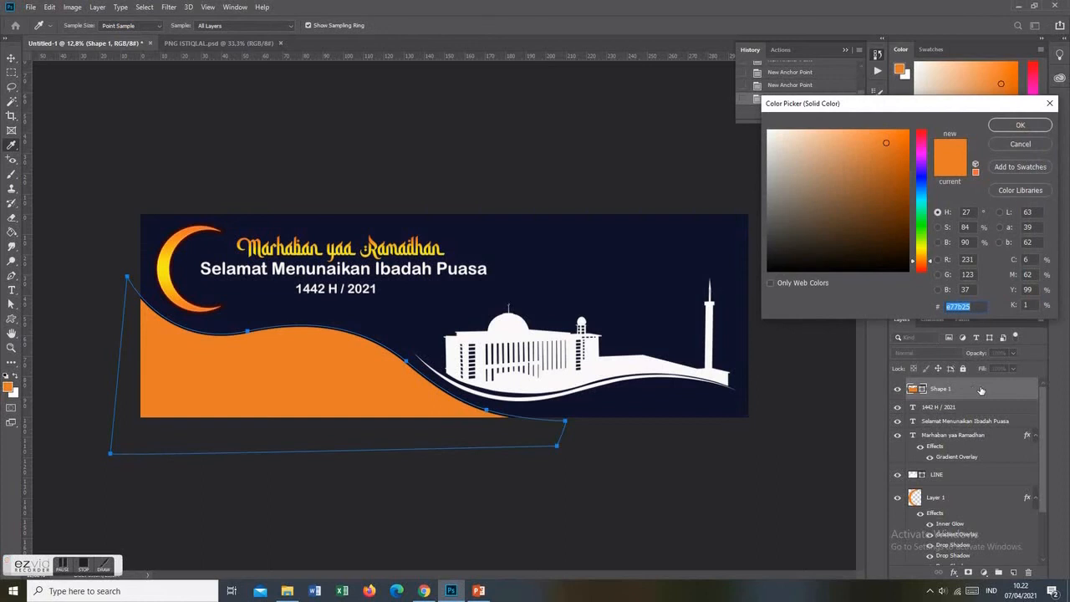
click(1021, 144)
click(954, 573)
click(978, 540)
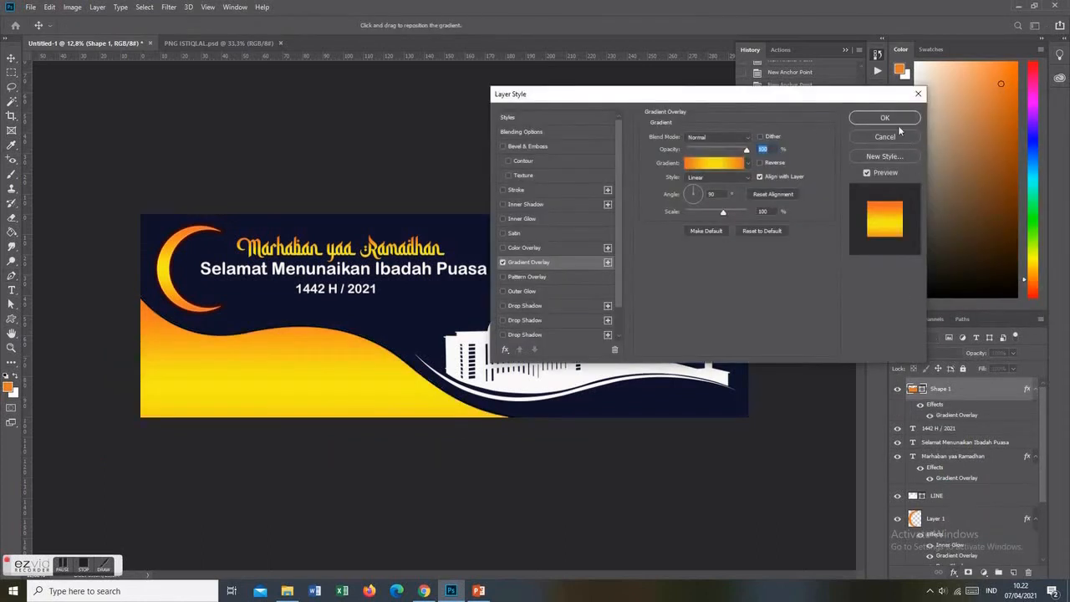
click(721, 164)
click(892, 318)
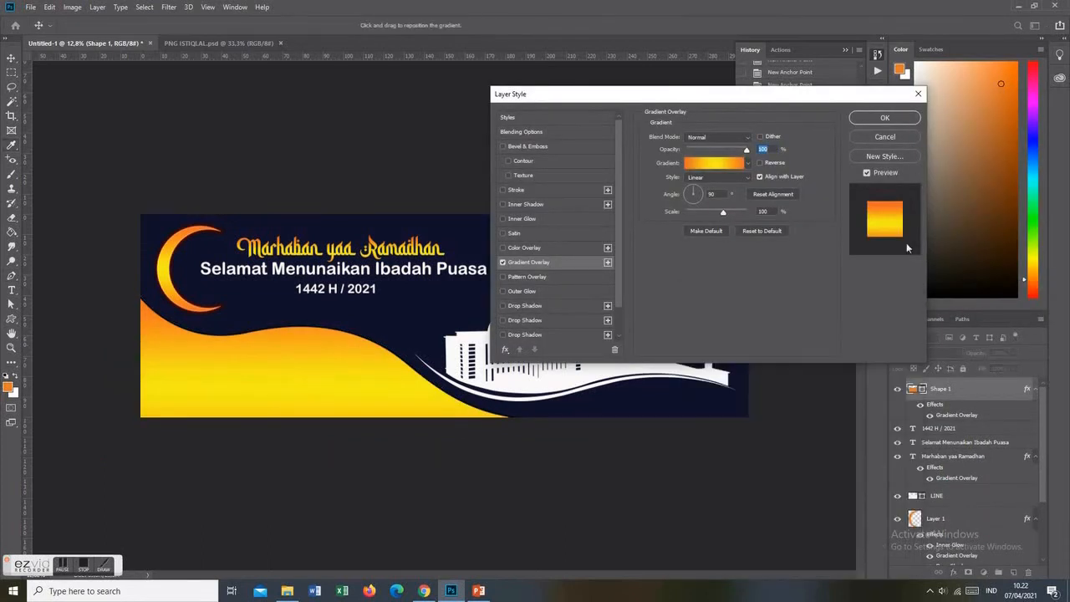
drag(312, 347, 382, 366)
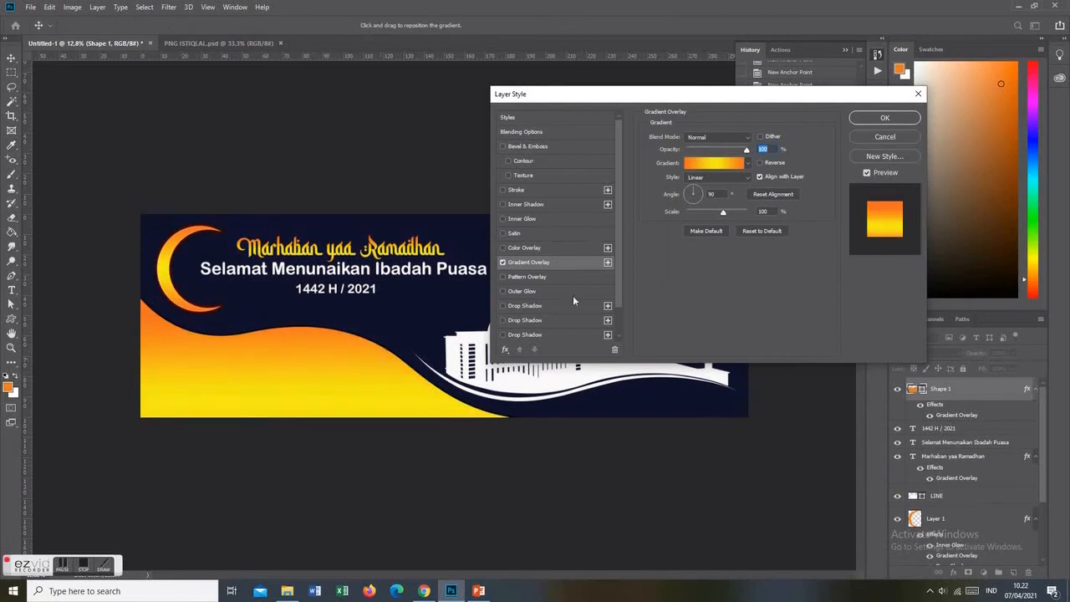
click(885, 118)
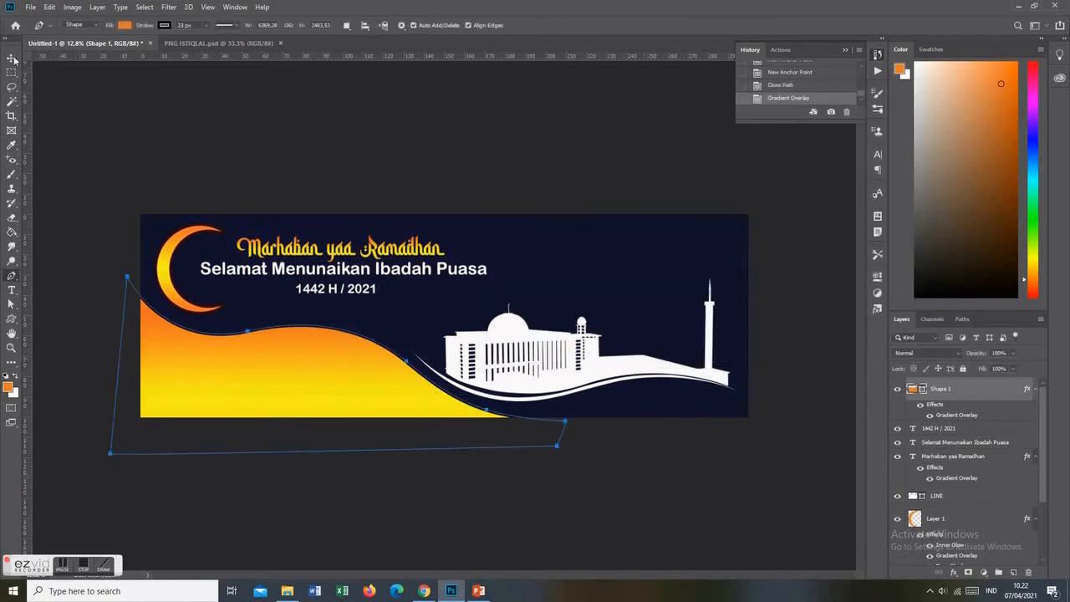
Place two horizontal and two vertical guides just inside the banner's four edges as an even margin
click(14, 59)
click(456, 191)
scroll(465, 219, down, 5)
scroll(664, 266, up, 1)
drag(528, 58, 533, 258)
drag(477, 57, 497, 374)
drag(37, 219, 248, 243)
drag(28, 157, 640, 258)
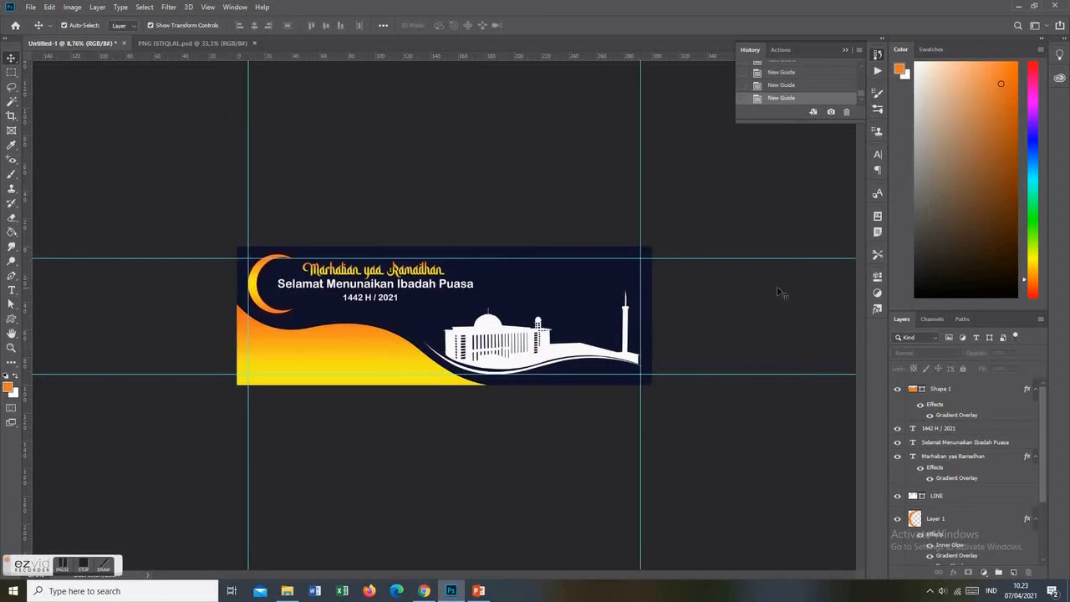
Move the crescent moon slightly so its top lines up with the upper margin guide
scroll(371, 327, up, 3)
drag(137, 255, 138, 264)
scroll(77, 224, up, 3)
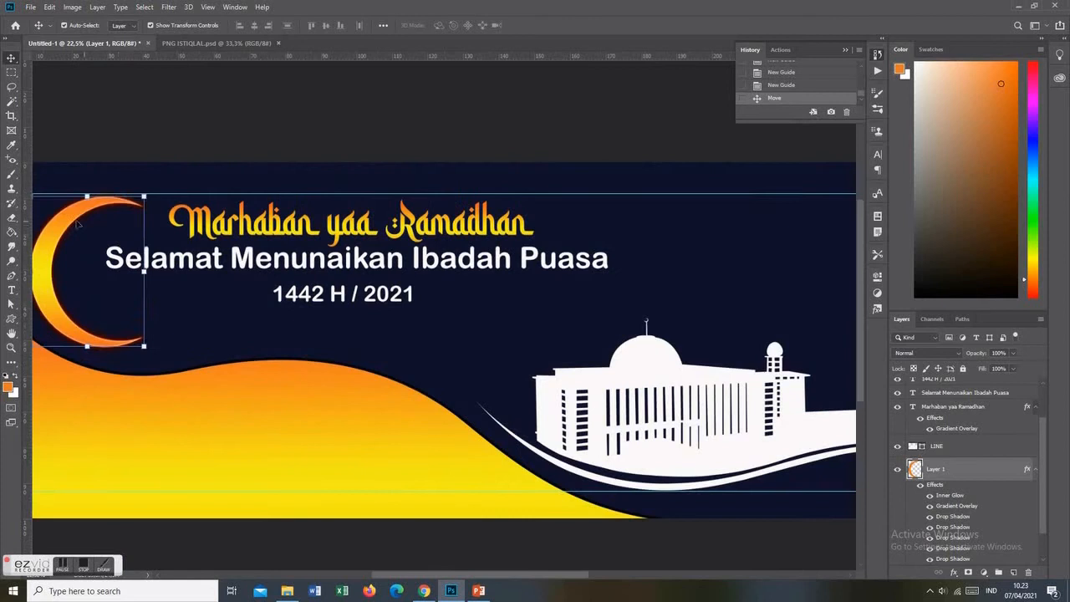
Enlarge the three greeting text lines together and shift them slightly toward the crescent moon
click(355, 235)
scroll(967, 432, up, 2)
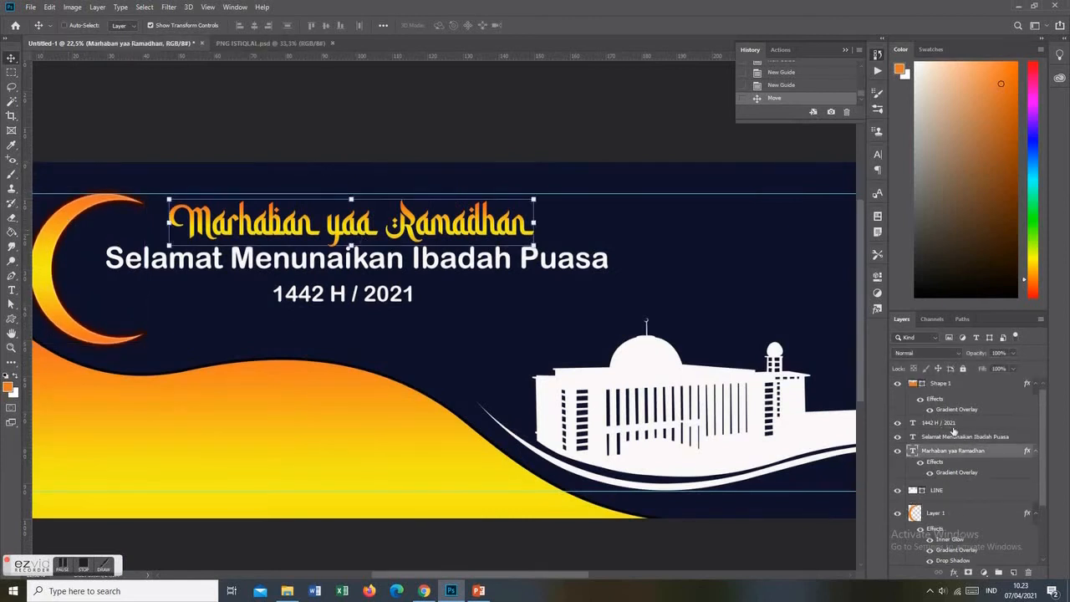
shift+click(954, 428)
drag(606, 300, 684, 376)
drag(449, 268, 429, 273)
key(Return)
key(ctrl+0)
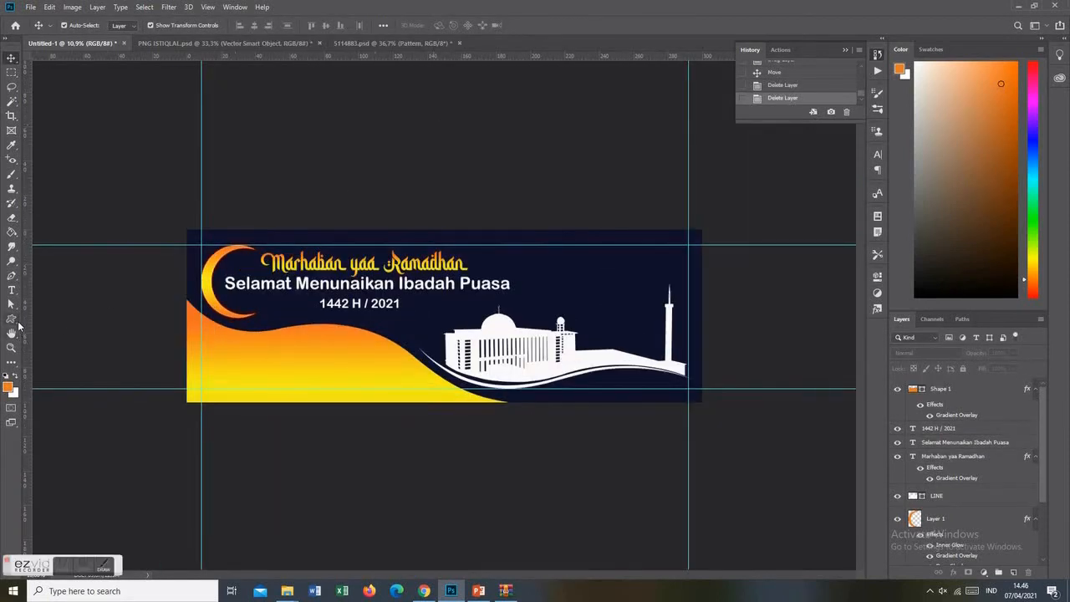
Place the Facebook logo custom shape at 100 × 100 px on the lower left of the gradient wave
key(u)
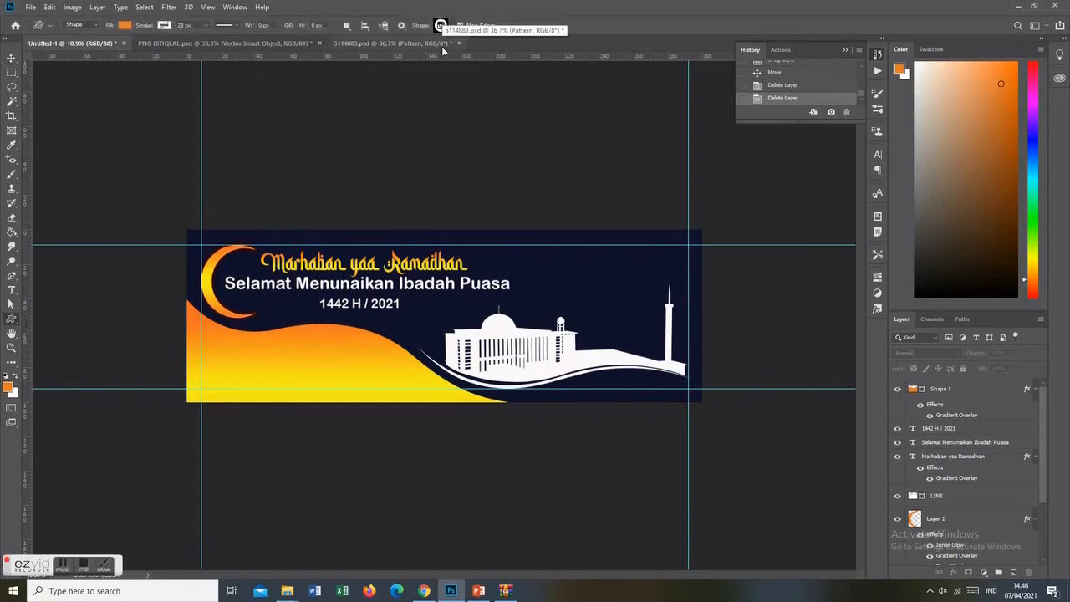
click(452, 26)
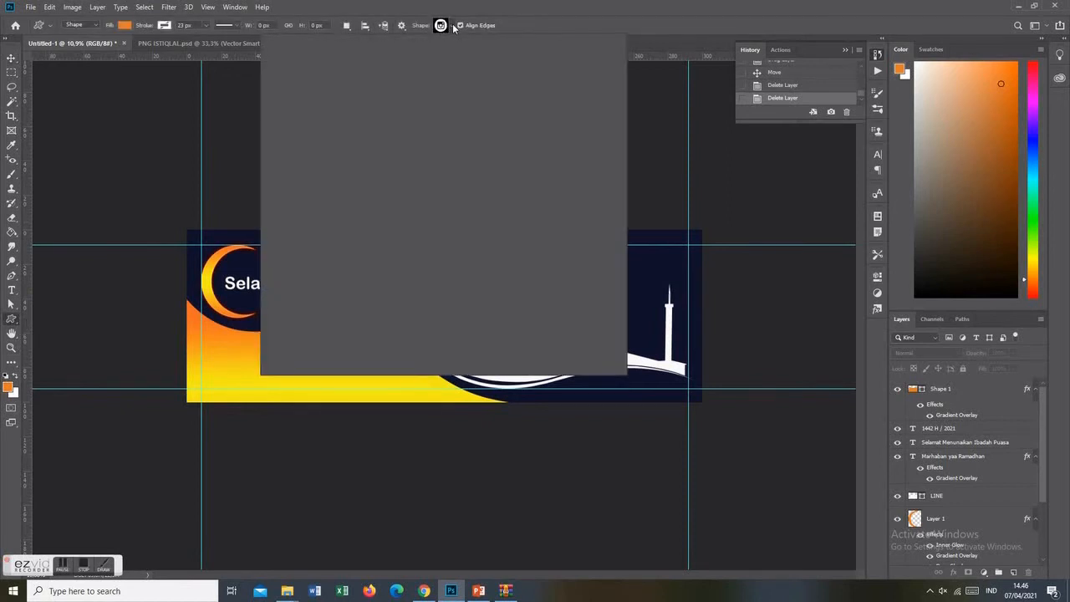
click(277, 355)
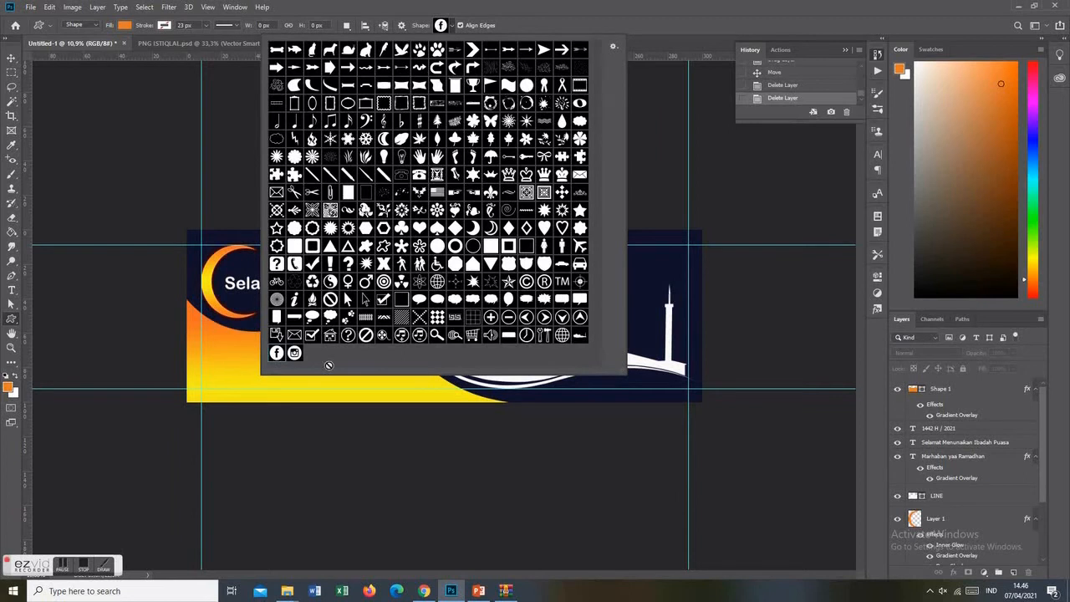
click(226, 375)
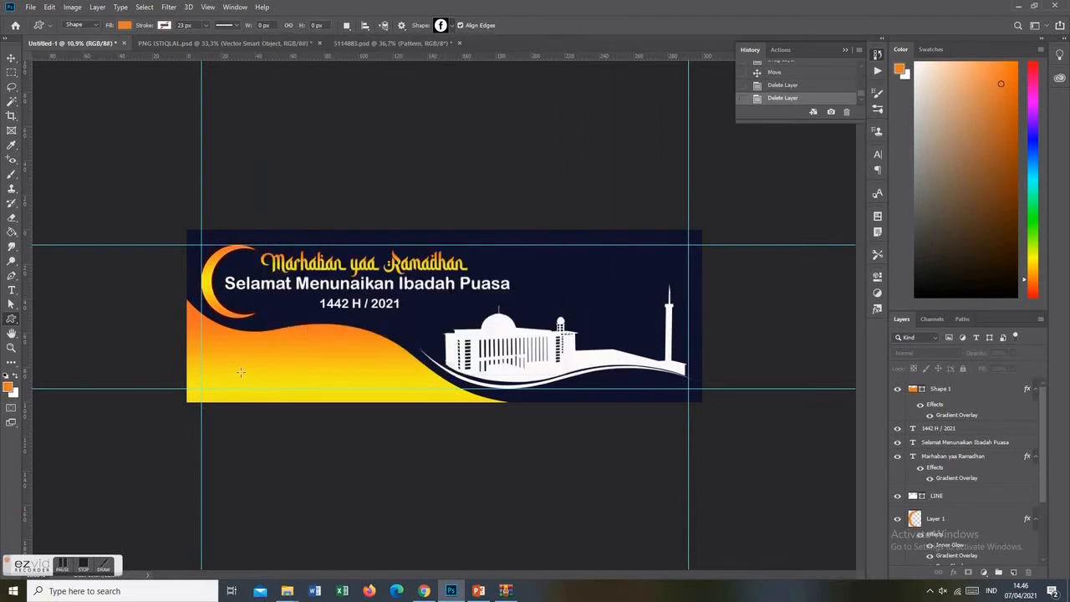
click(240, 372)
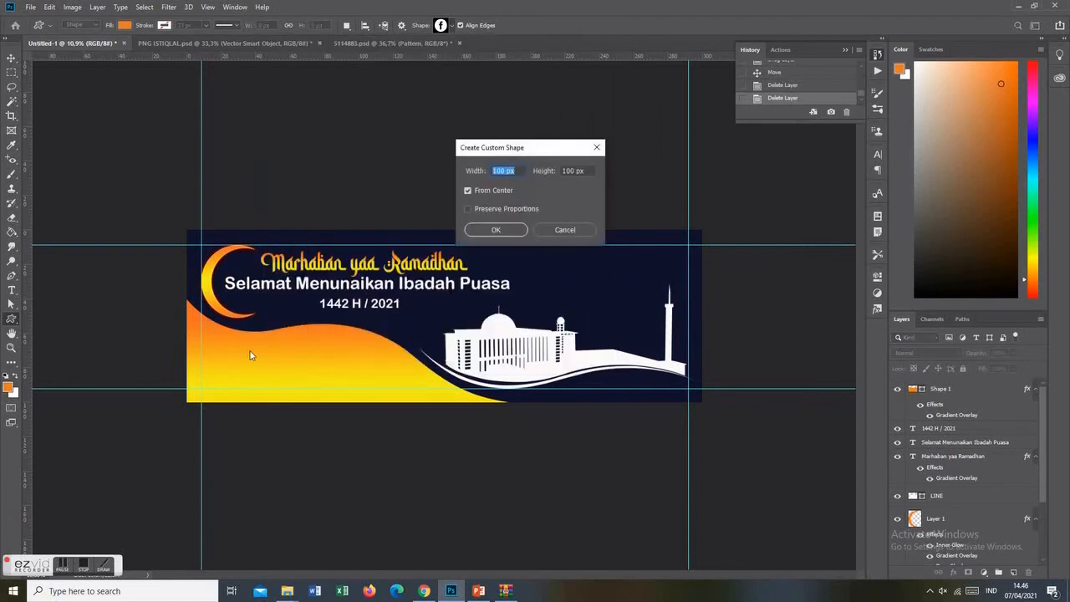
click(498, 230)
scroll(225, 410, up, 3)
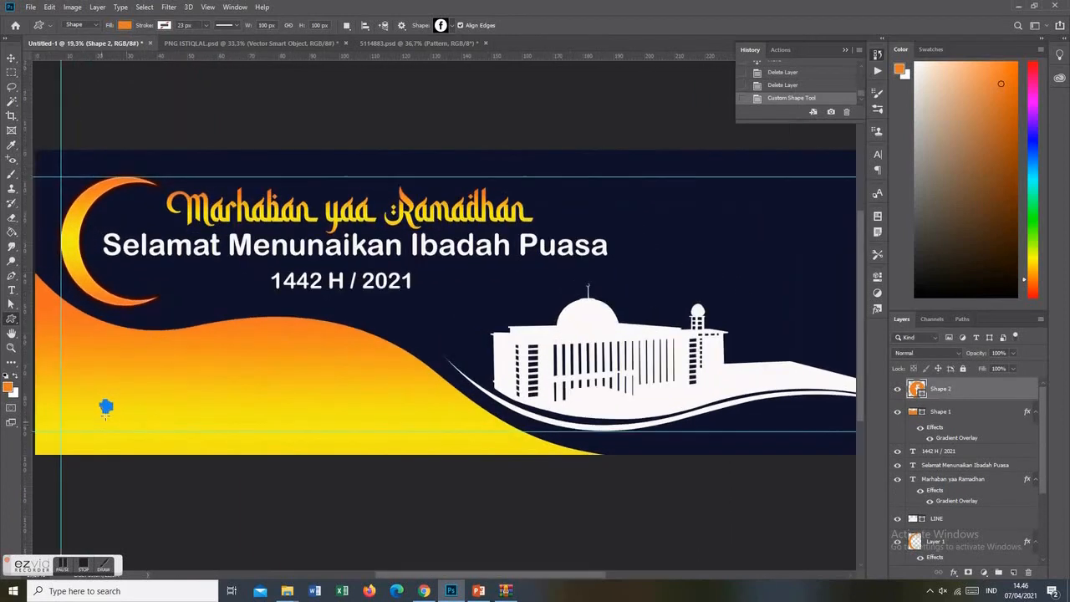
Scale the Facebook icon up to 230% and apply the transformation
click(13, 60)
drag(99, 400, 85, 387)
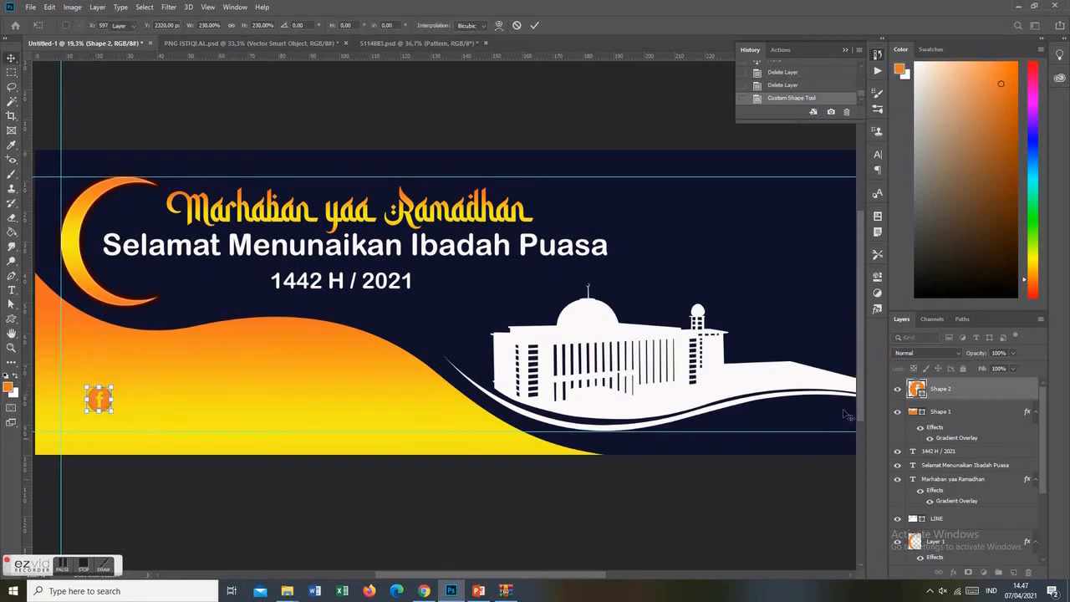
key(Return)
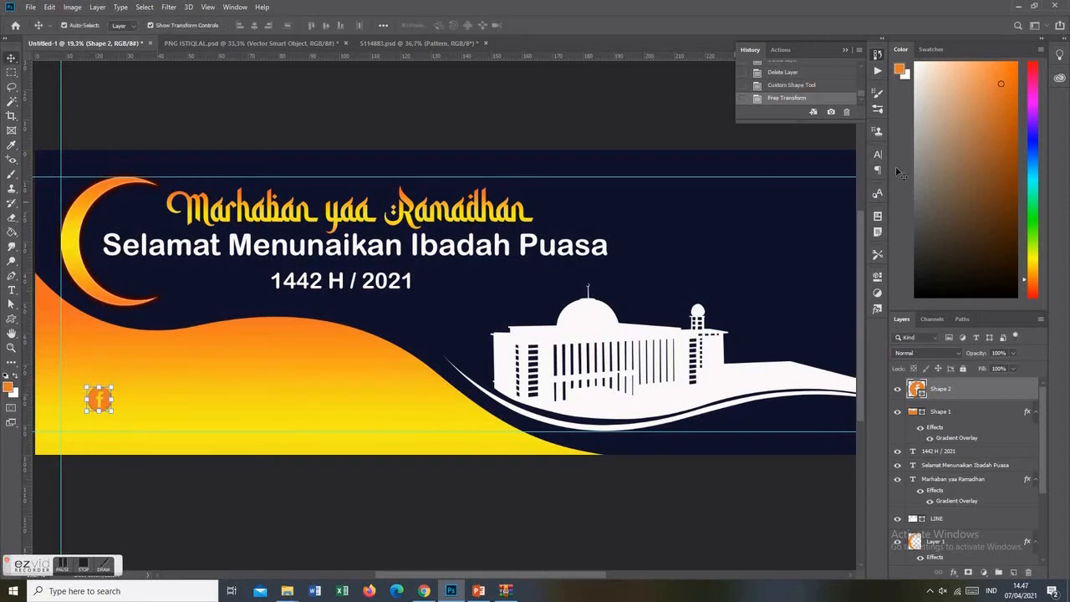
Place the Instagram logo custom shape at 230 × 229,97 px beside the Facebook icon
click(11, 318)
click(452, 25)
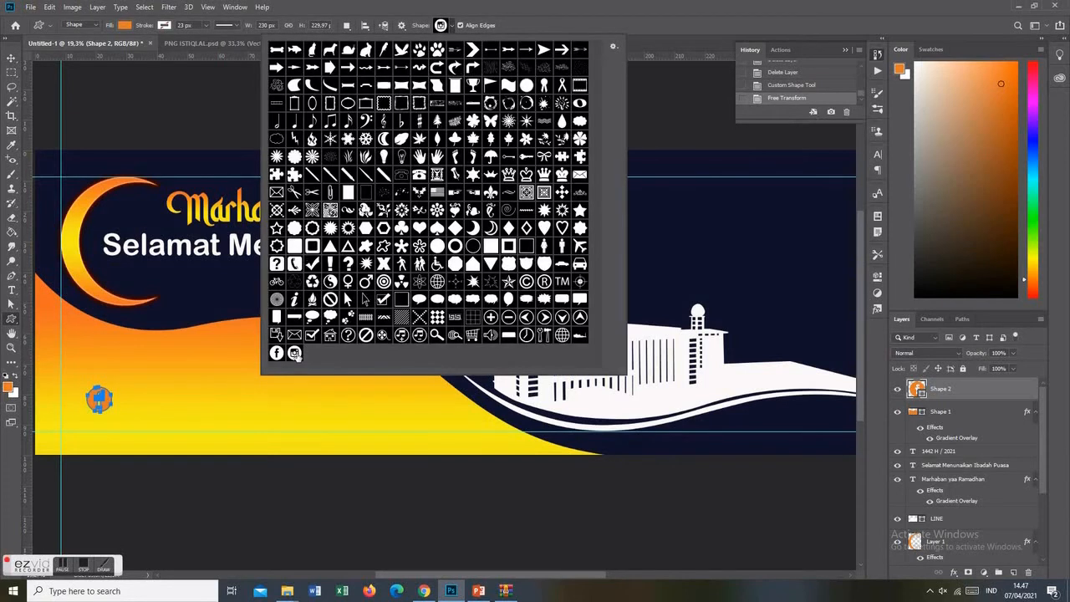
click(174, 410)
click(186, 413)
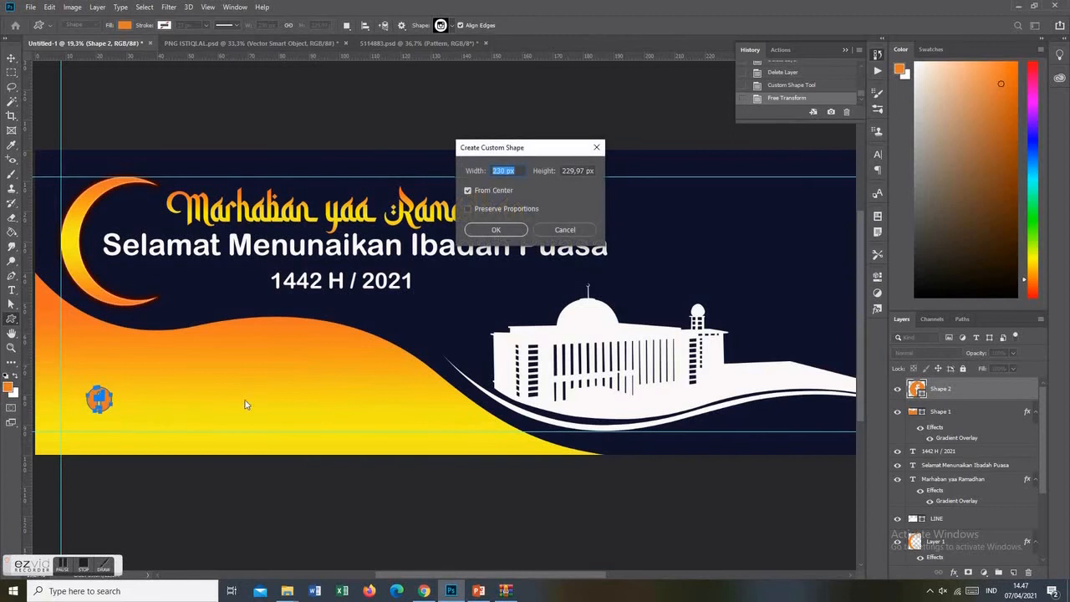
click(506, 230)
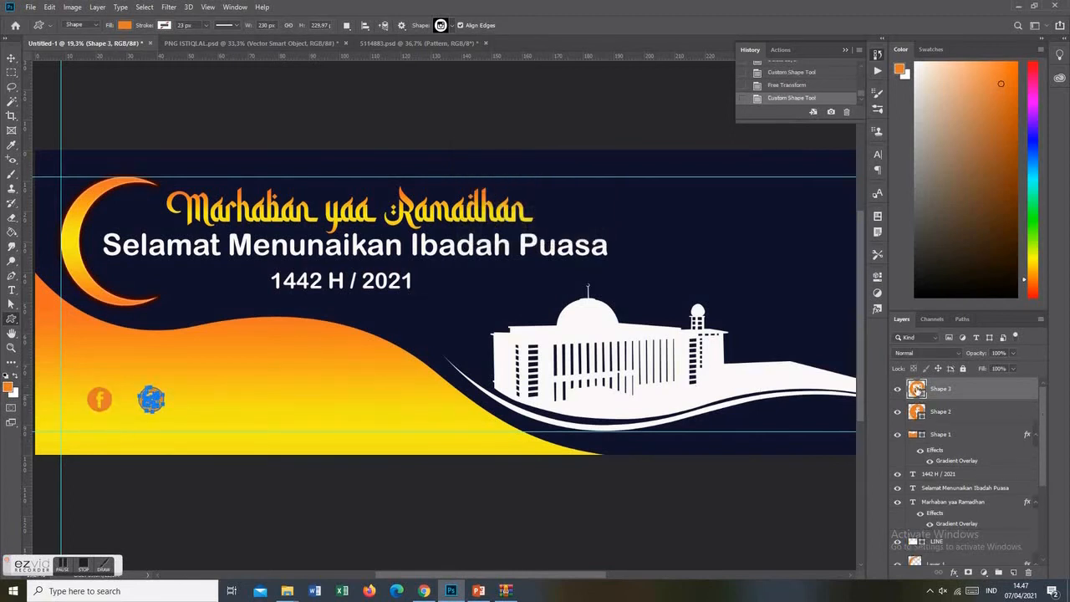
Recolour the Instagram and Facebook icons with the banner's navy background colour, #101129
double_click(918, 390)
click(459, 300)
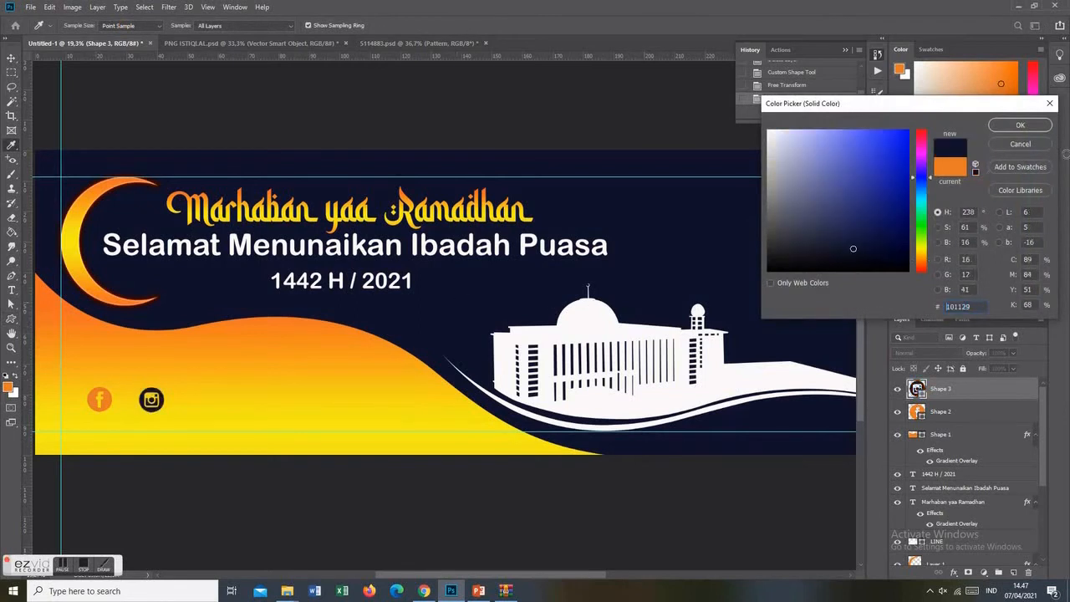
click(1045, 127)
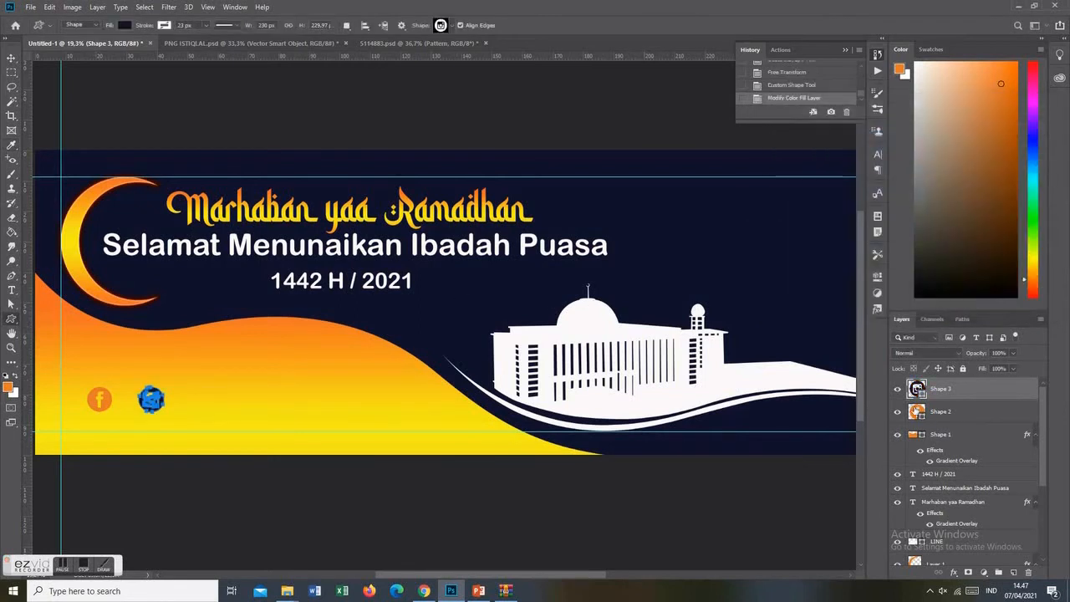
double_click(917, 411)
click(234, 295)
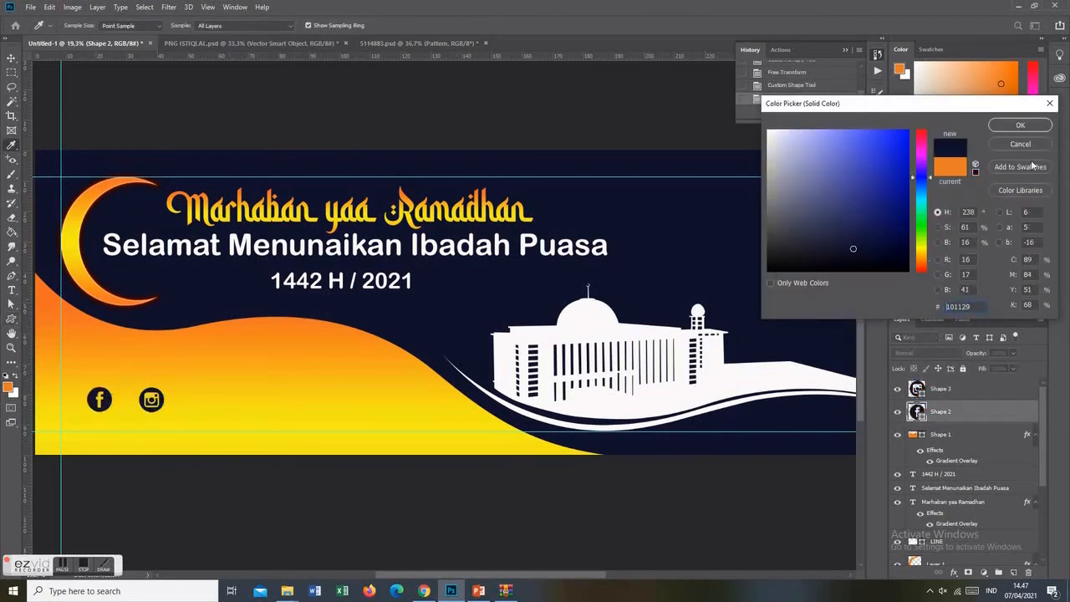
click(1042, 127)
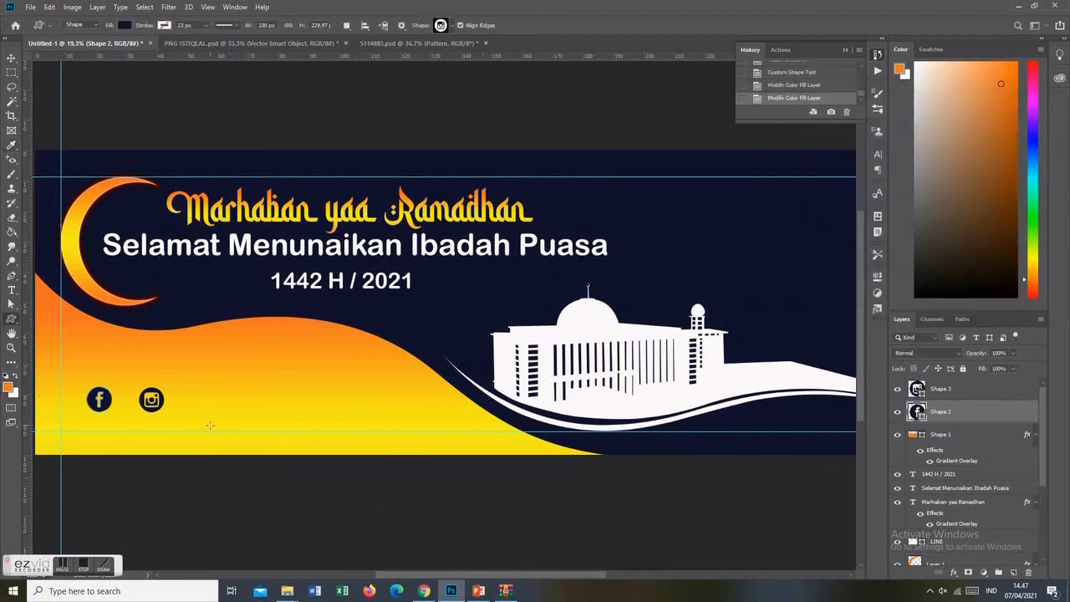
Move the Facebook icon into the corner formed by the lower left guides and set the Instagram icon close beside it
click(11, 60)
drag(106, 403, 80, 420)
drag(152, 402, 103, 421)
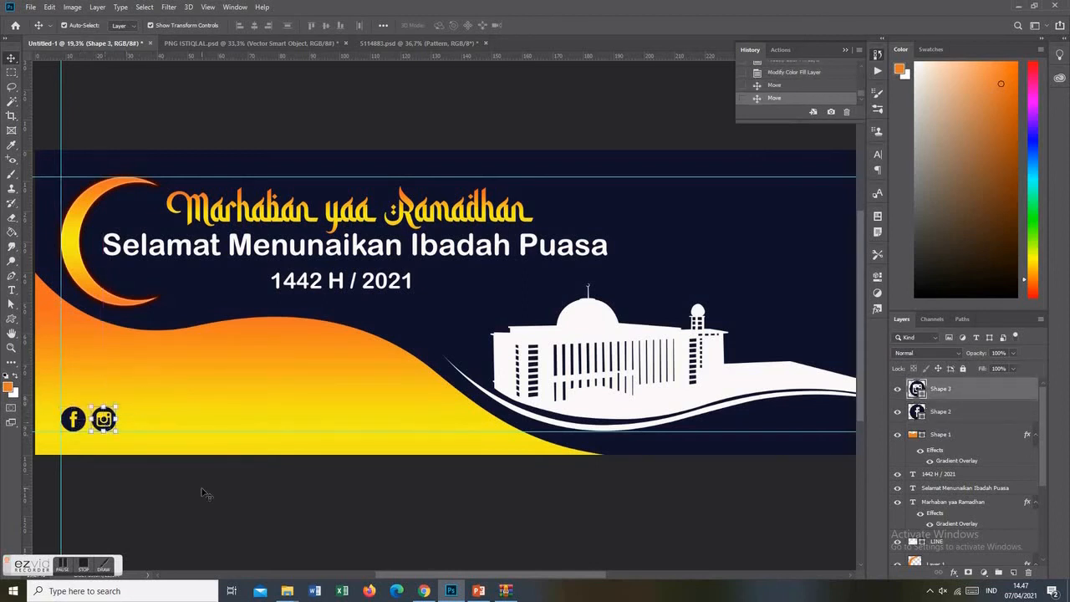
click(203, 495)
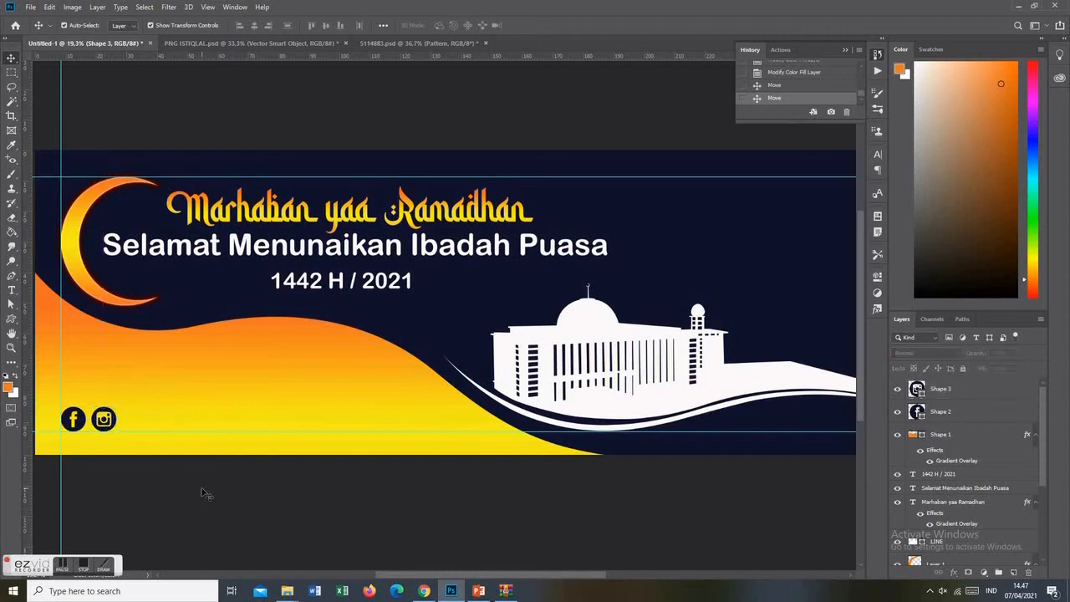
Add the text SUMBER GOYOR in Arial Rounded MT Bold beside the Instagram icon
click(137, 419)
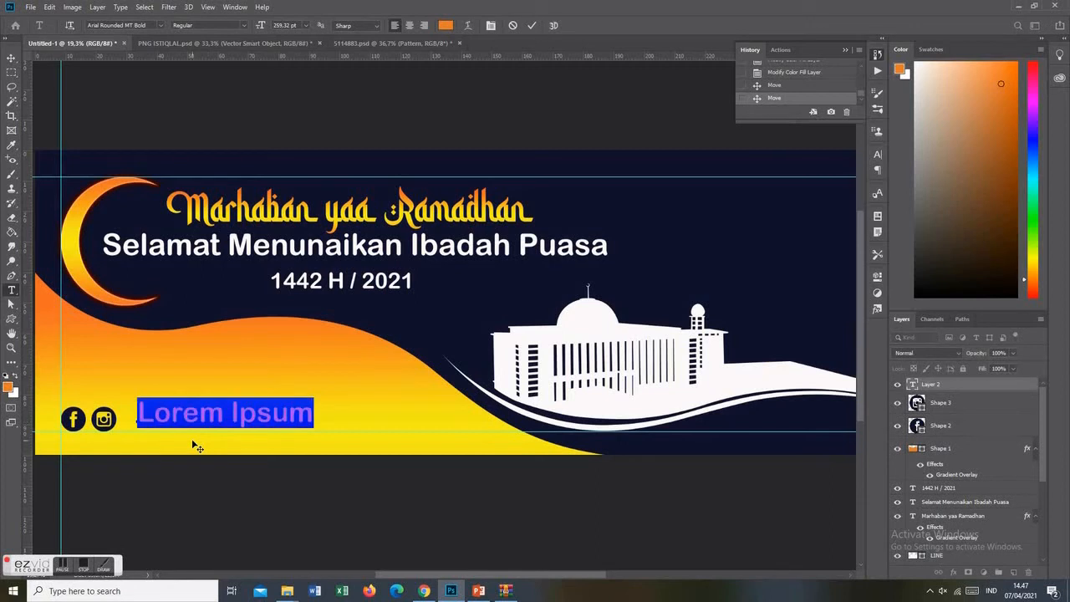
text(SUMBE)
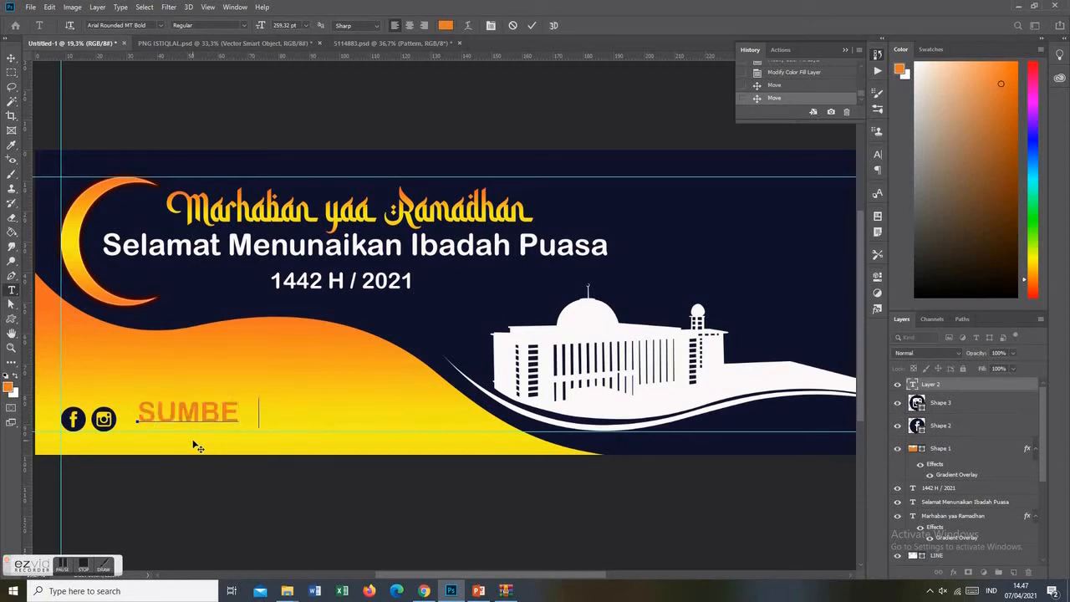
text(R GOYOR)
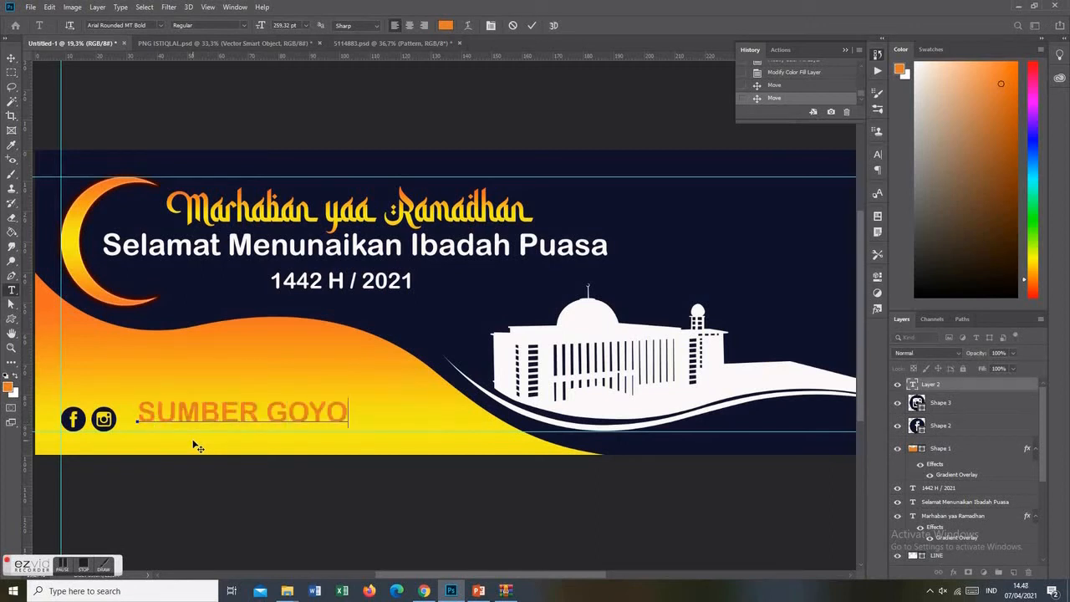
Reduce the SUMBER GOYOR text to 155,32 pt, keep its font and commit the text
drag(138, 411, 368, 413)
drag(263, 28, 205, 35)
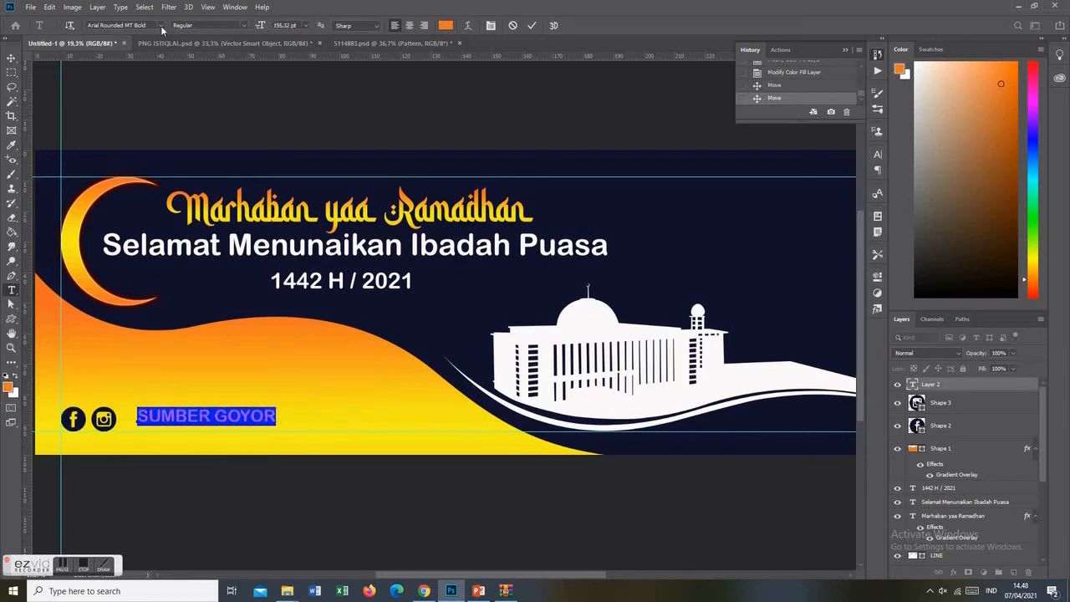
click(161, 25)
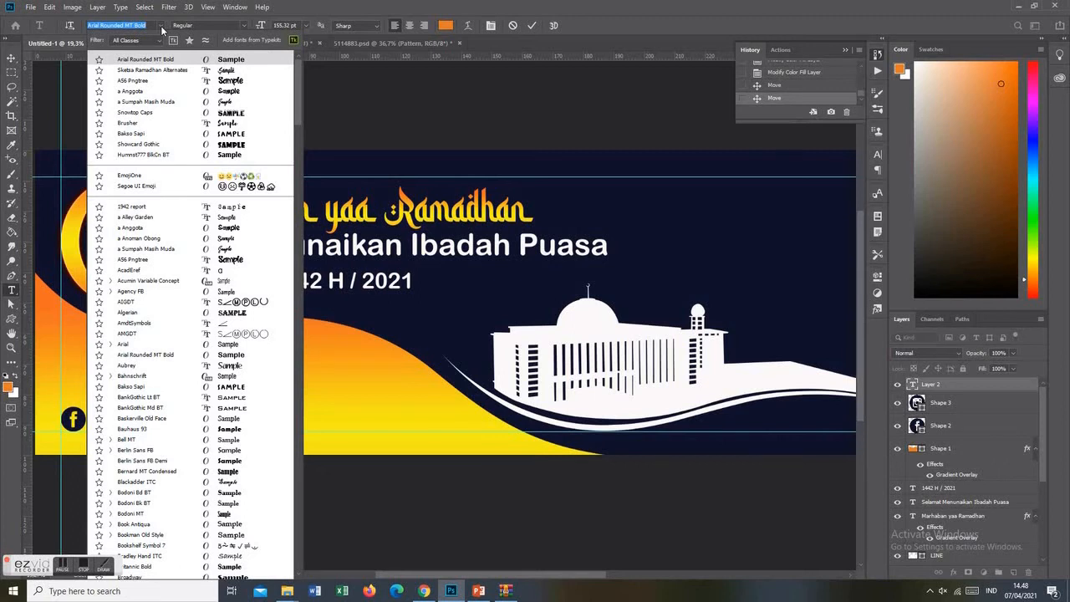
click(163, 29)
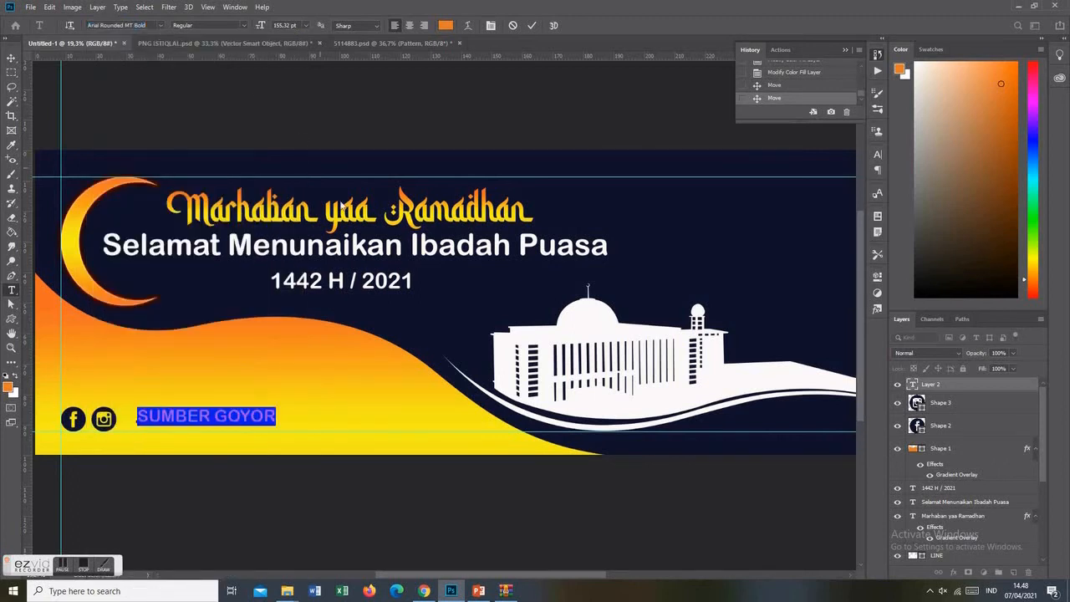
click(10, 59)
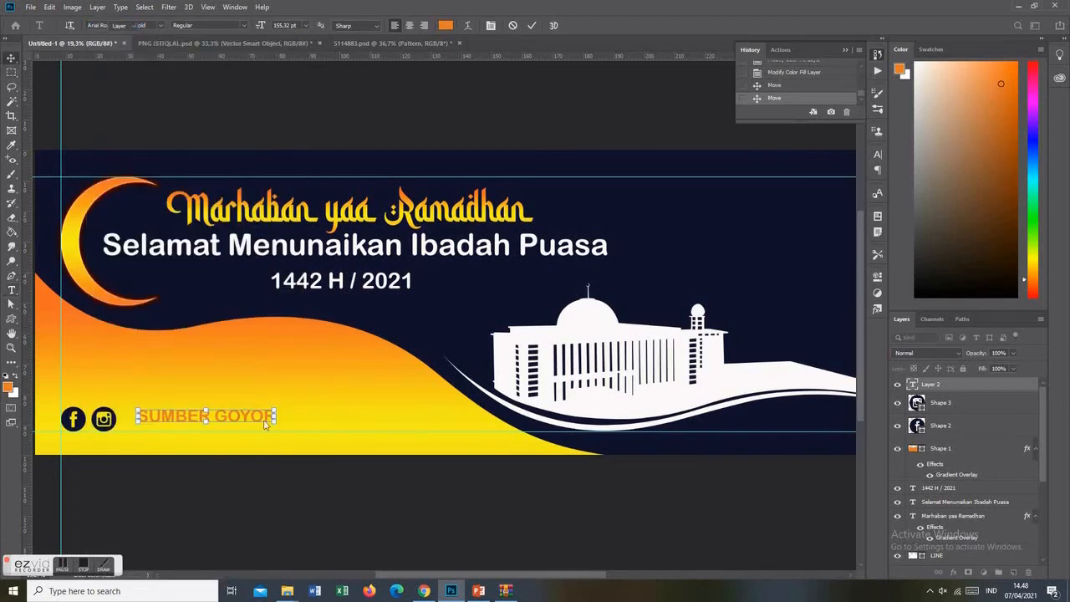
Recolour the SUMBER GOYOR text with the banner's navy background colour, #101129
double_click(913, 384)
click(446, 28)
click(344, 297)
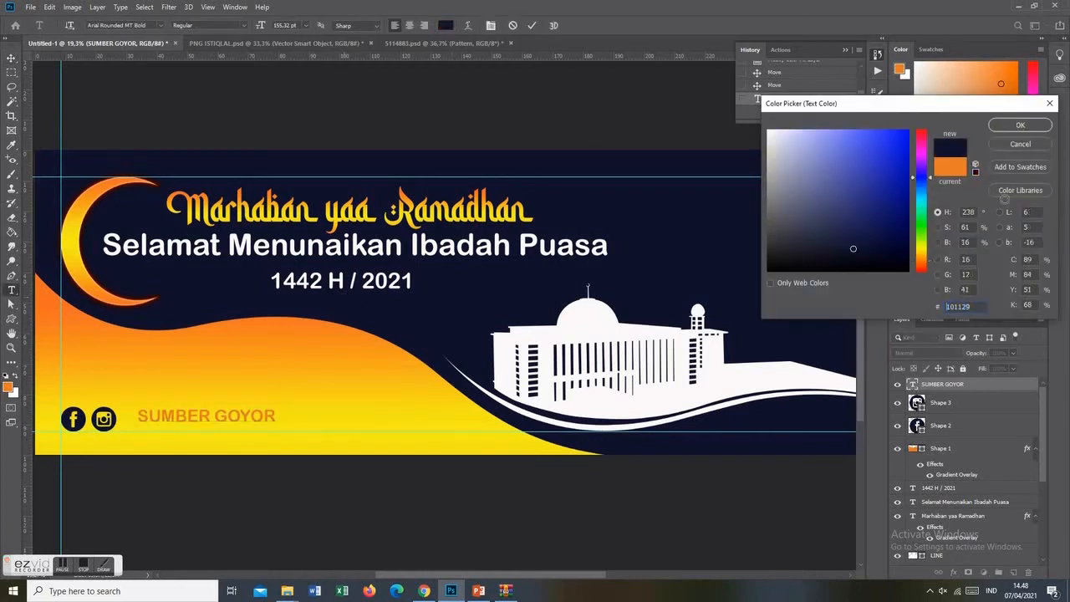
click(1020, 124)
click(10, 60)
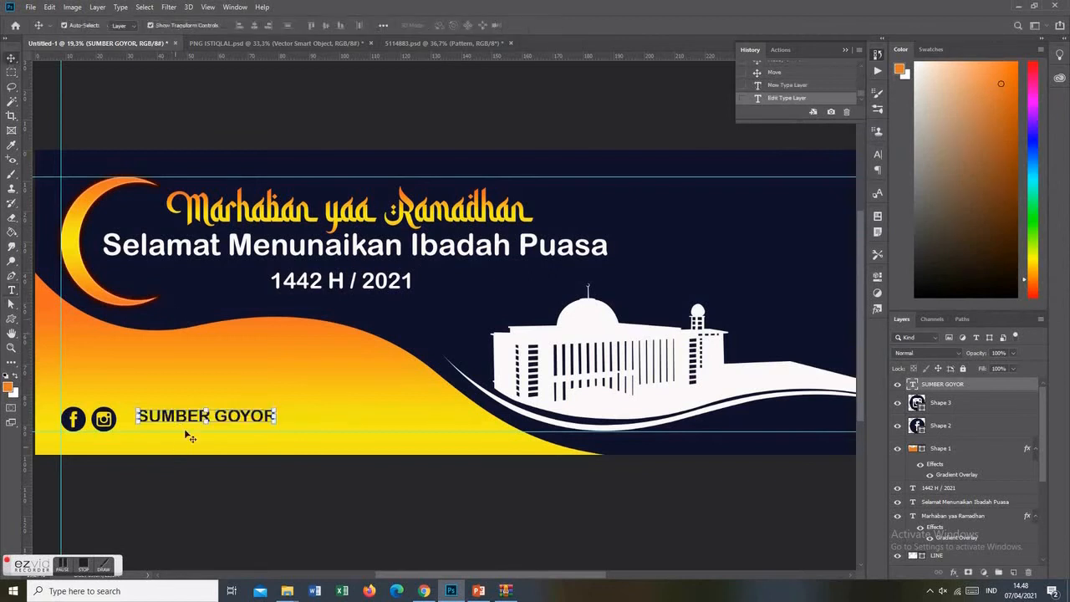
Move the SUMBER GOYOR text close beside the Instagram icon, vertically in line with the icons
mouse_move(175, 415)
mouse_down()
mouse_move(207, 416)
mouse_move(160, 424)
mouse_up()
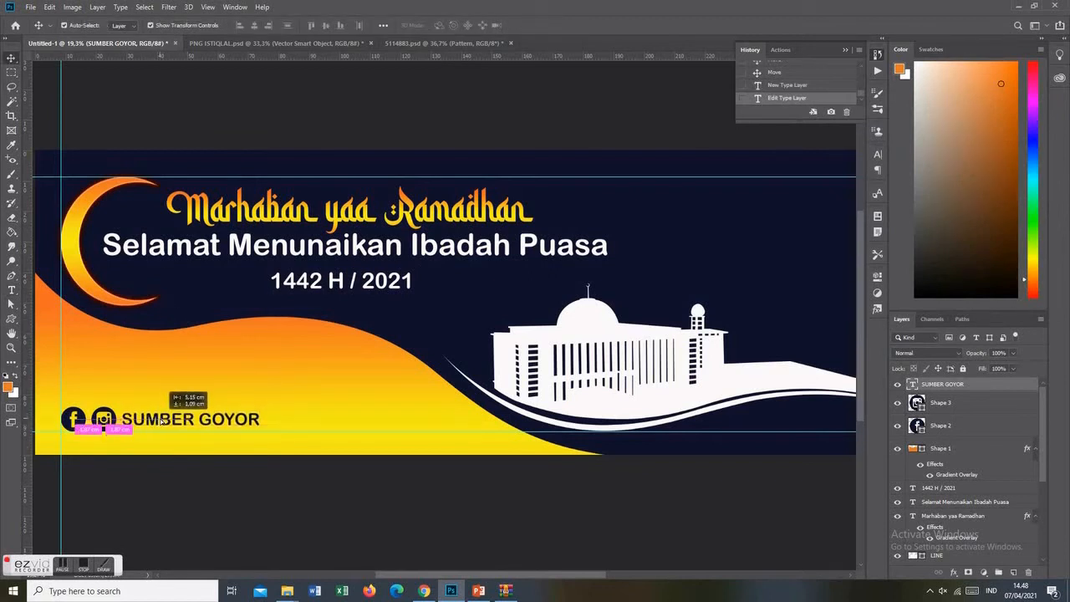
click(203, 505)
scroll(259, 448, down, 7)
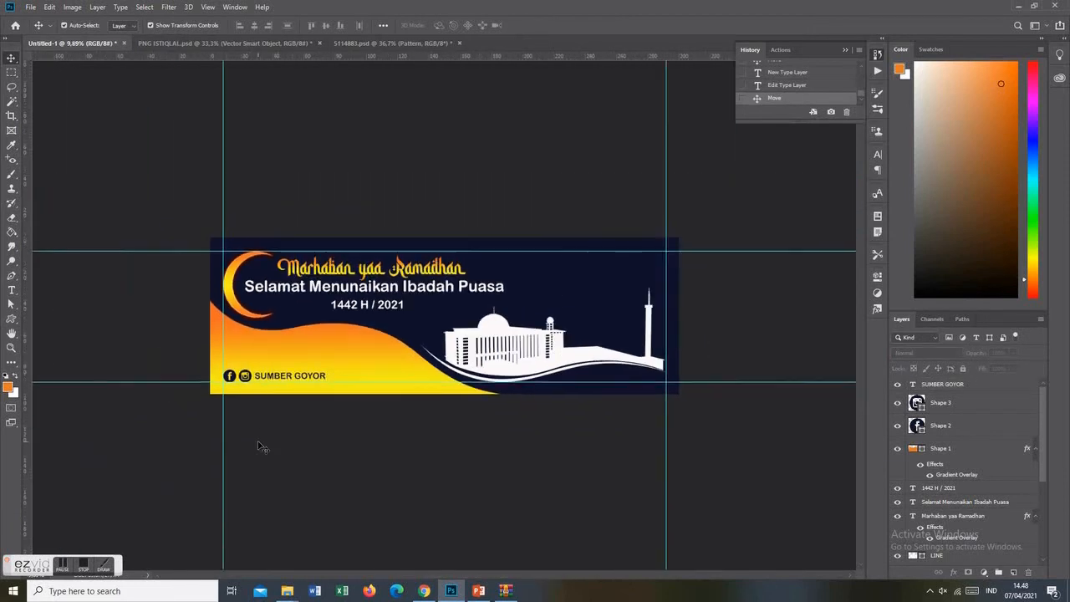
Scale the SUMBER GOYOR text down to 57,92% beside the Instagram icon and commit the transform
scroll(287, 371, up, 8)
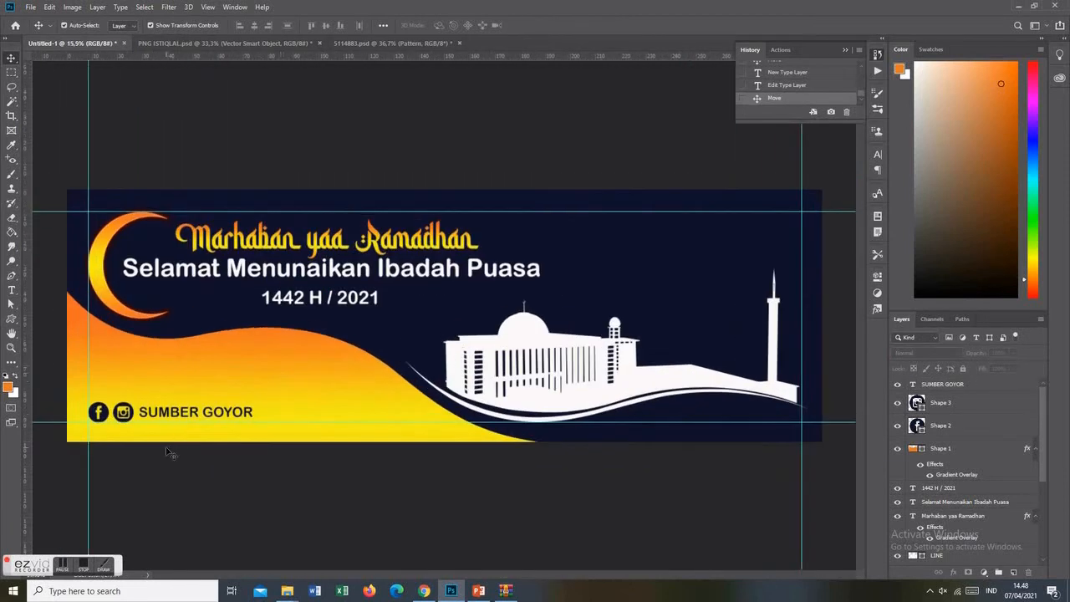
click(283, 409)
drag(290, 400, 216, 415)
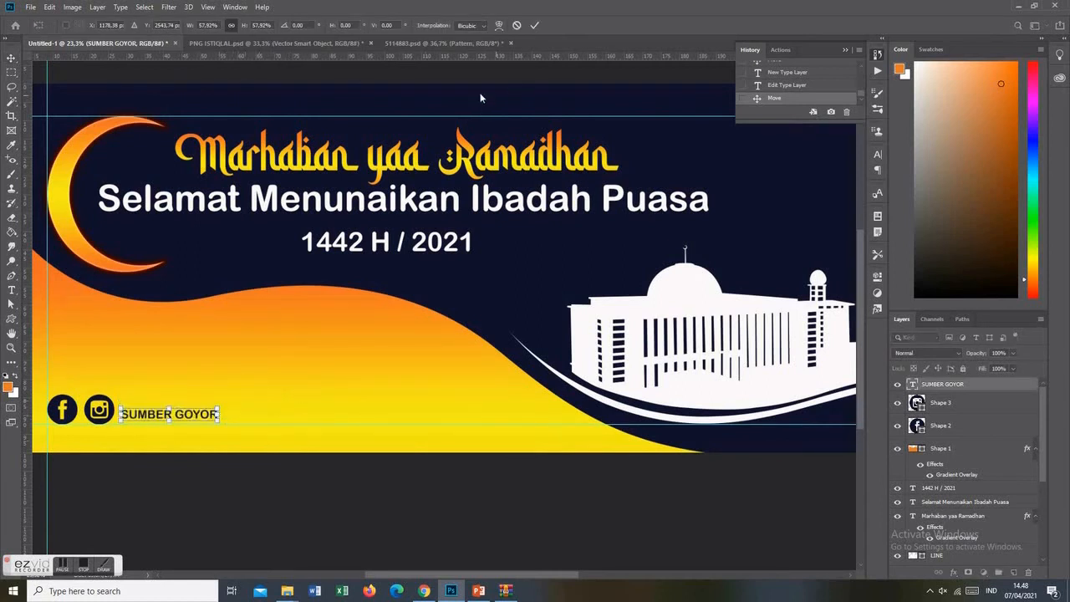
scroll(447, 343, down, 3)
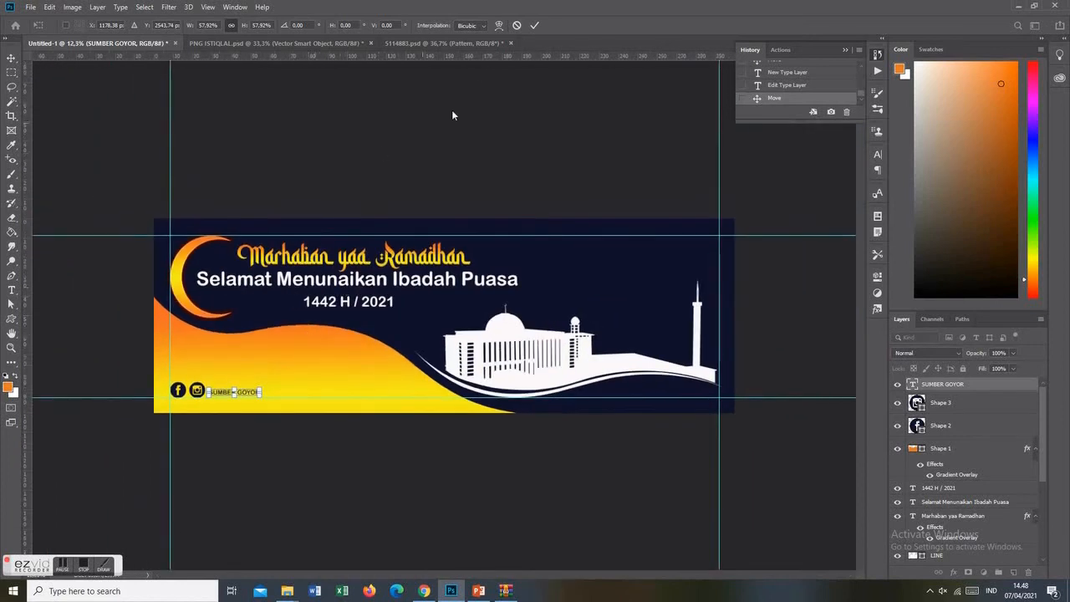
click(535, 27)
click(324, 438)
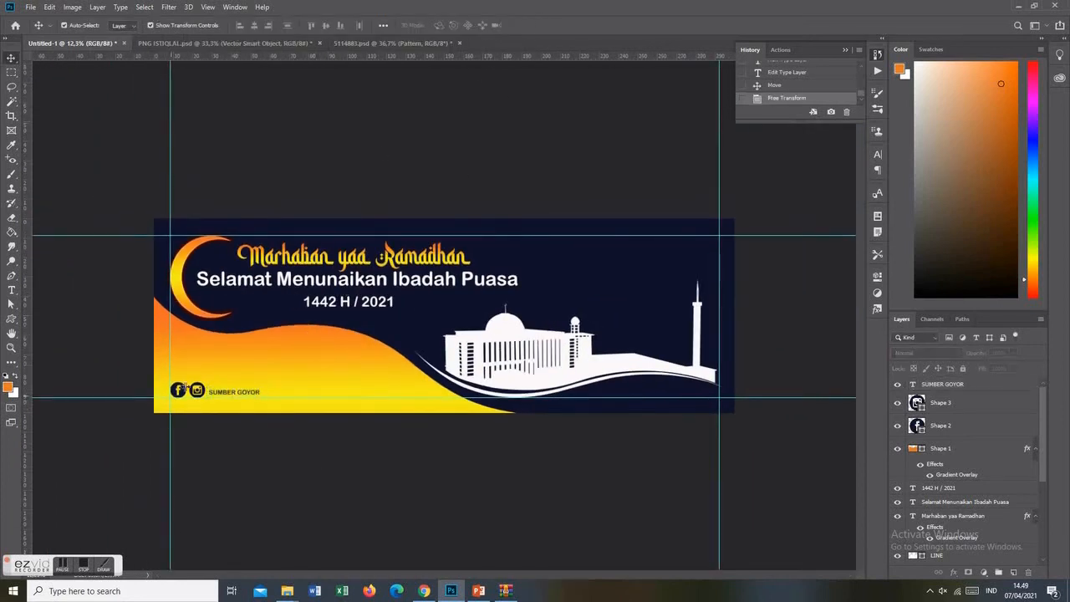
Scale the Instagram icon down proportionally to about 53,5% and commit the transform
scroll(129, 453, up, 3)
click(117, 416)
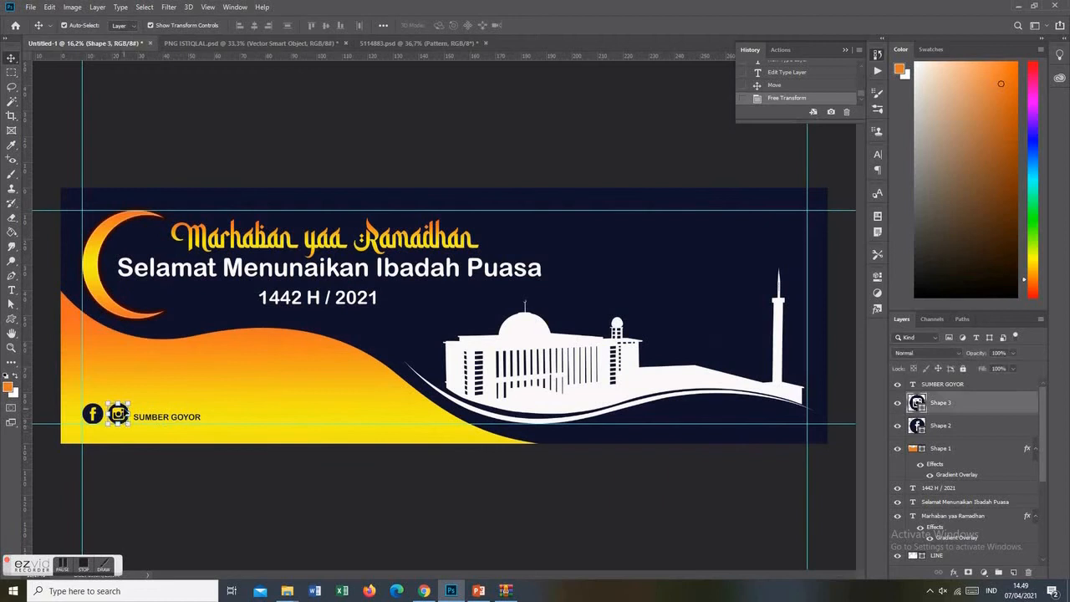
scroll(127, 400, up, 2)
drag(128, 403, 115, 416)
click(534, 25)
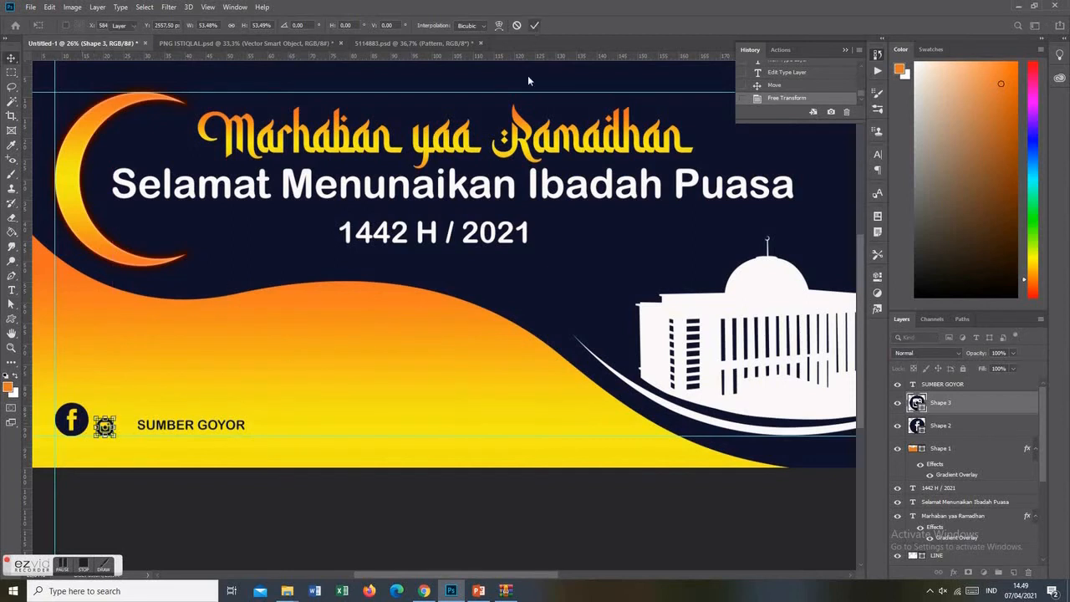
Scale the Facebook icon down proportionally to match the Instagram icon, keeping it in the lower left guide corner
click(75, 422)
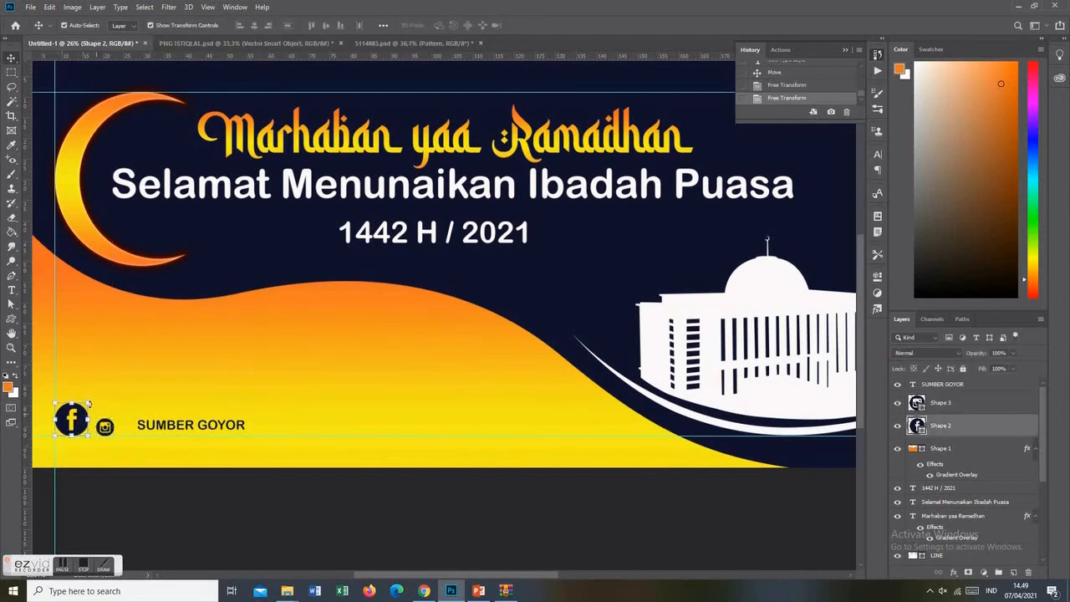
drag(87, 402, 81, 420)
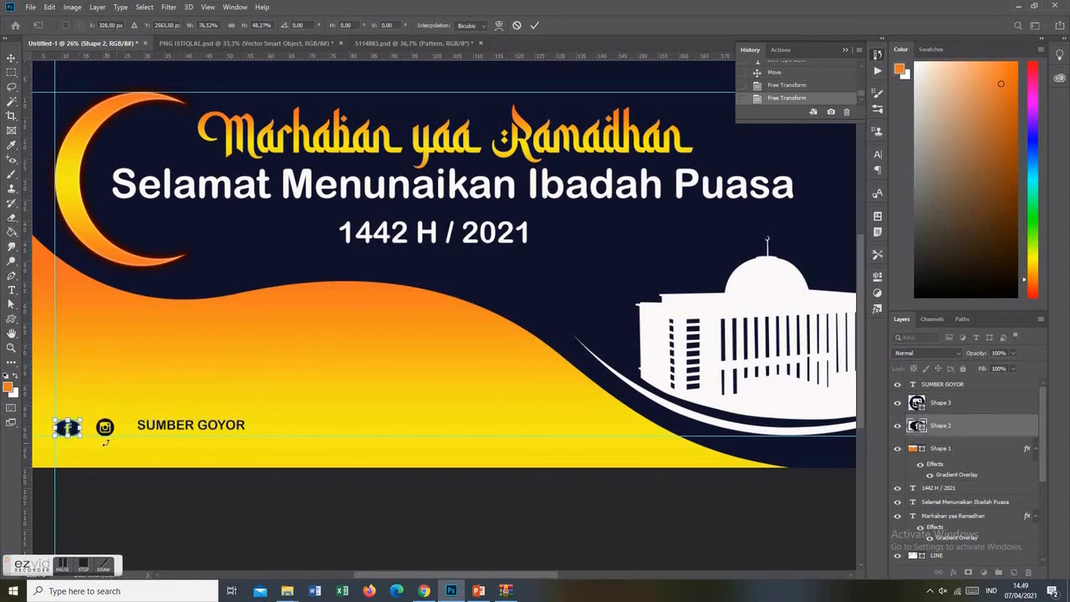
key(ctrl+z)
drag(88, 403, 71, 420)
mouse_move(75, 421)
mouse_down()
mouse_move(87, 402)
mouse_move(75, 417)
mouse_move(87, 427)
mouse_up()
key(Return)
Move the Instagram icon and the SUMBER GOYOR text close together beside the Facebook icon
click(104, 428)
drag(174, 431, 137, 433)
click(190, 480)
scroll(248, 418, down, 10)
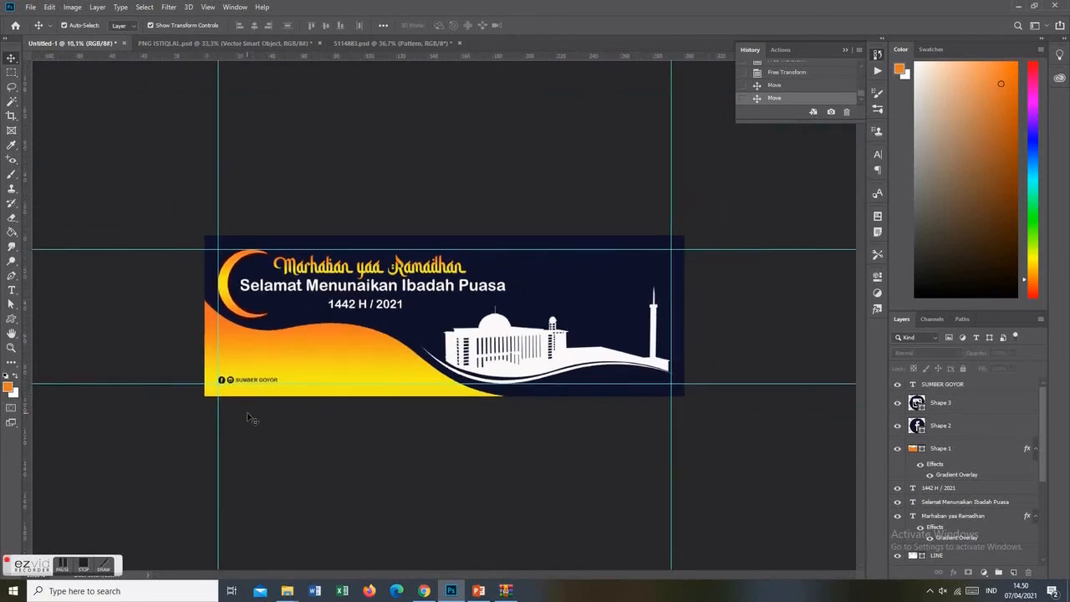
Add a Lorem ipsum paragraph text box on the gradient wave above the social media icons, sized 83,32 pt
scroll(316, 386, up, 3)
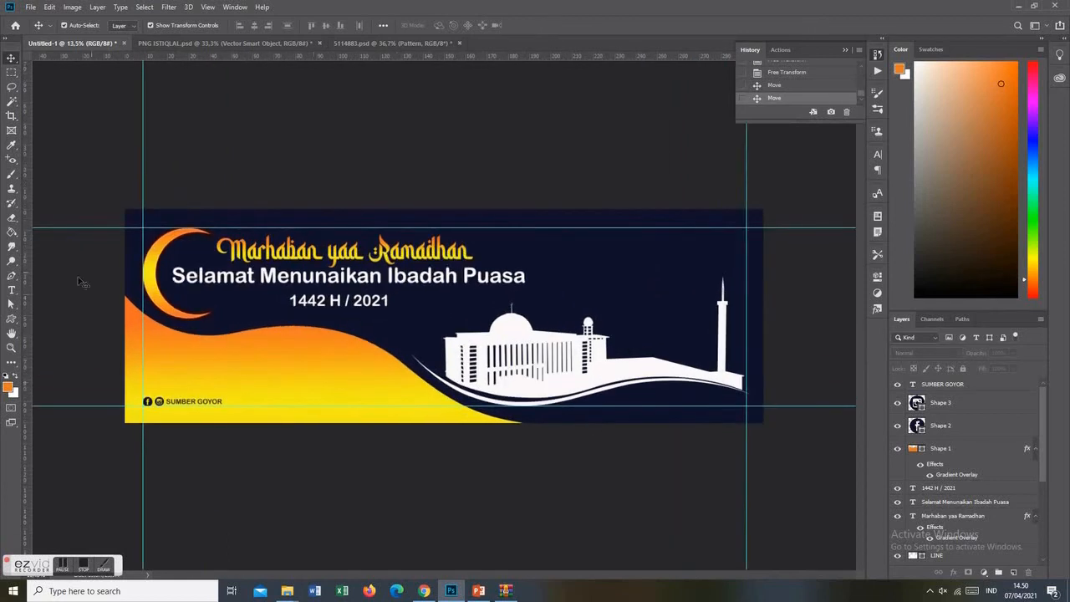
click(11, 291)
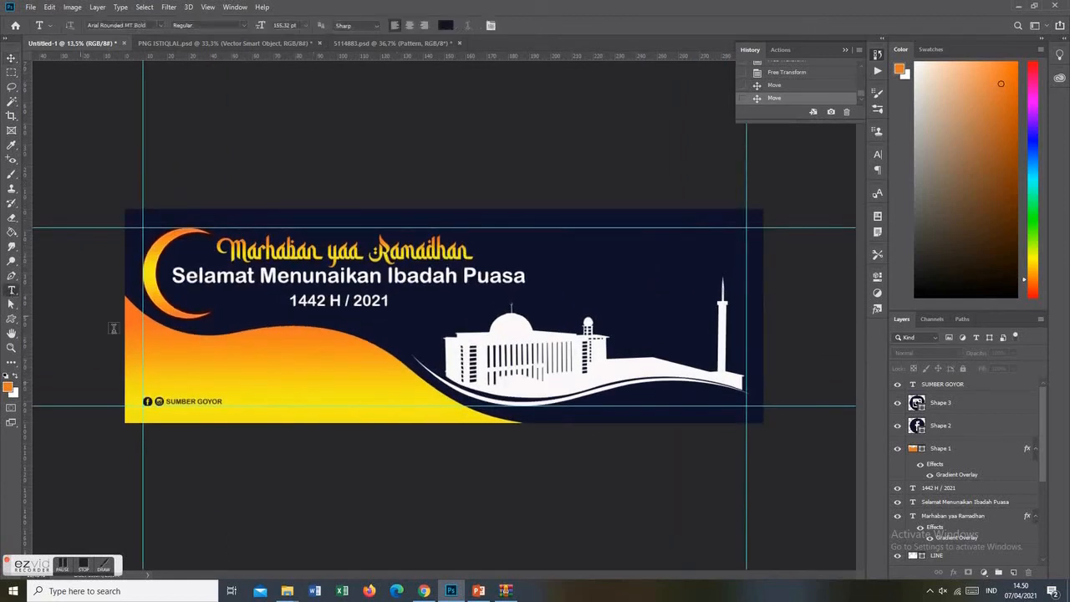
drag(148, 353, 354, 387)
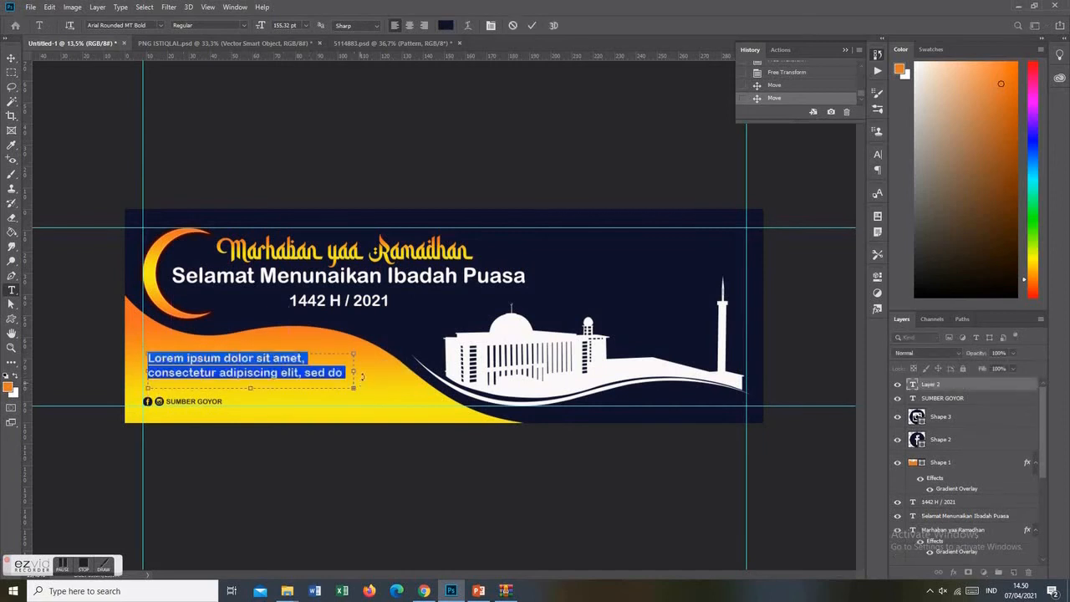
drag(261, 25, 217, 42)
click(532, 25)
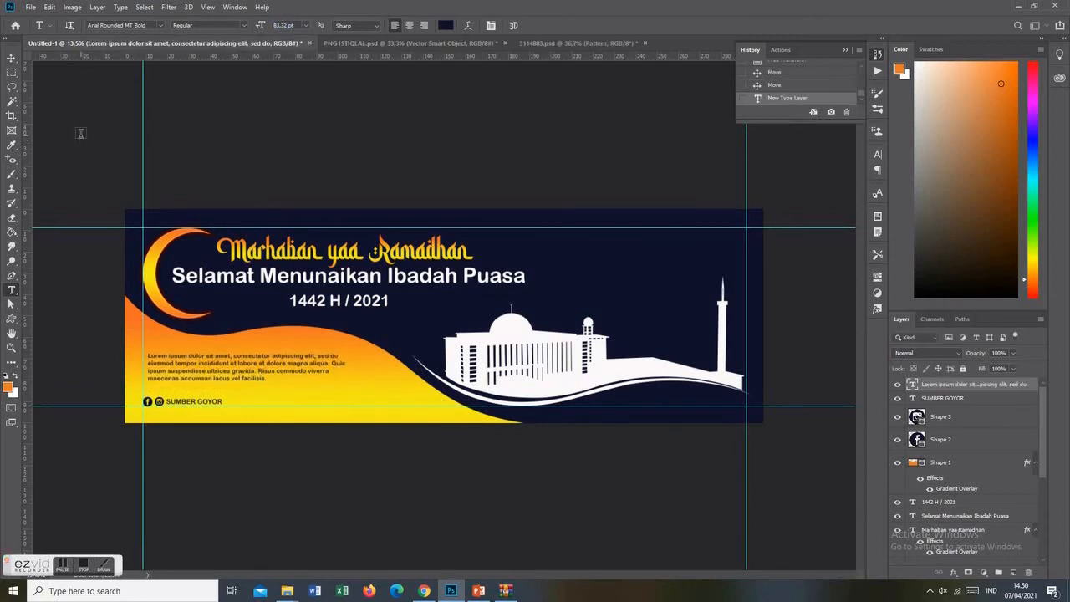
Move the Lorem ipsum paragraph against the left guide, just above the social media icons
click(12, 60)
drag(238, 367, 234, 381)
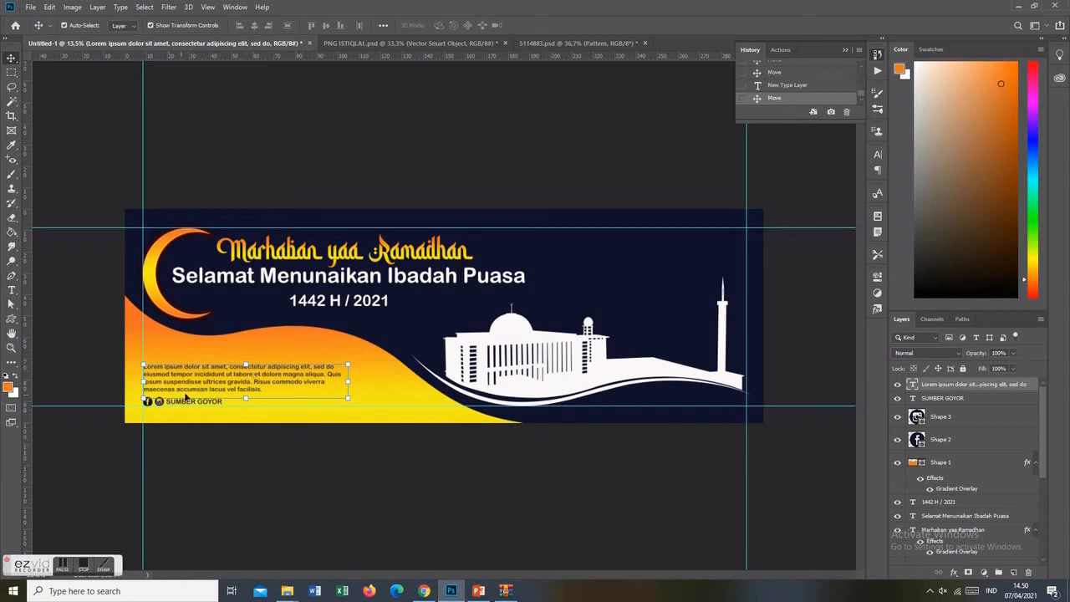
click(291, 448)
scroll(311, 428, down, 7)
scroll(375, 373, up, 4)
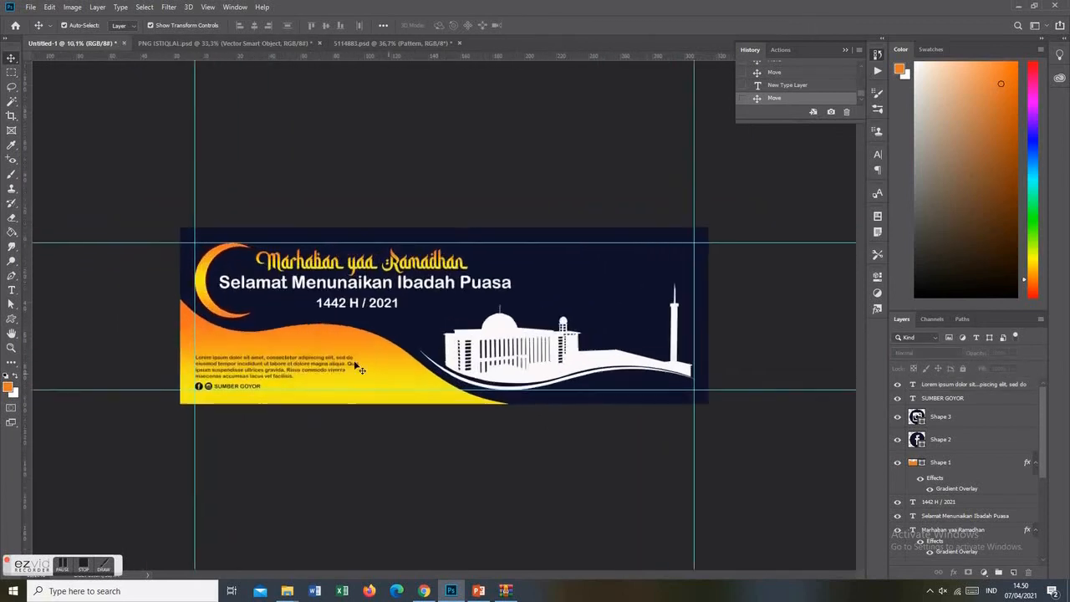
Reduce the Lorem ipsum paragraph's font size to 66,32 pt and commit the text
scroll(359, 368, up, 4)
double_click(219, 385)
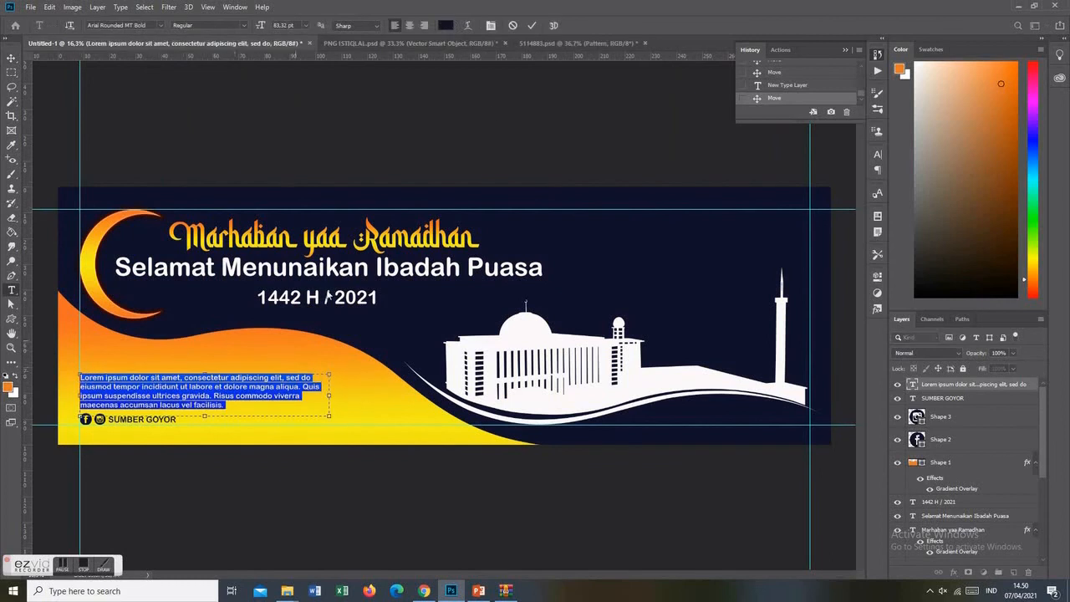
drag(261, 26, 252, 32)
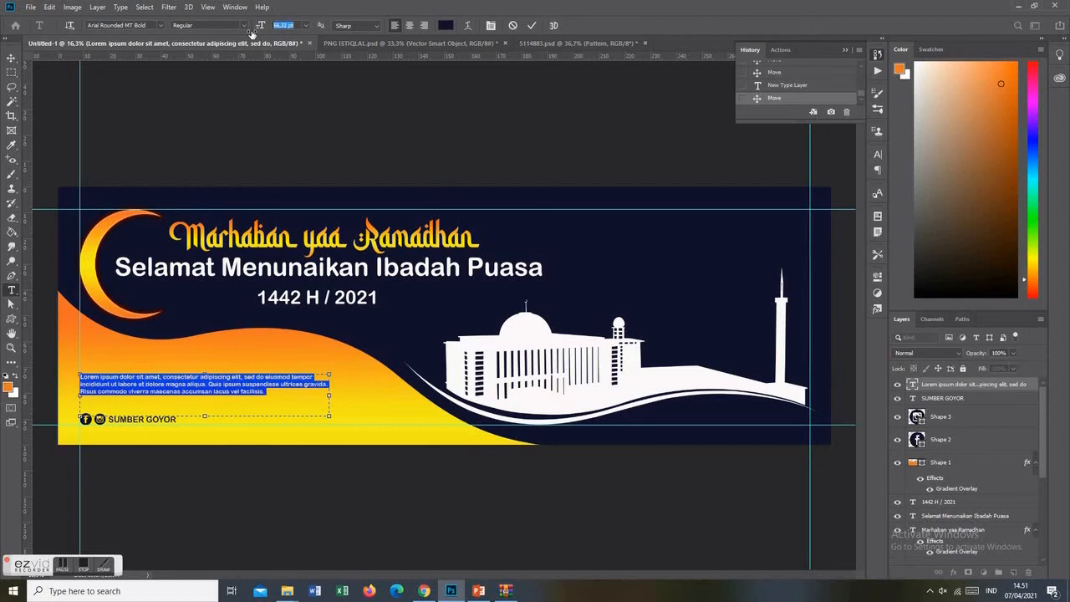
click(532, 25)
Move the Lorem ipsum paragraph down closer to the social media icons, aligned with the left guide
key(v)
drag(204, 399, 208, 406)
click(296, 490)
scroll(305, 478, down, 3)
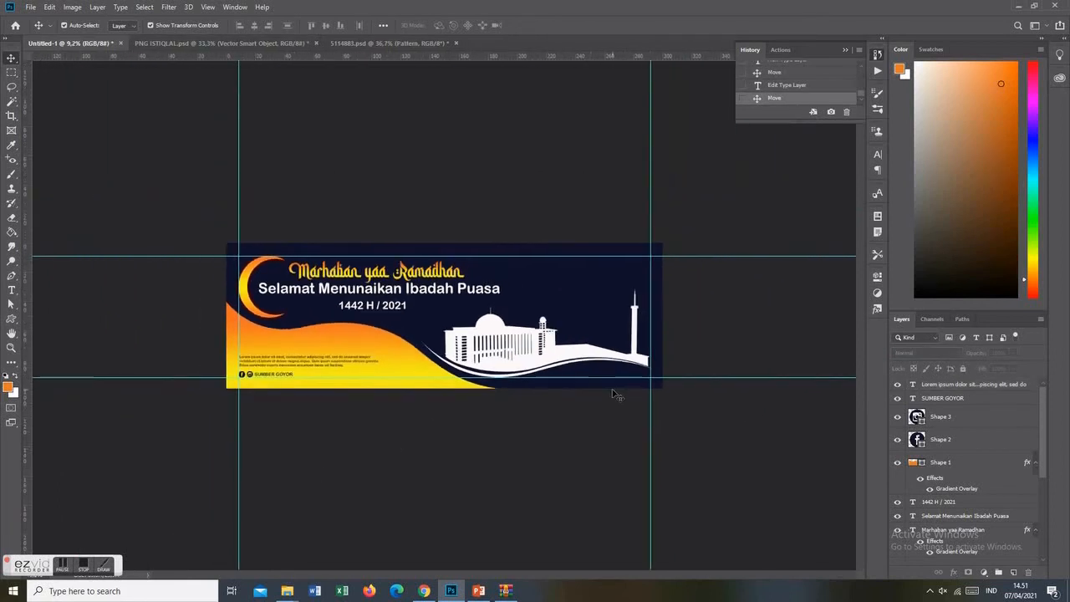
scroll(309, 380, up, 2)
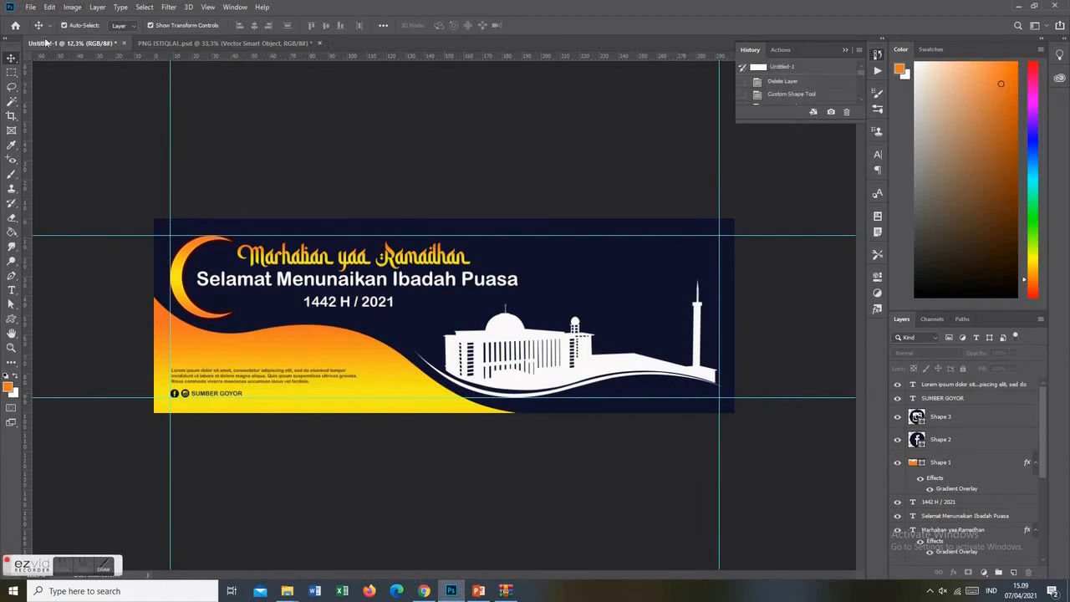
Place the BINTANG image as an embedded object, enlarge it to about 625% and move it above the mosque's minaret side
click(34, 7)
click(71, 214)
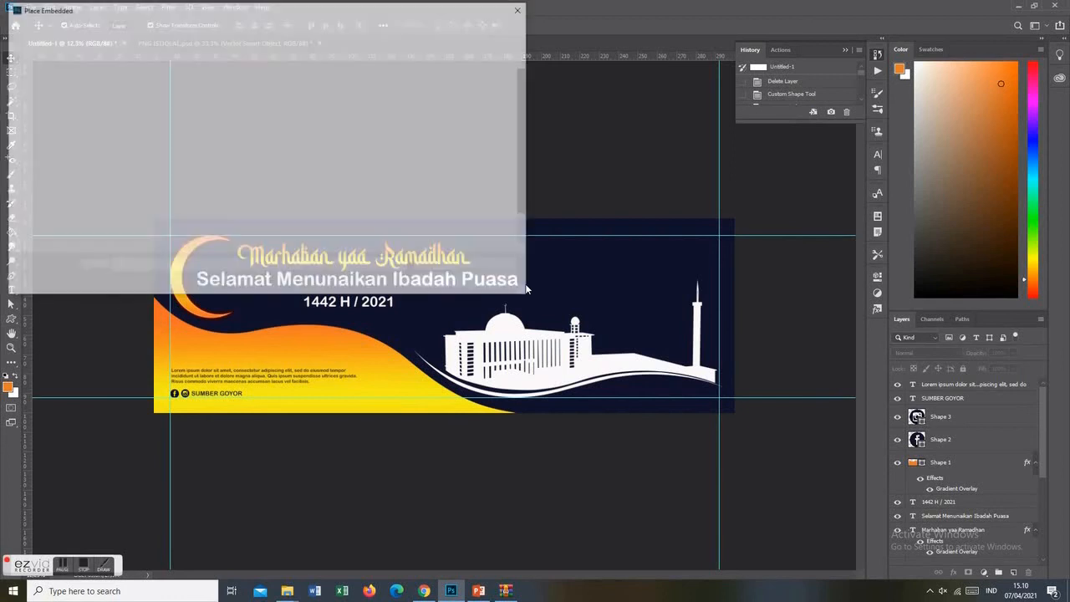
double_click(490, 167)
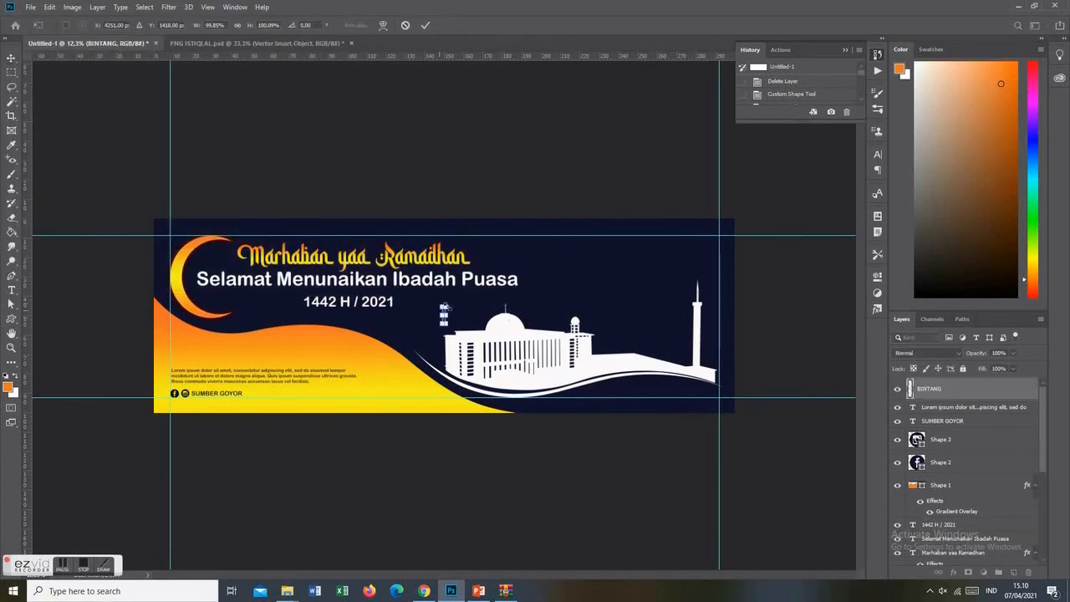
drag(451, 305, 465, 214)
drag(452, 311, 649, 283)
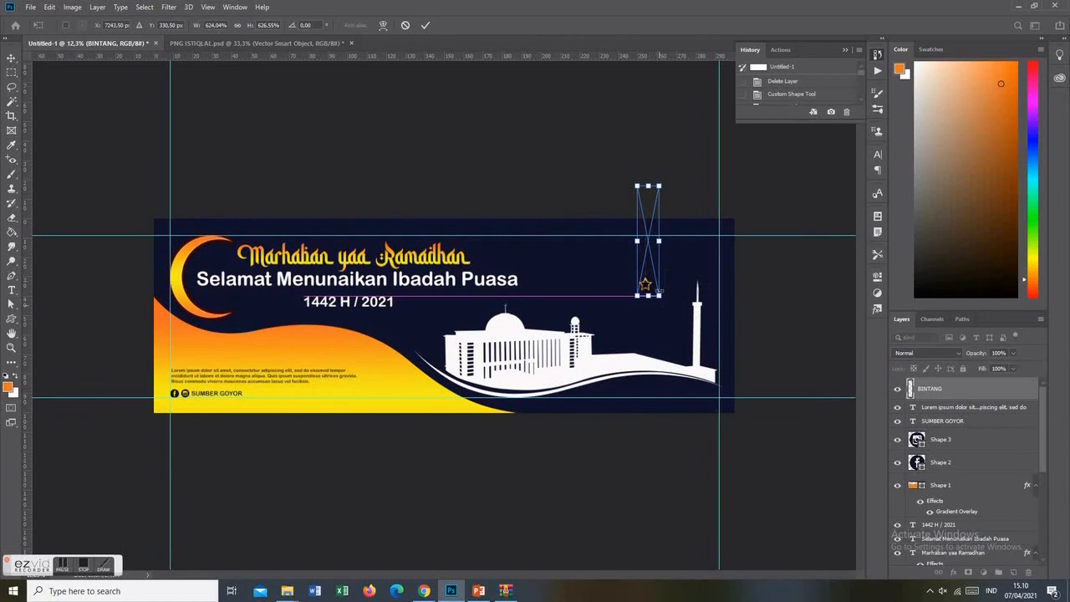
Reduce the BINTANG star to about 460% so it hangs from the banner's top edge, and commit the placement
scroll(746, 304, up, 2)
scroll(746, 304, up, 1)
drag(739, 283, 722, 238)
scroll(656, 297, down, 2)
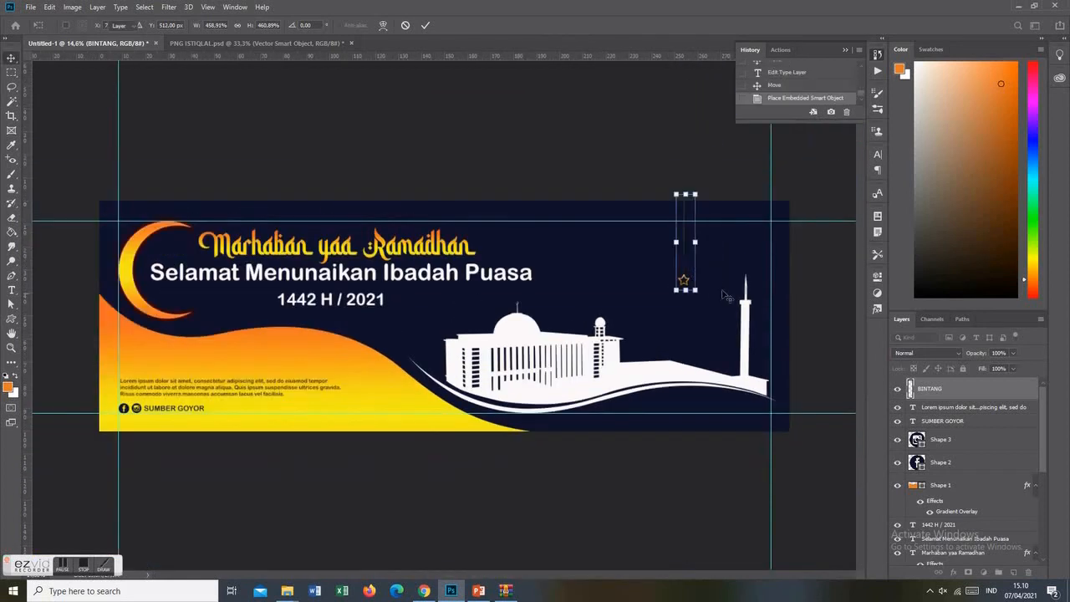
key(Return)
scroll(600, 276, up, 1)
scroll(784, 238, down, 1)
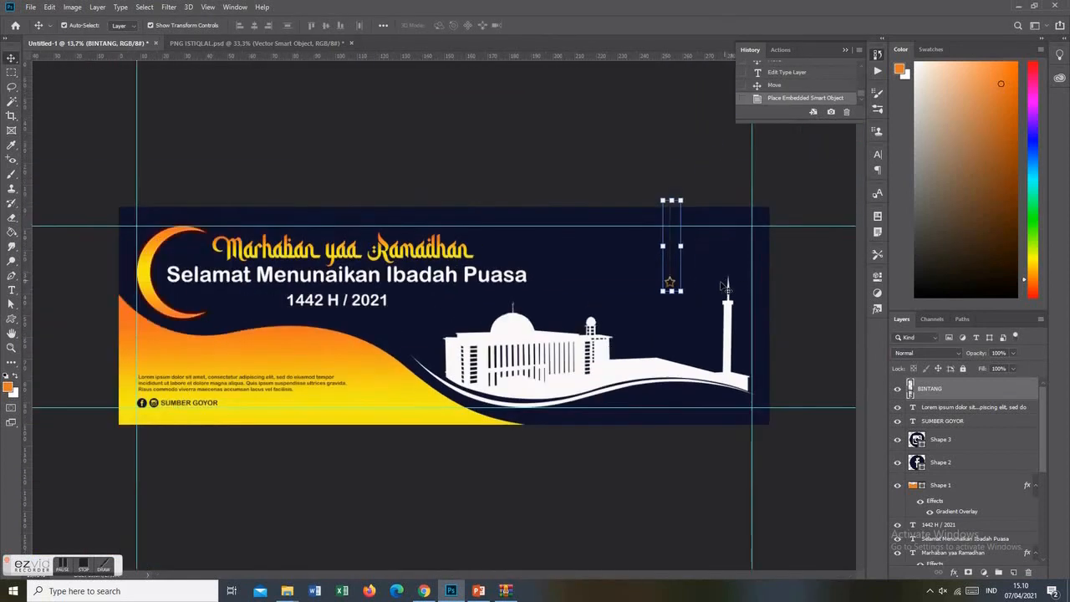
click(773, 287)
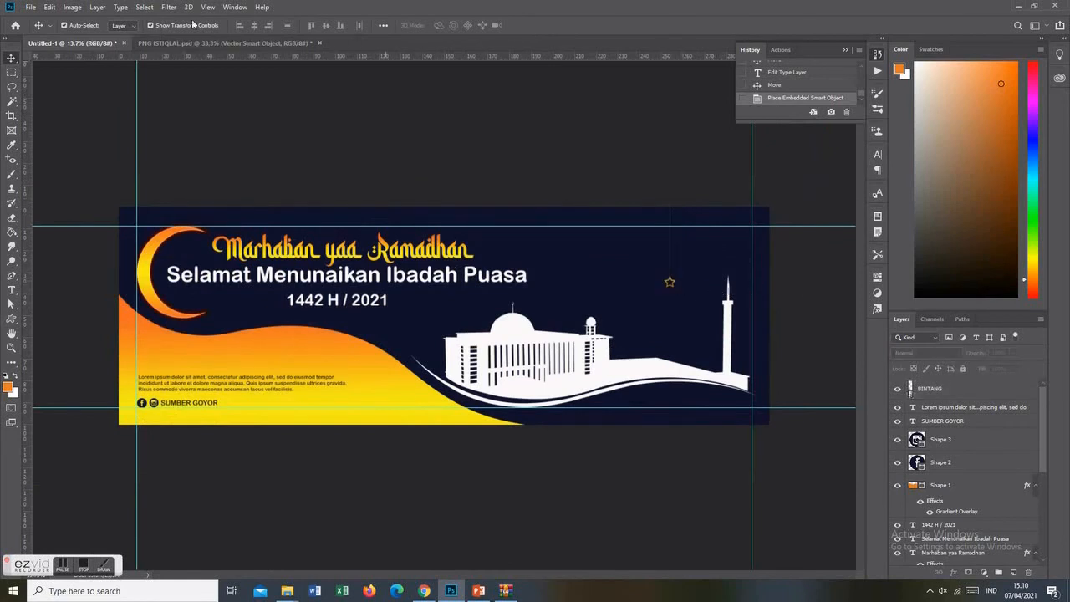
Place the LAMPU image as an embedded object, enlarge it to about 406% and commit the placement
click(30, 7)
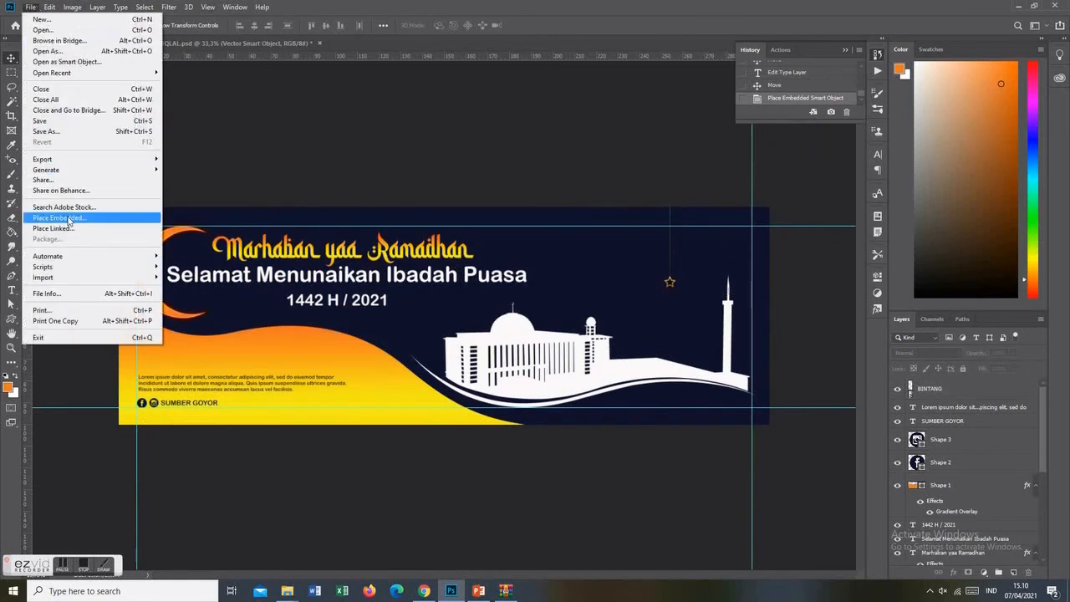
click(46, 214)
click(148, 237)
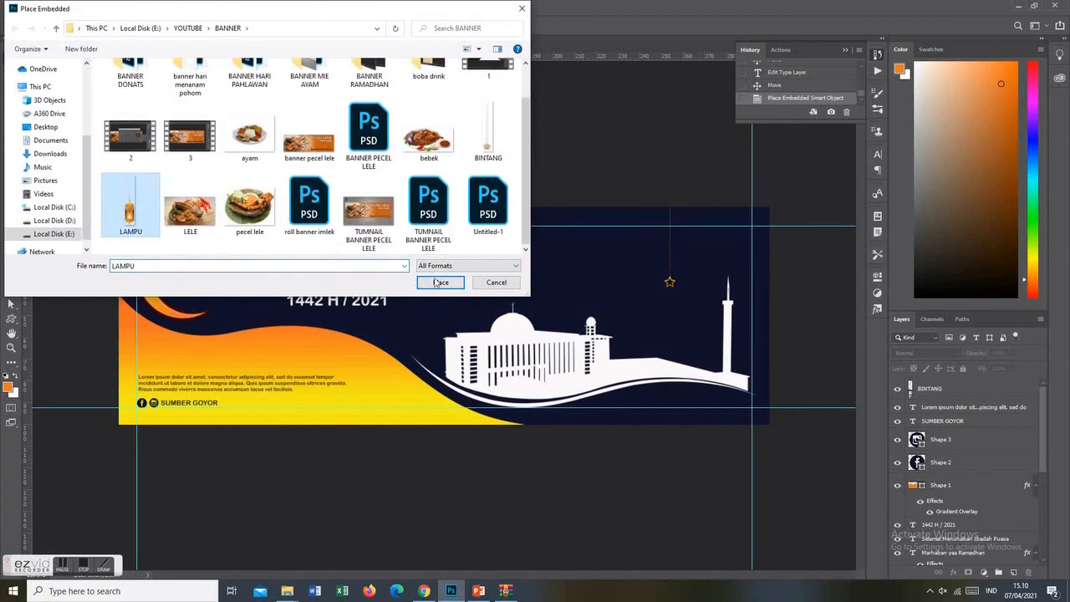
click(439, 281)
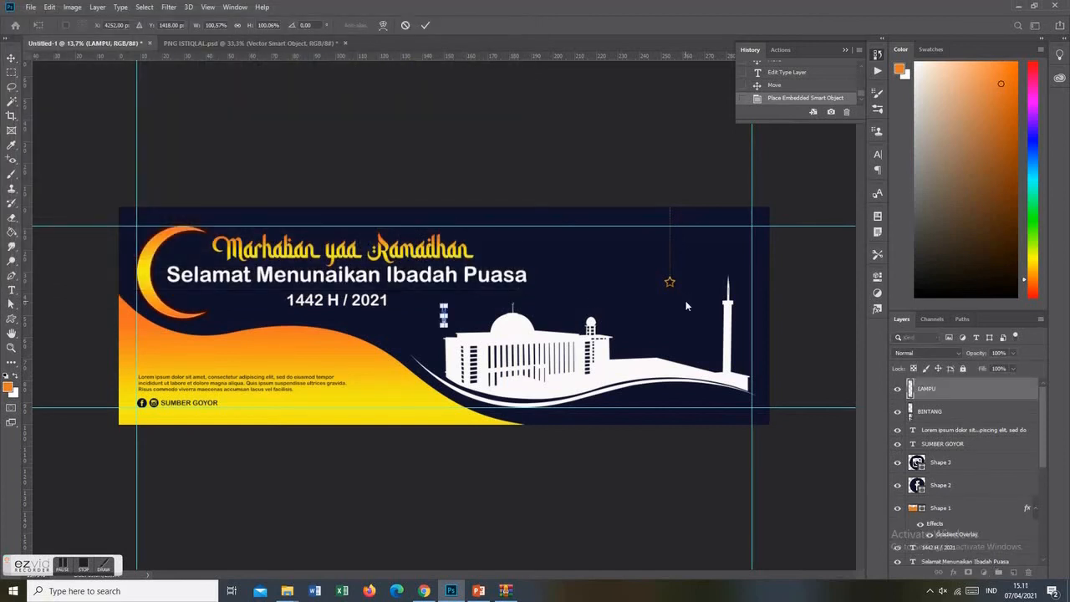
drag(441, 305, 430, 244)
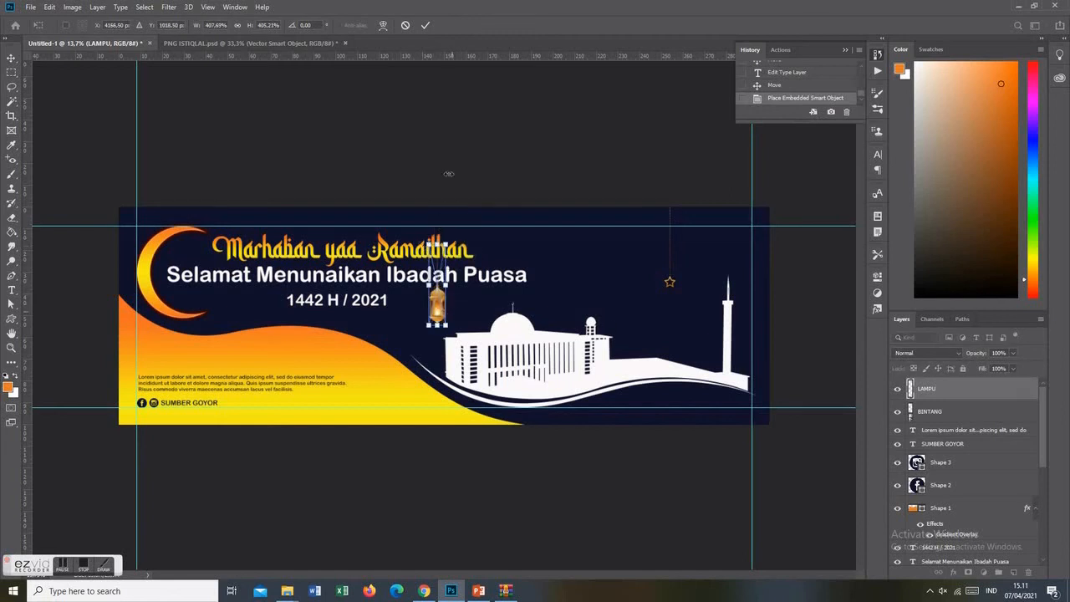
click(426, 26)
Move the LAMPU lantern to hang from the banner's top edge, between the star and the minaret
drag(443, 304, 688, 254)
click(805, 306)
scroll(609, 309, down, 2)
scroll(609, 309, up, 3)
Duplicate the BINTANG star layer twice and move one copy to the left of the original, hanging higher
click(721, 276)
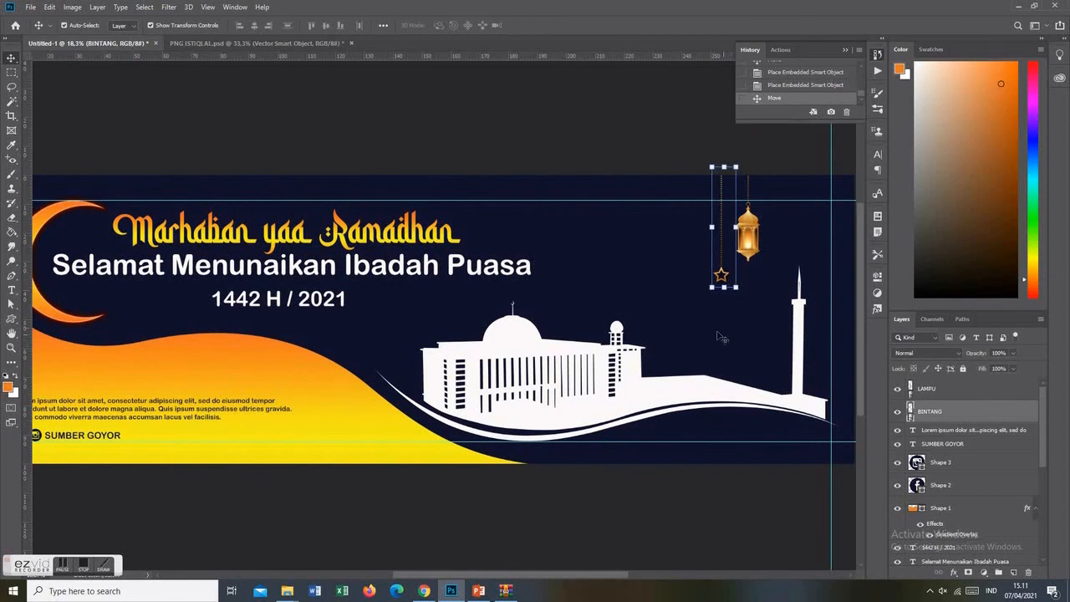
key(ctrl+j)
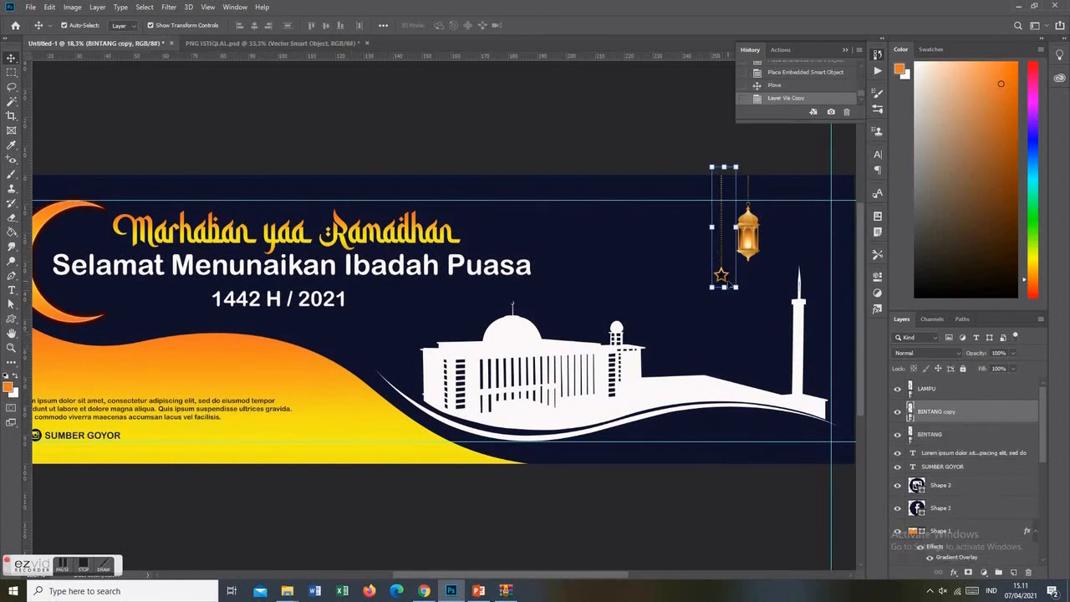
key(ctrl+j)
drag(721, 276, 695, 220)
click(661, 157)
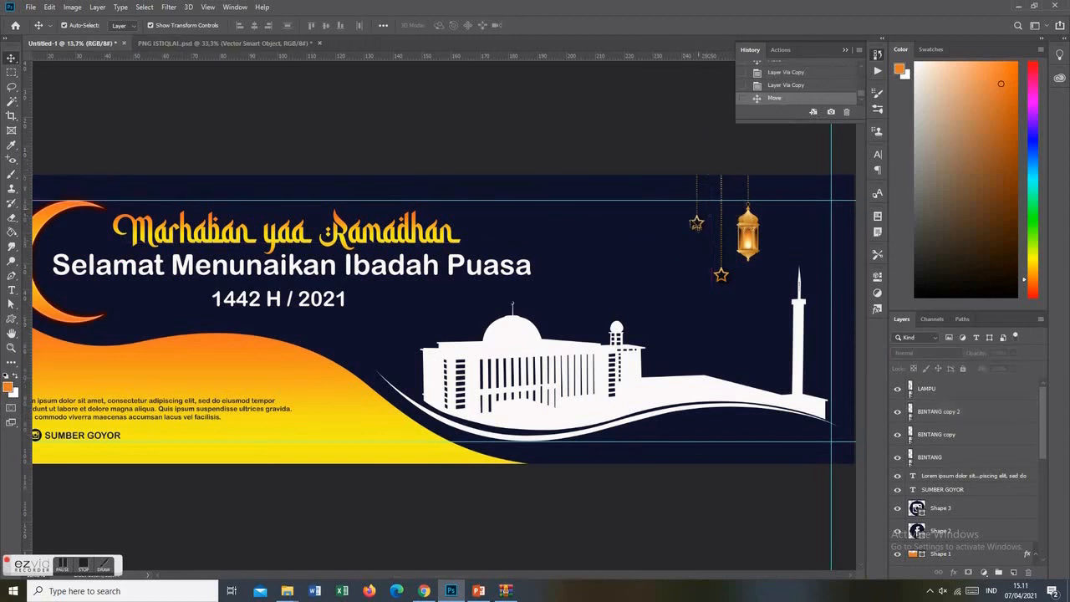
scroll(500, 537, down, 6)
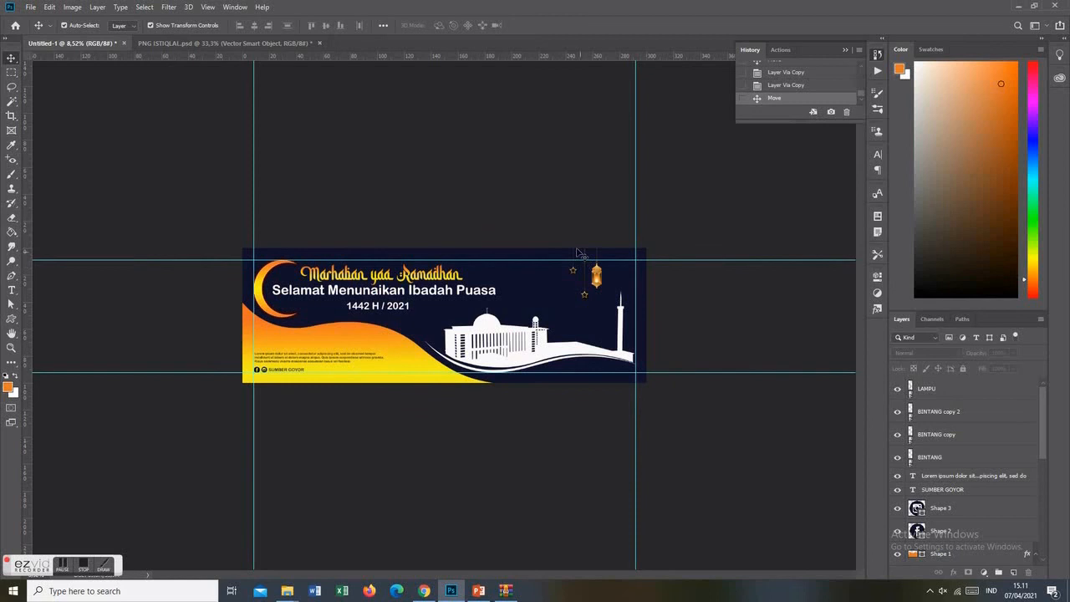
scroll(741, 316, up, 4)
scroll(733, 264, up, 3)
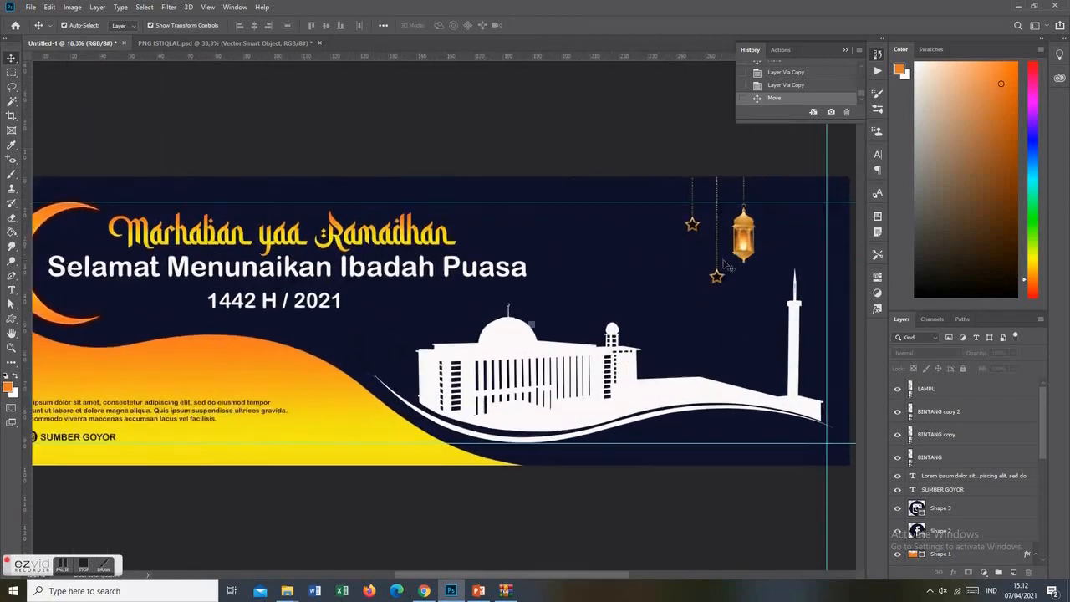
click(759, 260)
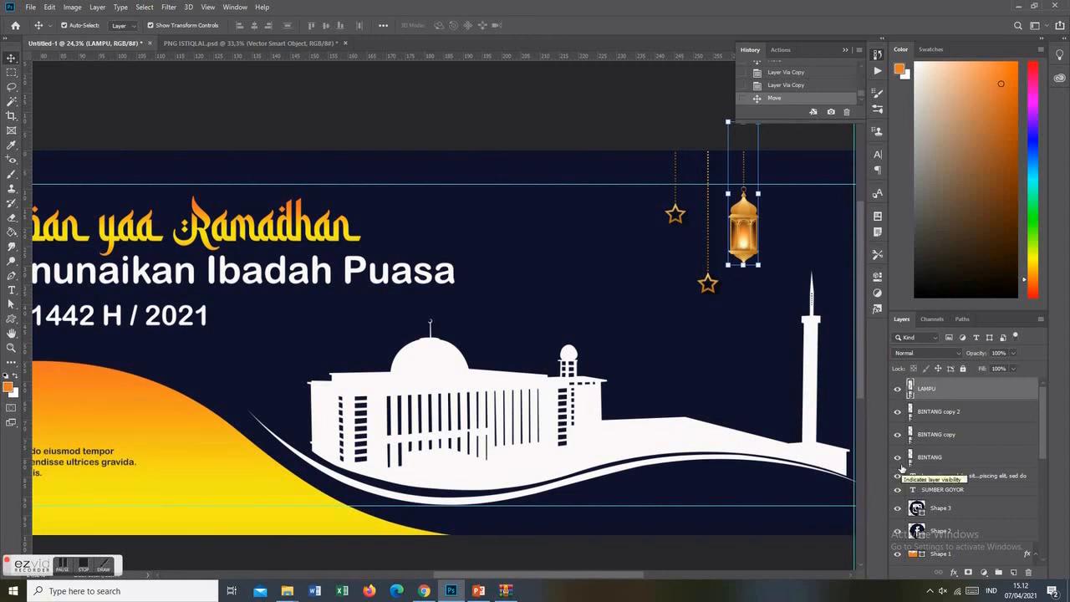
click(691, 140)
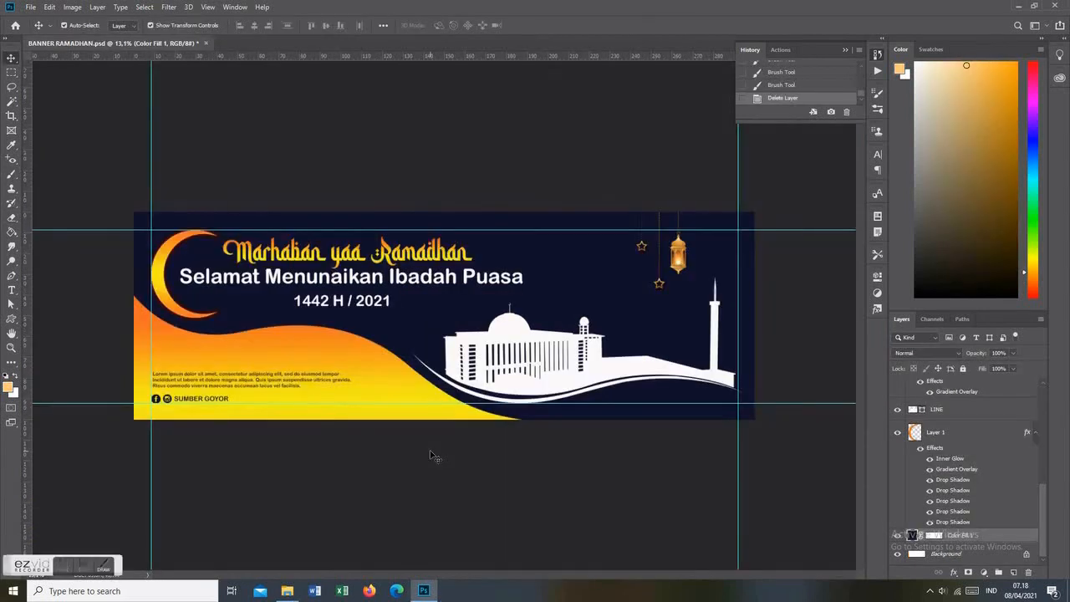
Brush soft light-orange glows behind both stars at size 250 on a new layer, and behind the lantern at size 400 on another new layer
click(12, 174)
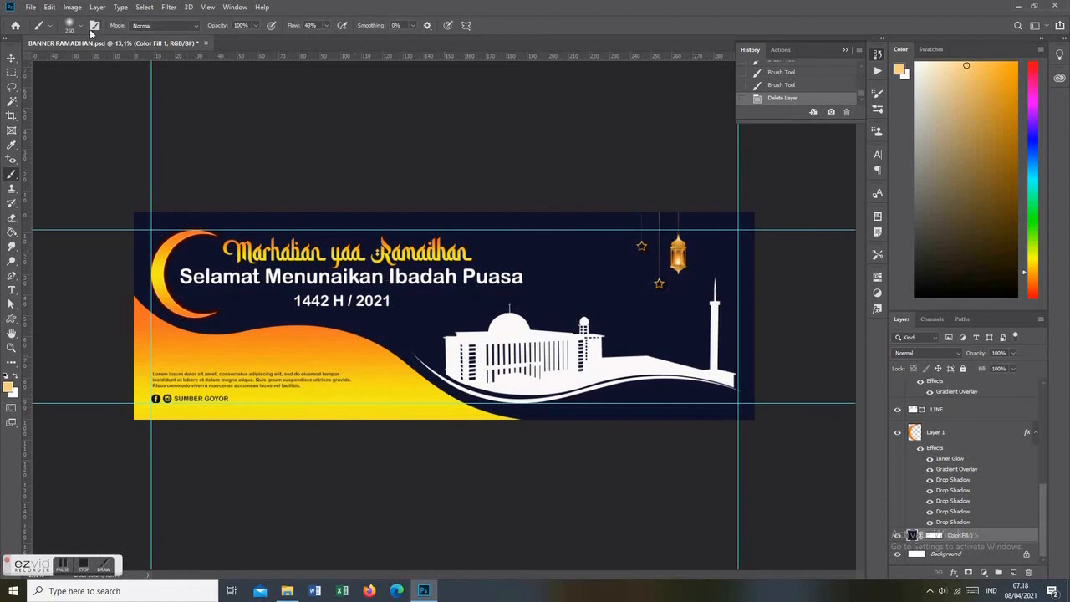
click(1013, 573)
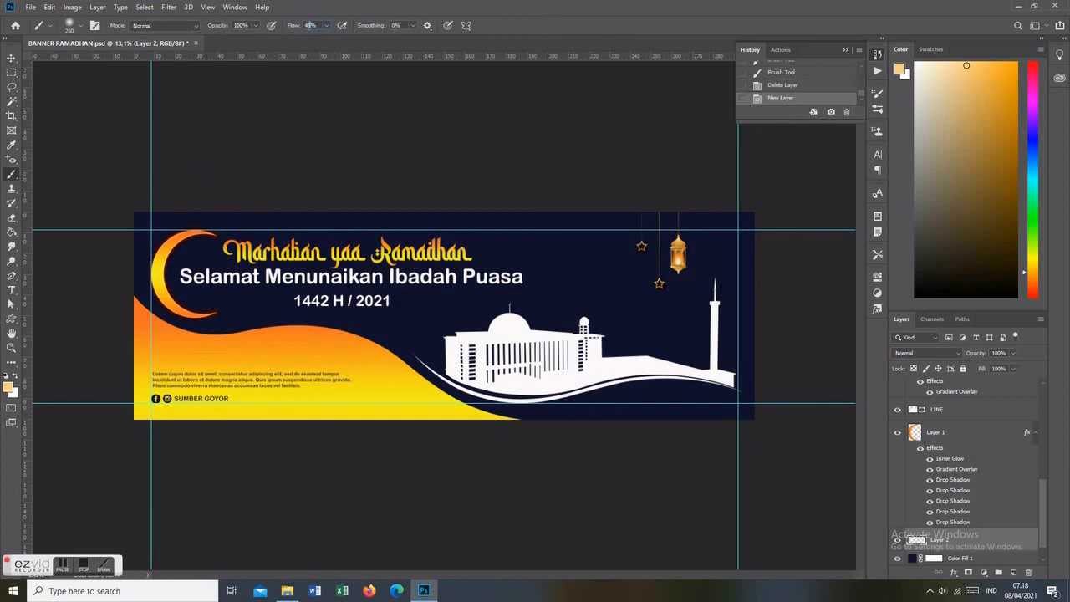
click(659, 285)
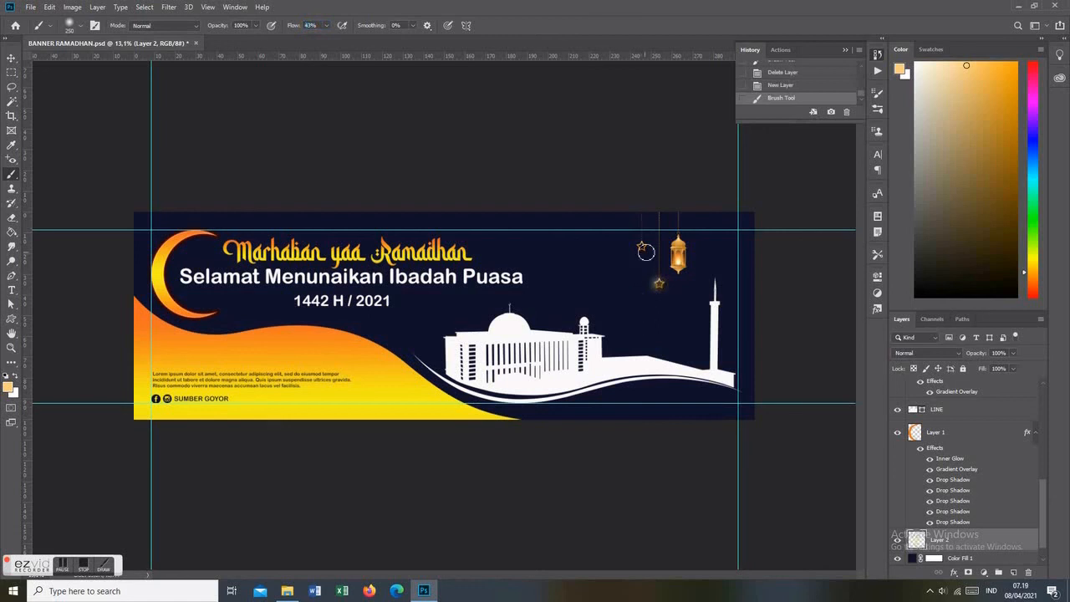
click(643, 248)
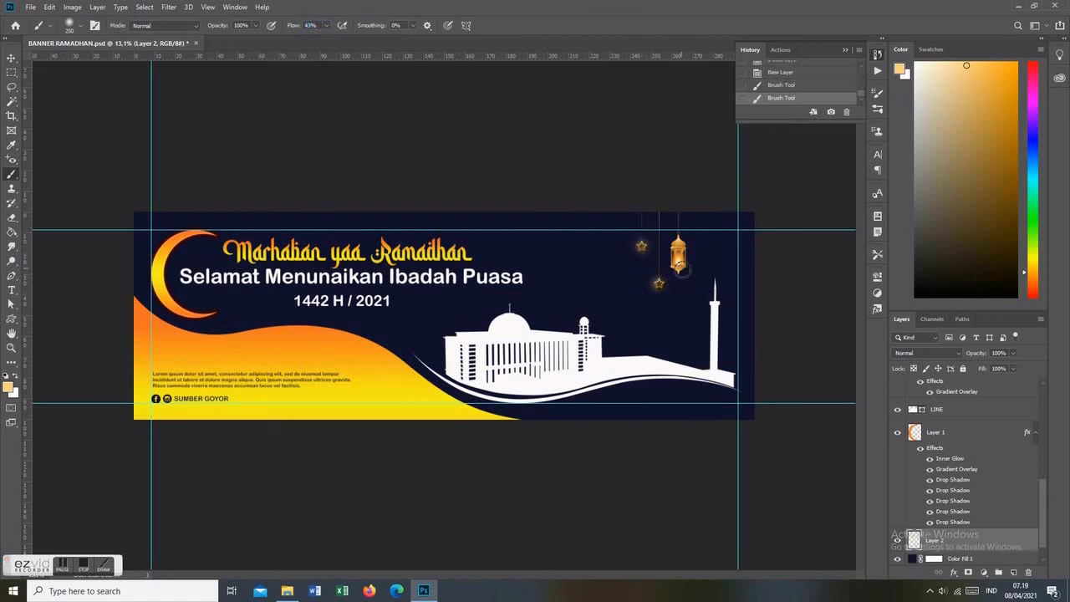
click(1013, 573)
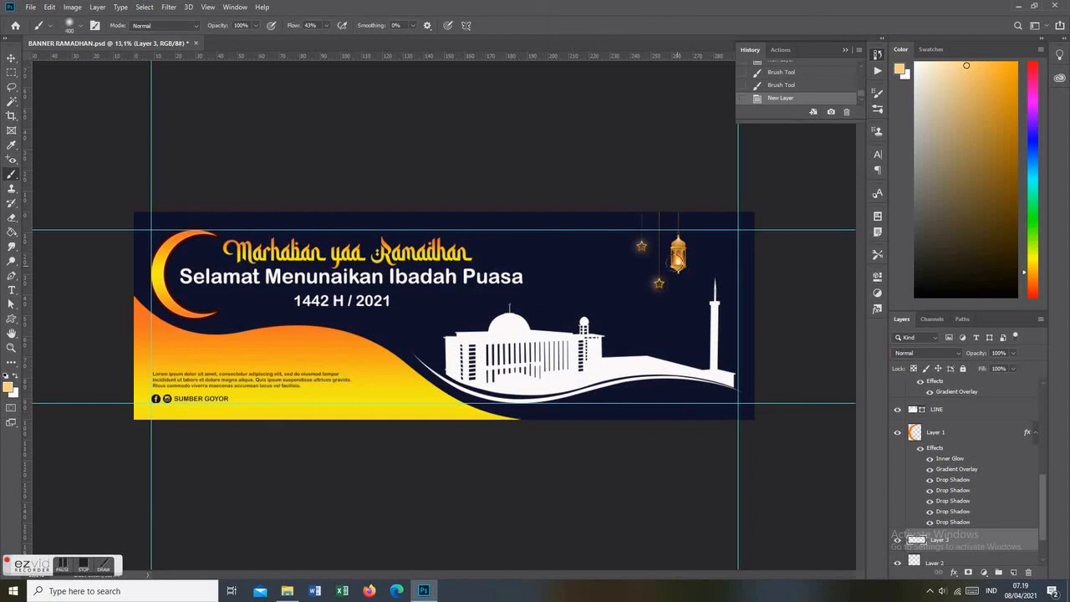
click(678, 256)
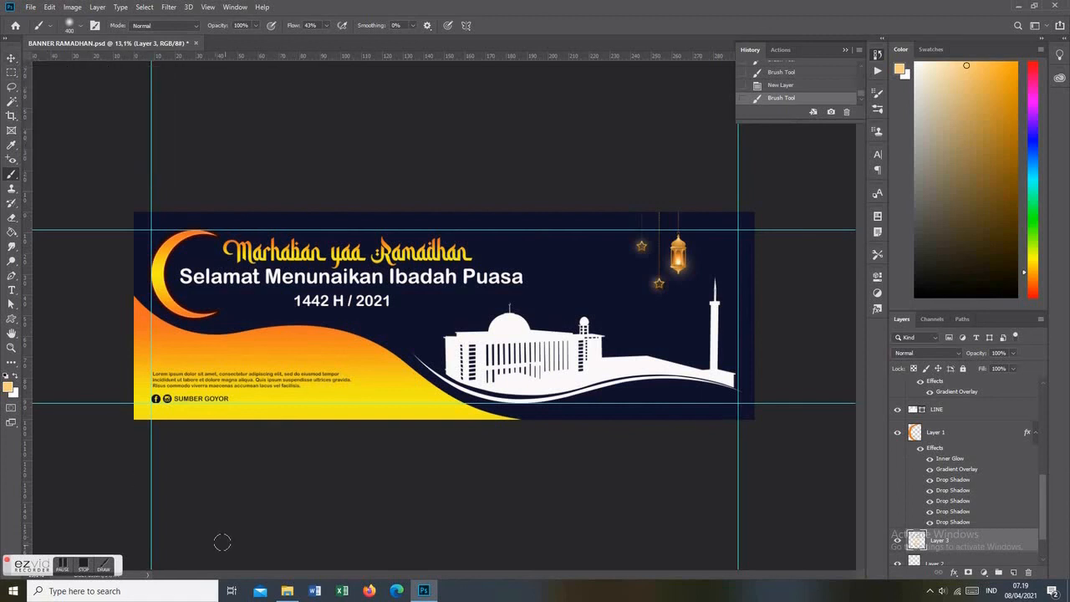
Add another new layer and brush a soft glow at size 1700 behind the mosque dome, using white sampled from the mosque
click(1014, 574)
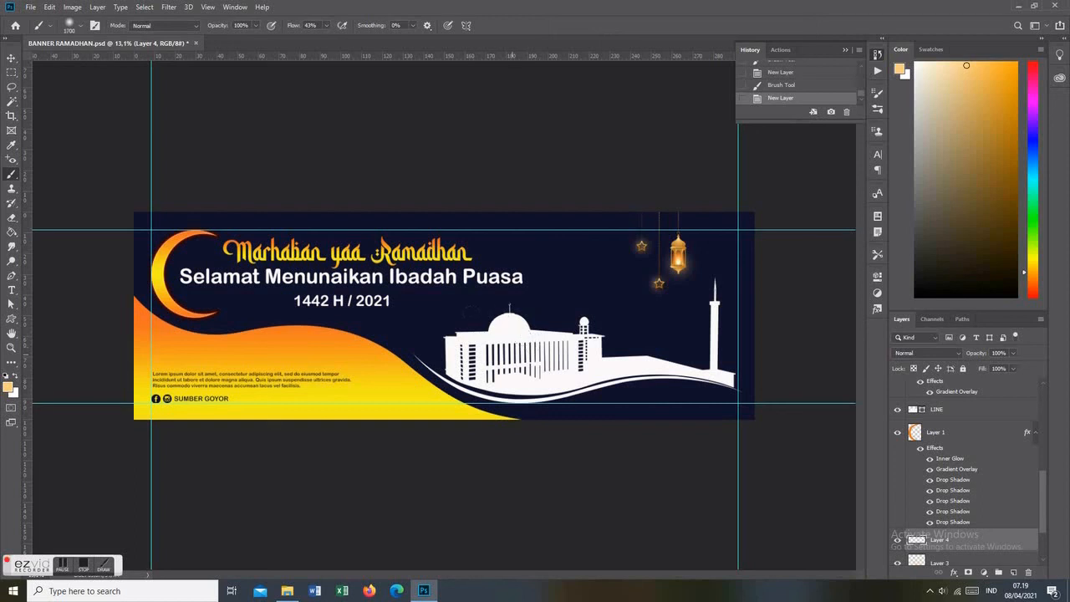
click(8, 387)
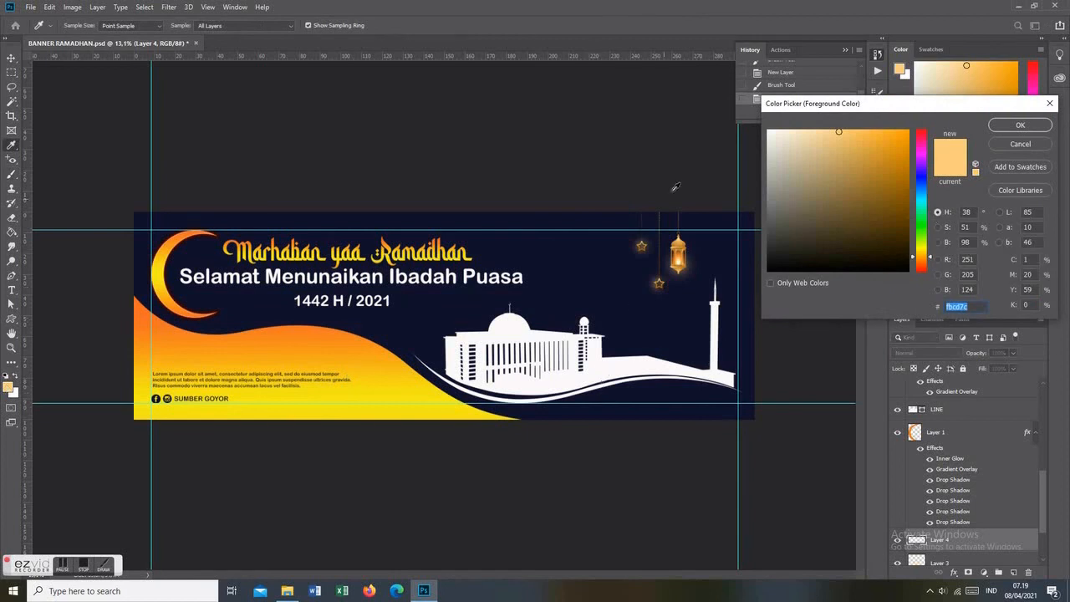
click(599, 373)
click(1020, 126)
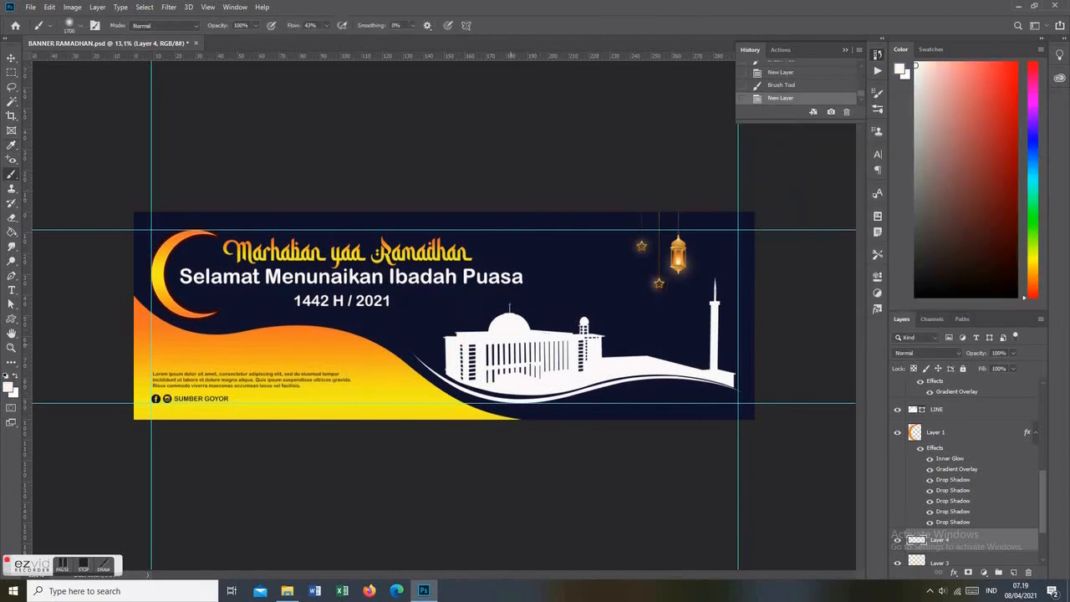
click(509, 308)
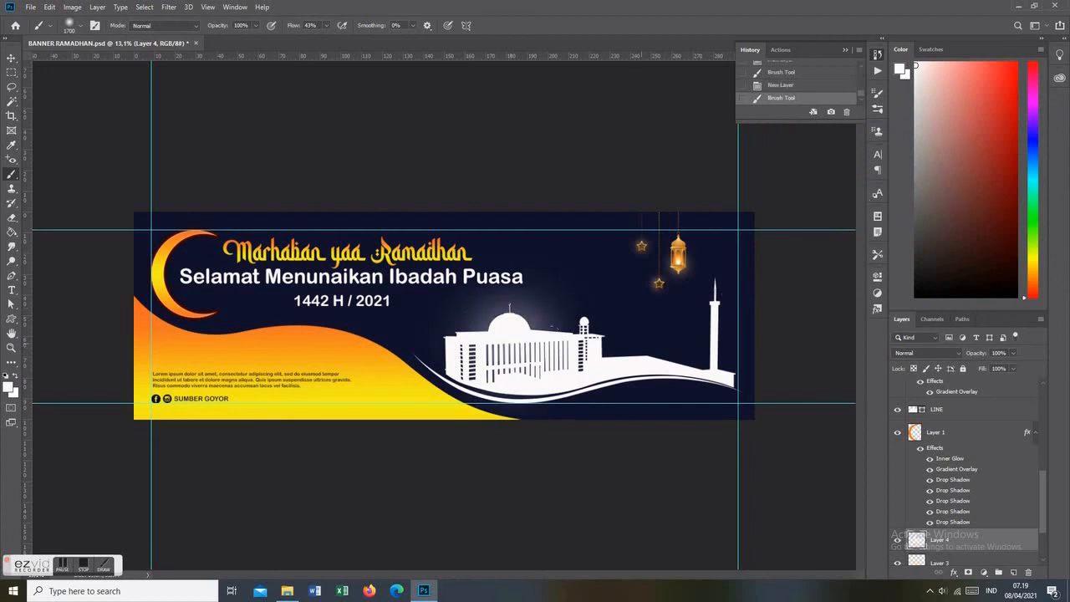
Remove all four ruler guides from the banner
scroll(500, 338, up, 3)
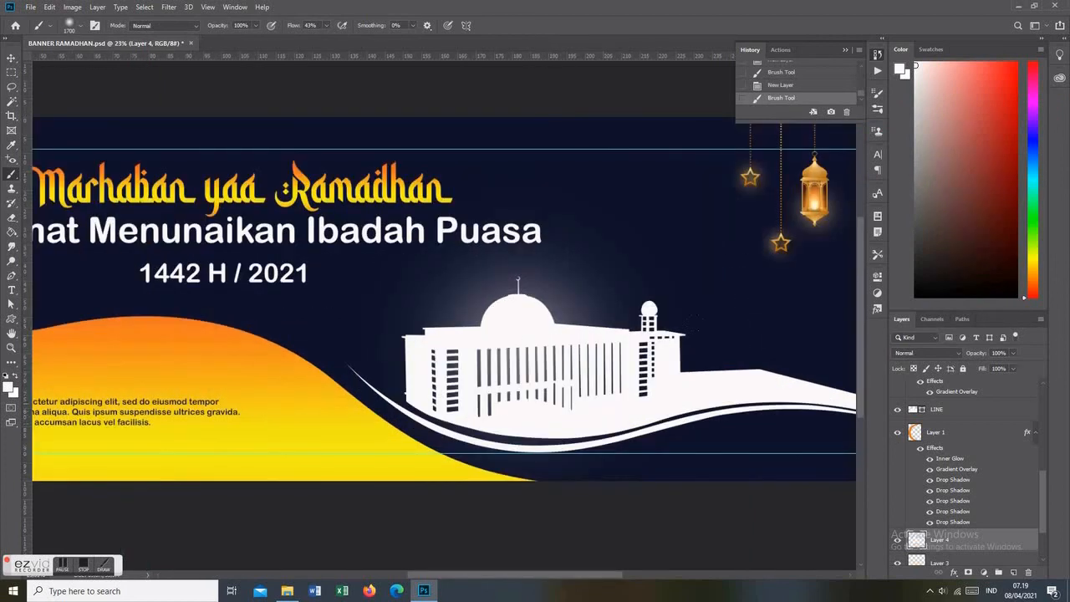
scroll(642, 317, down, 6)
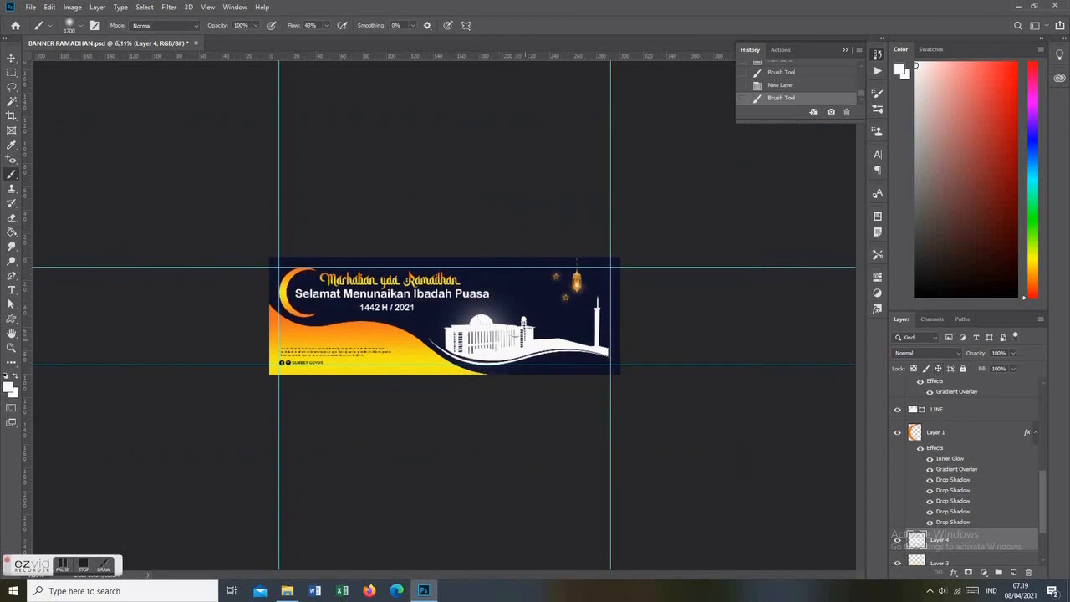
scroll(526, 342, down, 1)
key(ctrl+0)
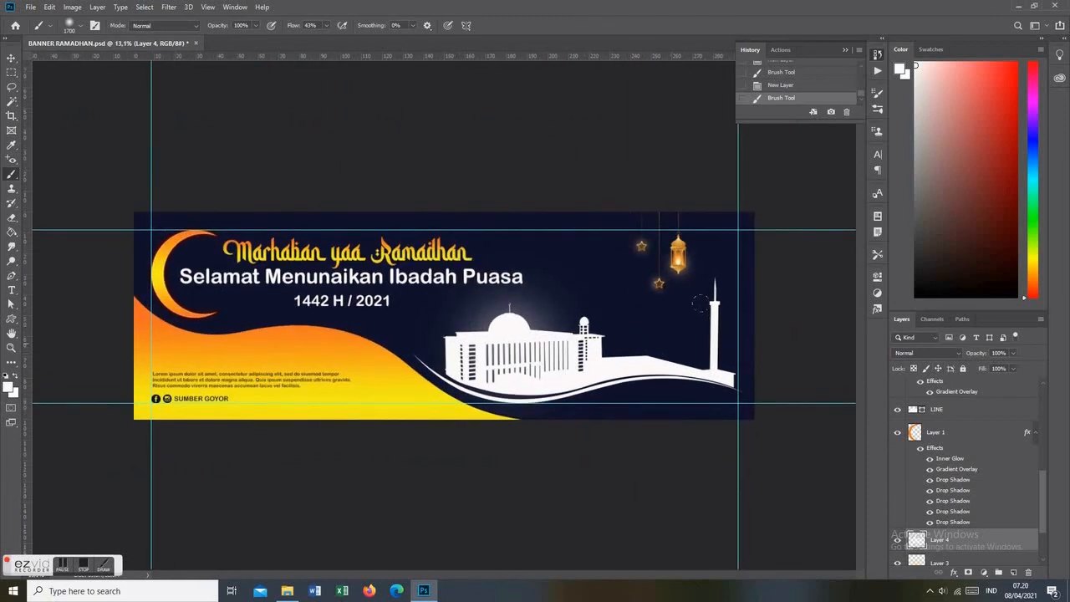
scroll(701, 305, up, 1)
drag(90, 178, 17, 172)
mouse_move(134, 55)
mouse_down()
mouse_move(136, 64)
mouse_move(136, 55)
mouse_up()
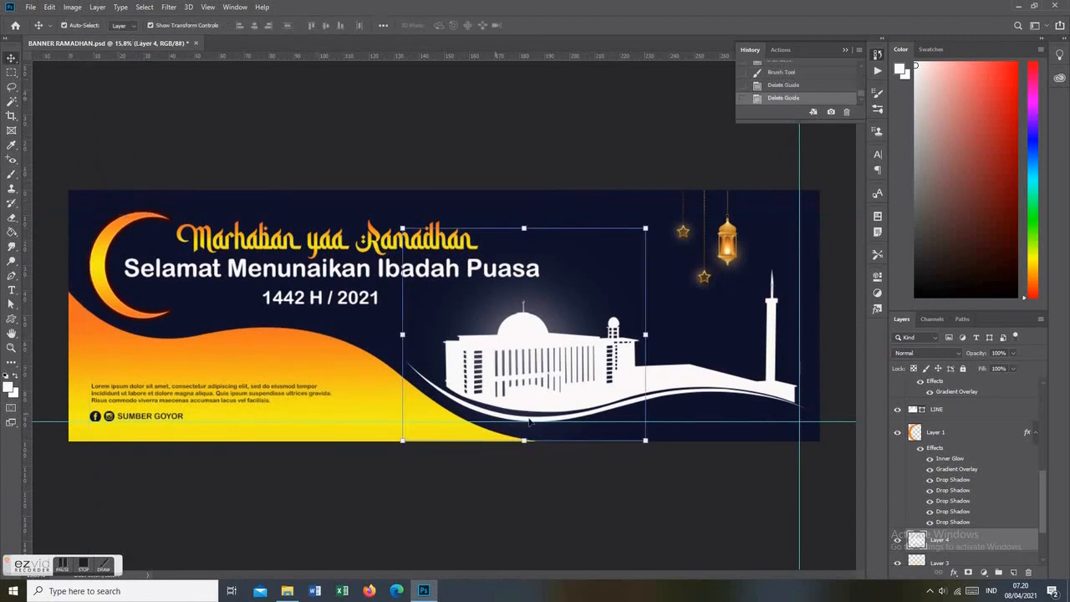
click(674, 484)
drag(651, 422, 649, 27)
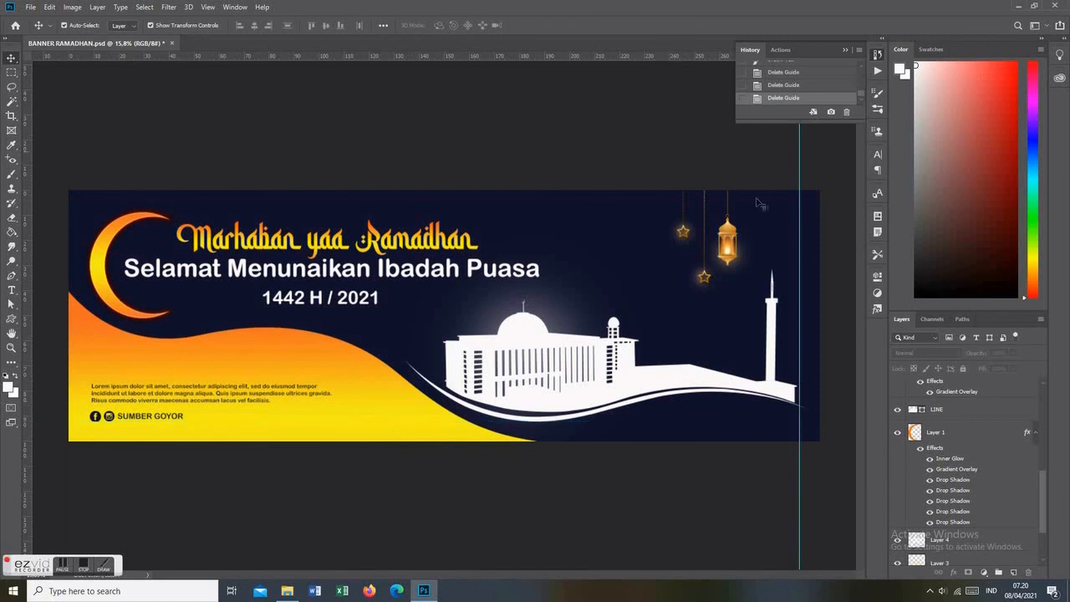
drag(800, 250, 6, 283)
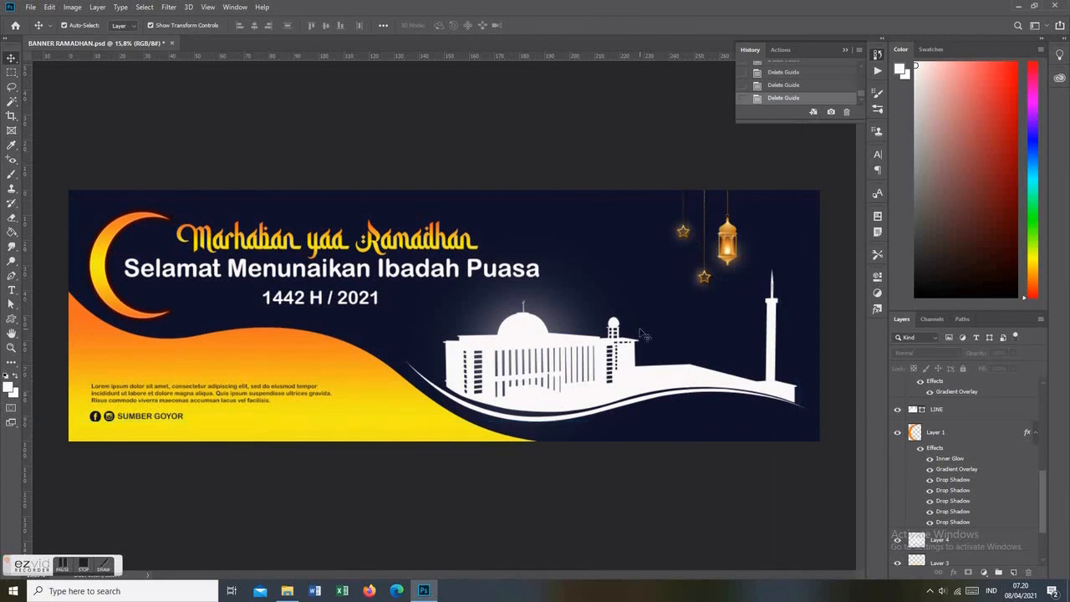
scroll(642, 334, down, 3)
scroll(642, 334, up, 3)
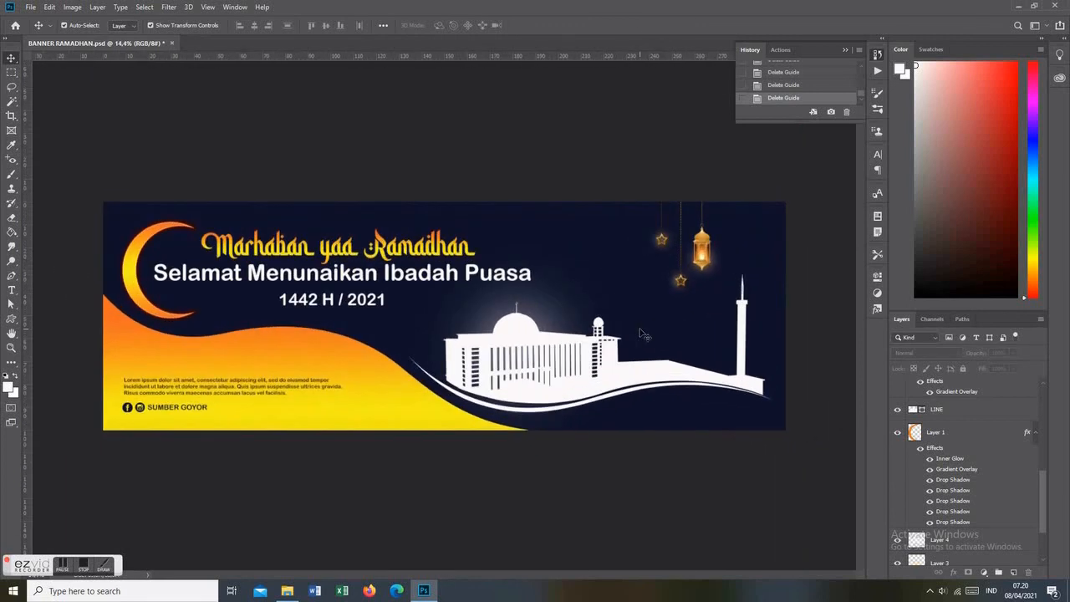